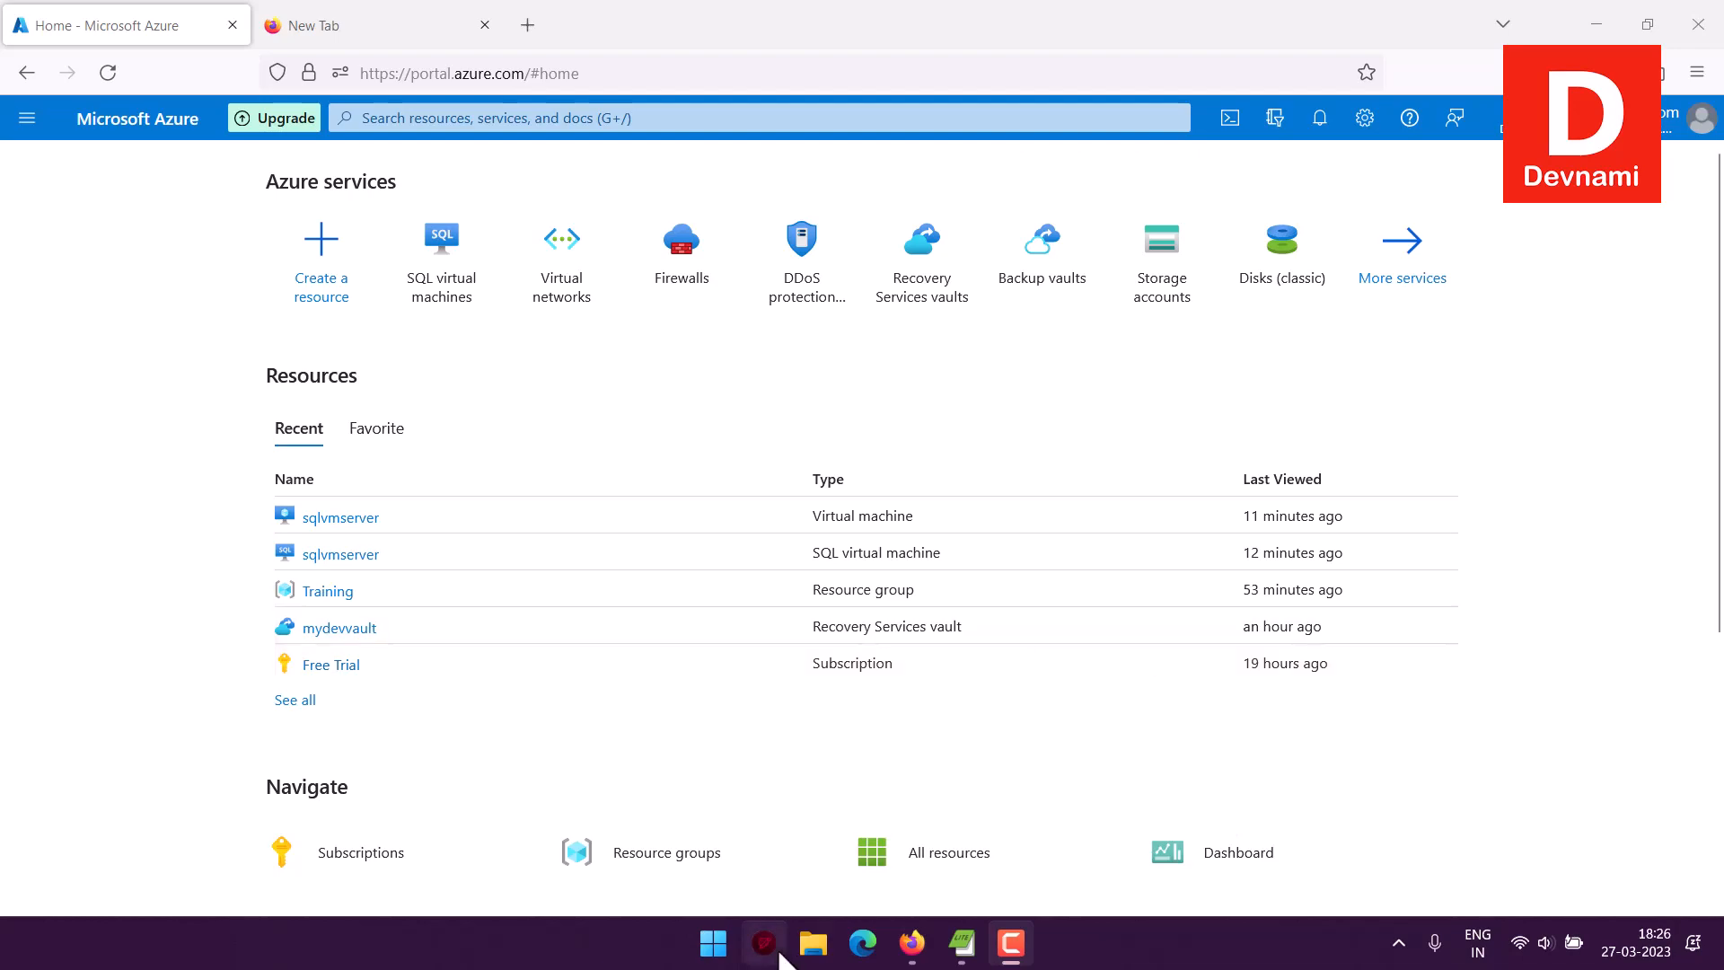
Find Azure Data Studio among the installed apps and launch it.
{"action": "left_click", "coordinate": [713, 942]}
{"action": "left_click", "coordinate": [645, 142]}
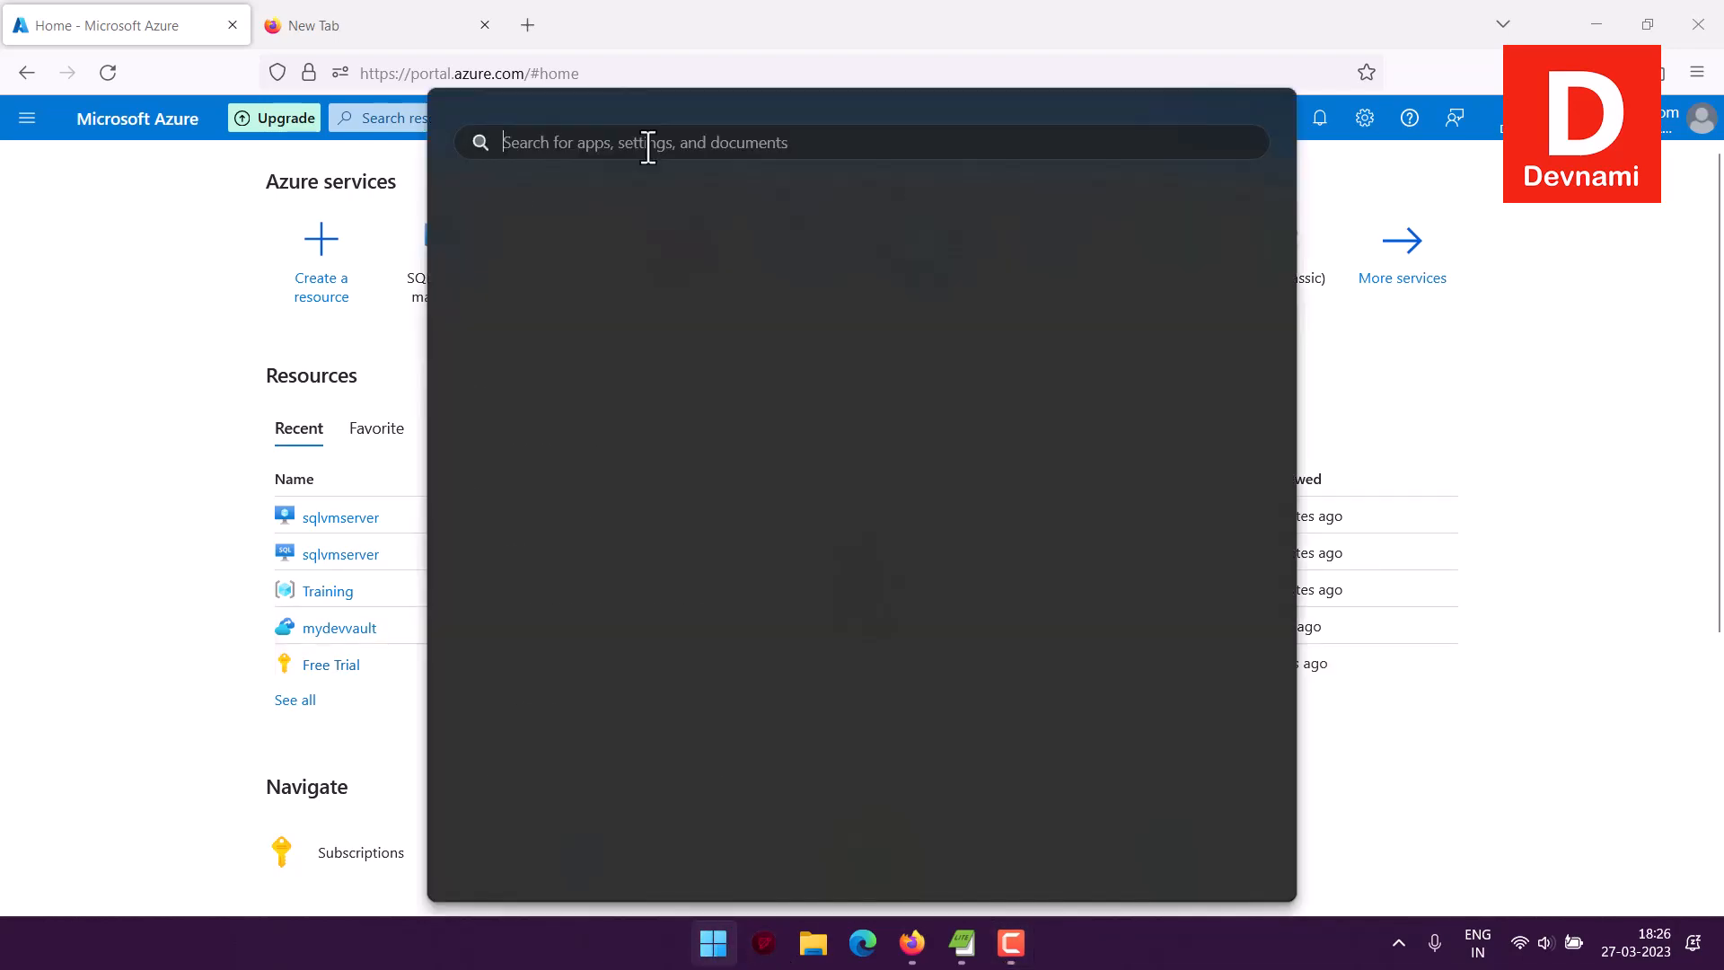
{"action": "type", "text": "Azure Data Studio"}
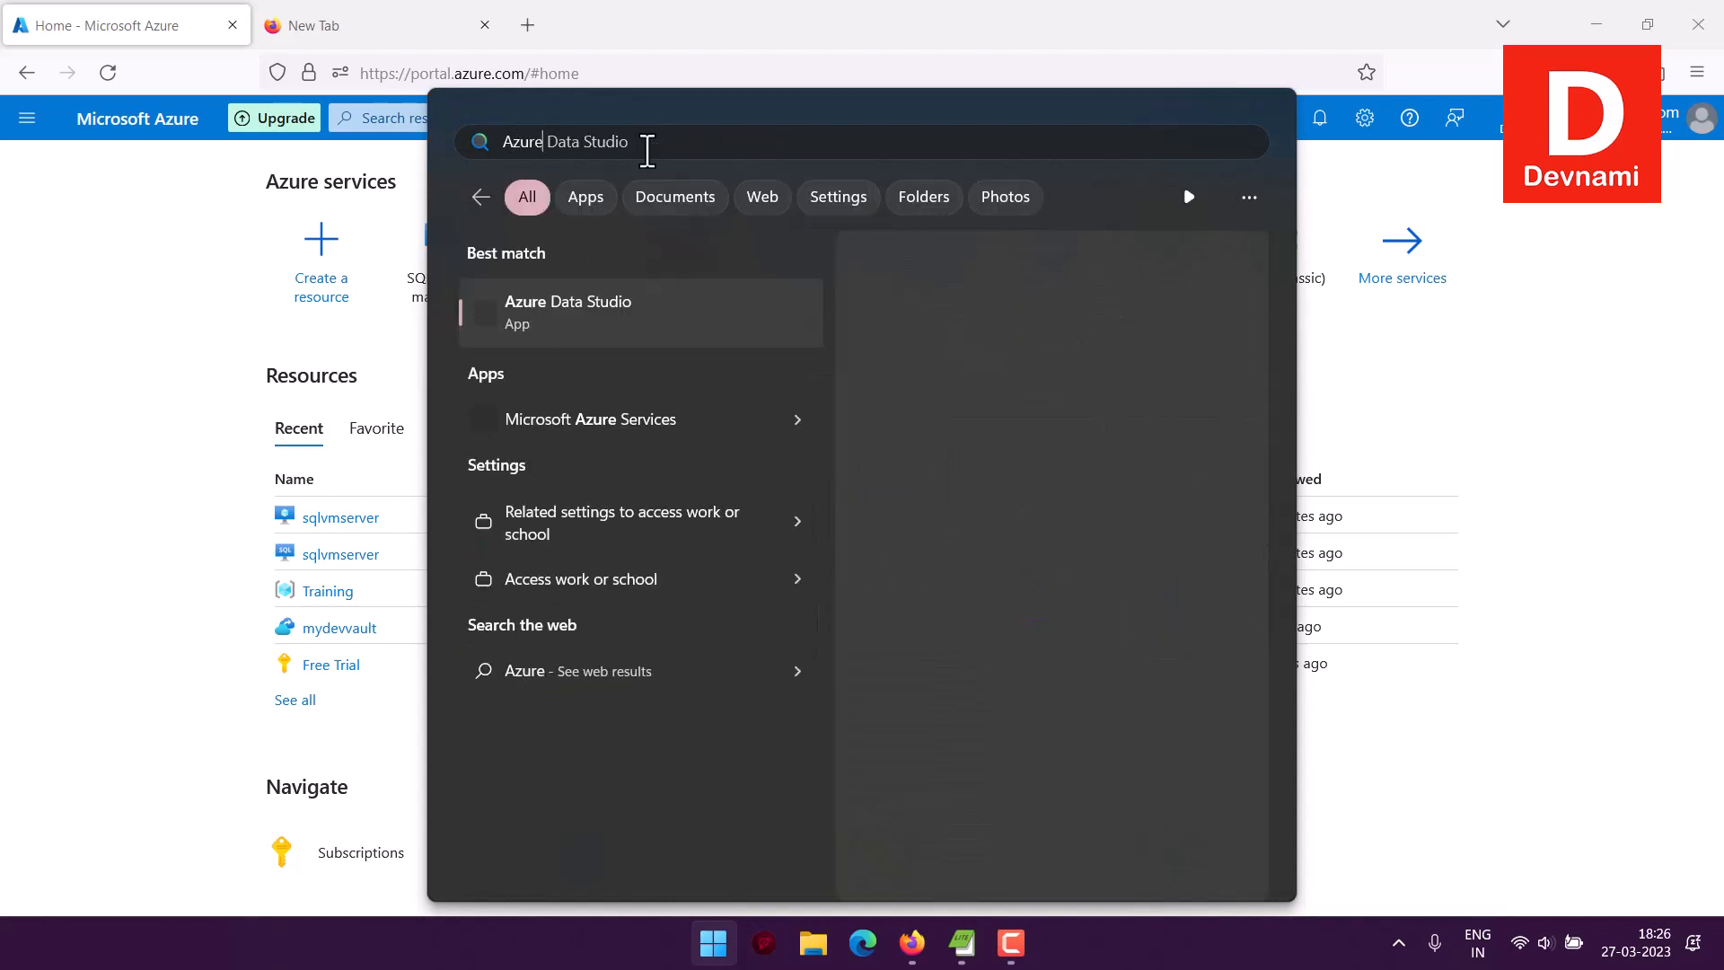
{"action": "left_click", "coordinate": [907, 472]}
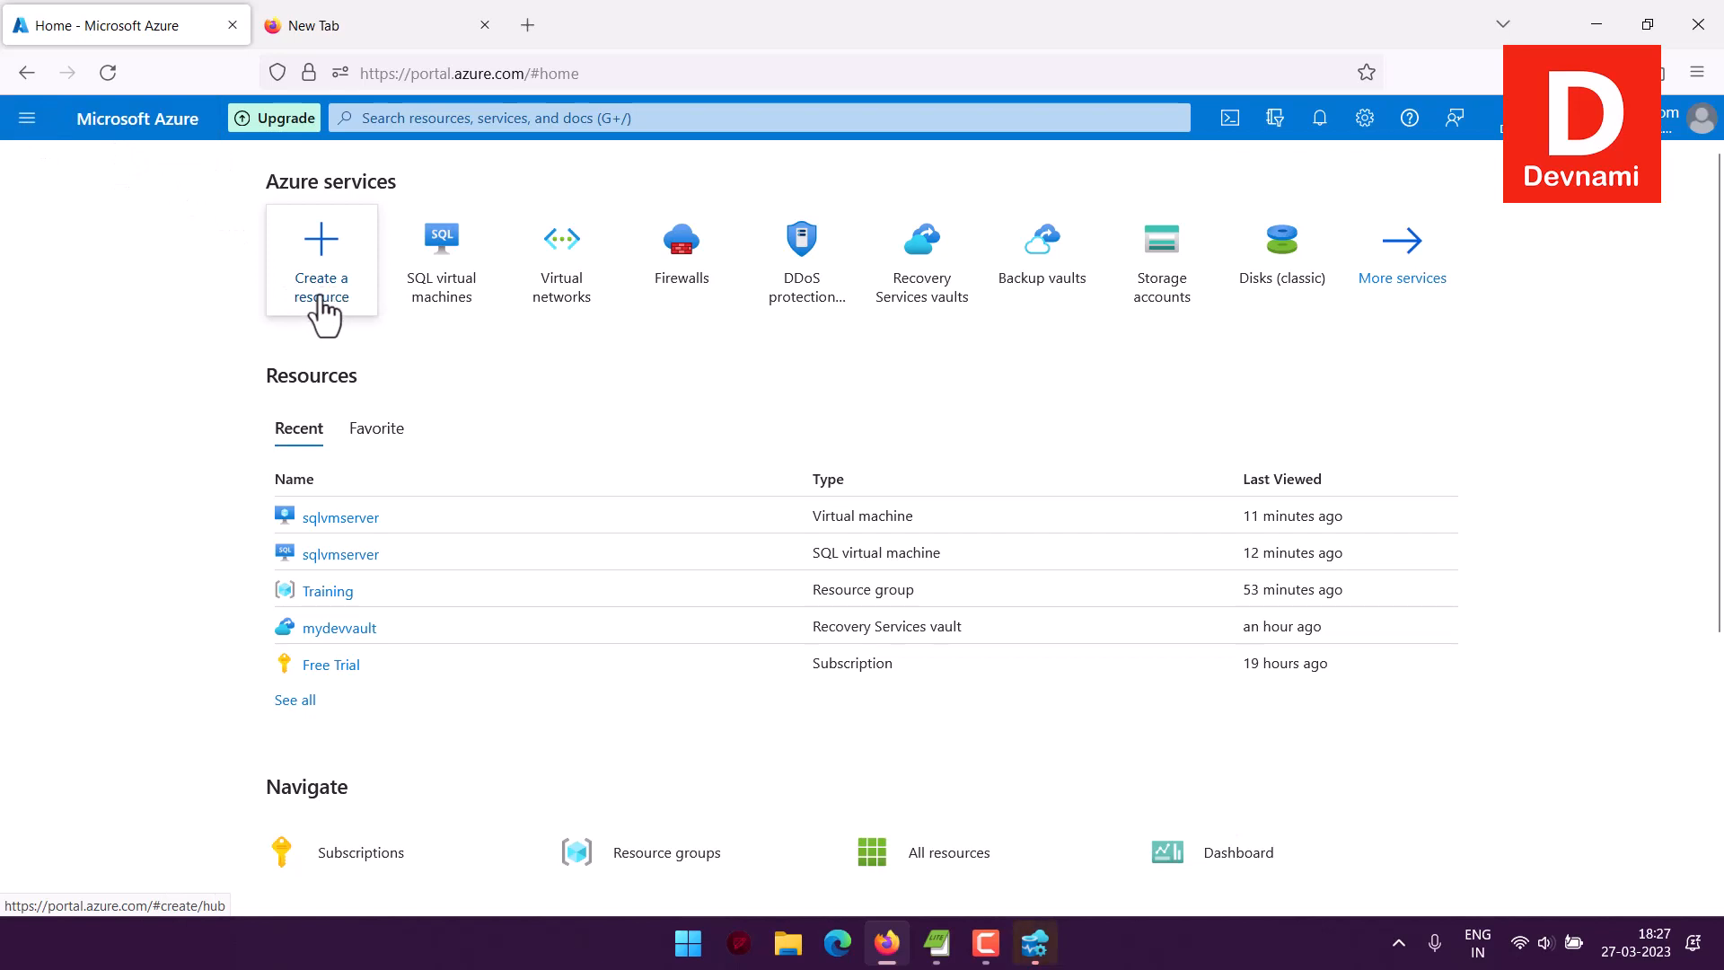
Switch to the Azure portal and open the SQL virtual machines list from the Databases category of all services.
{"action": "left_click", "coordinate": [21, 121]}
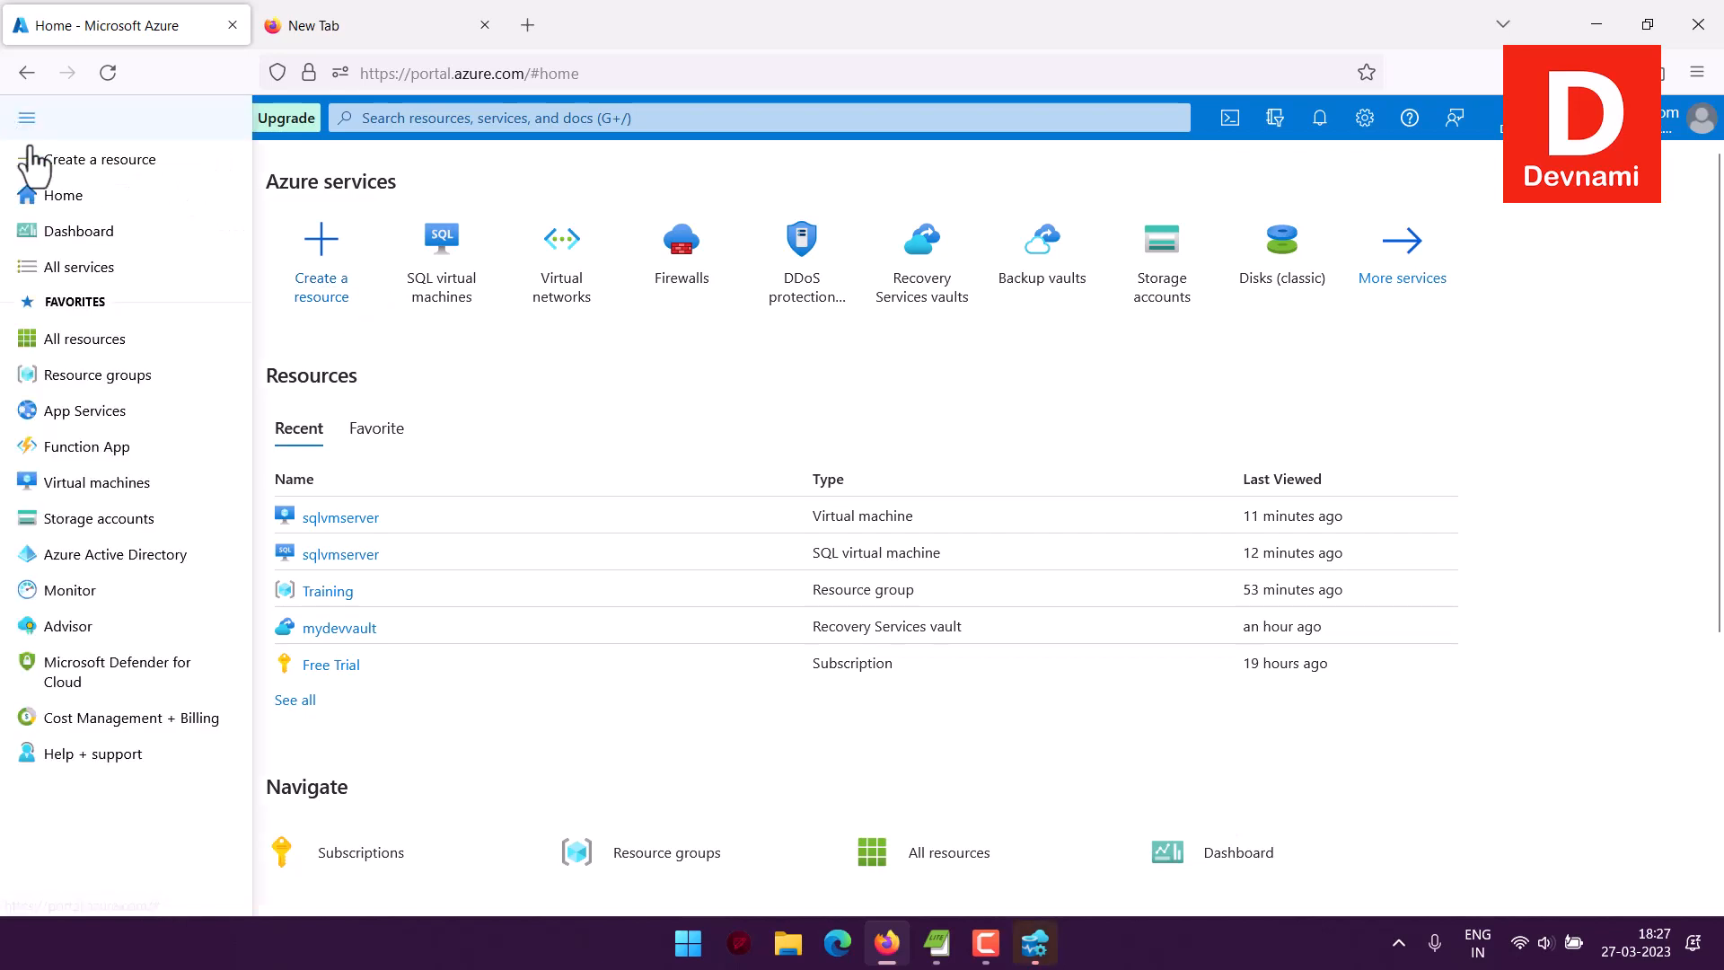
{"action": "left_click", "coordinate": [55, 264]}
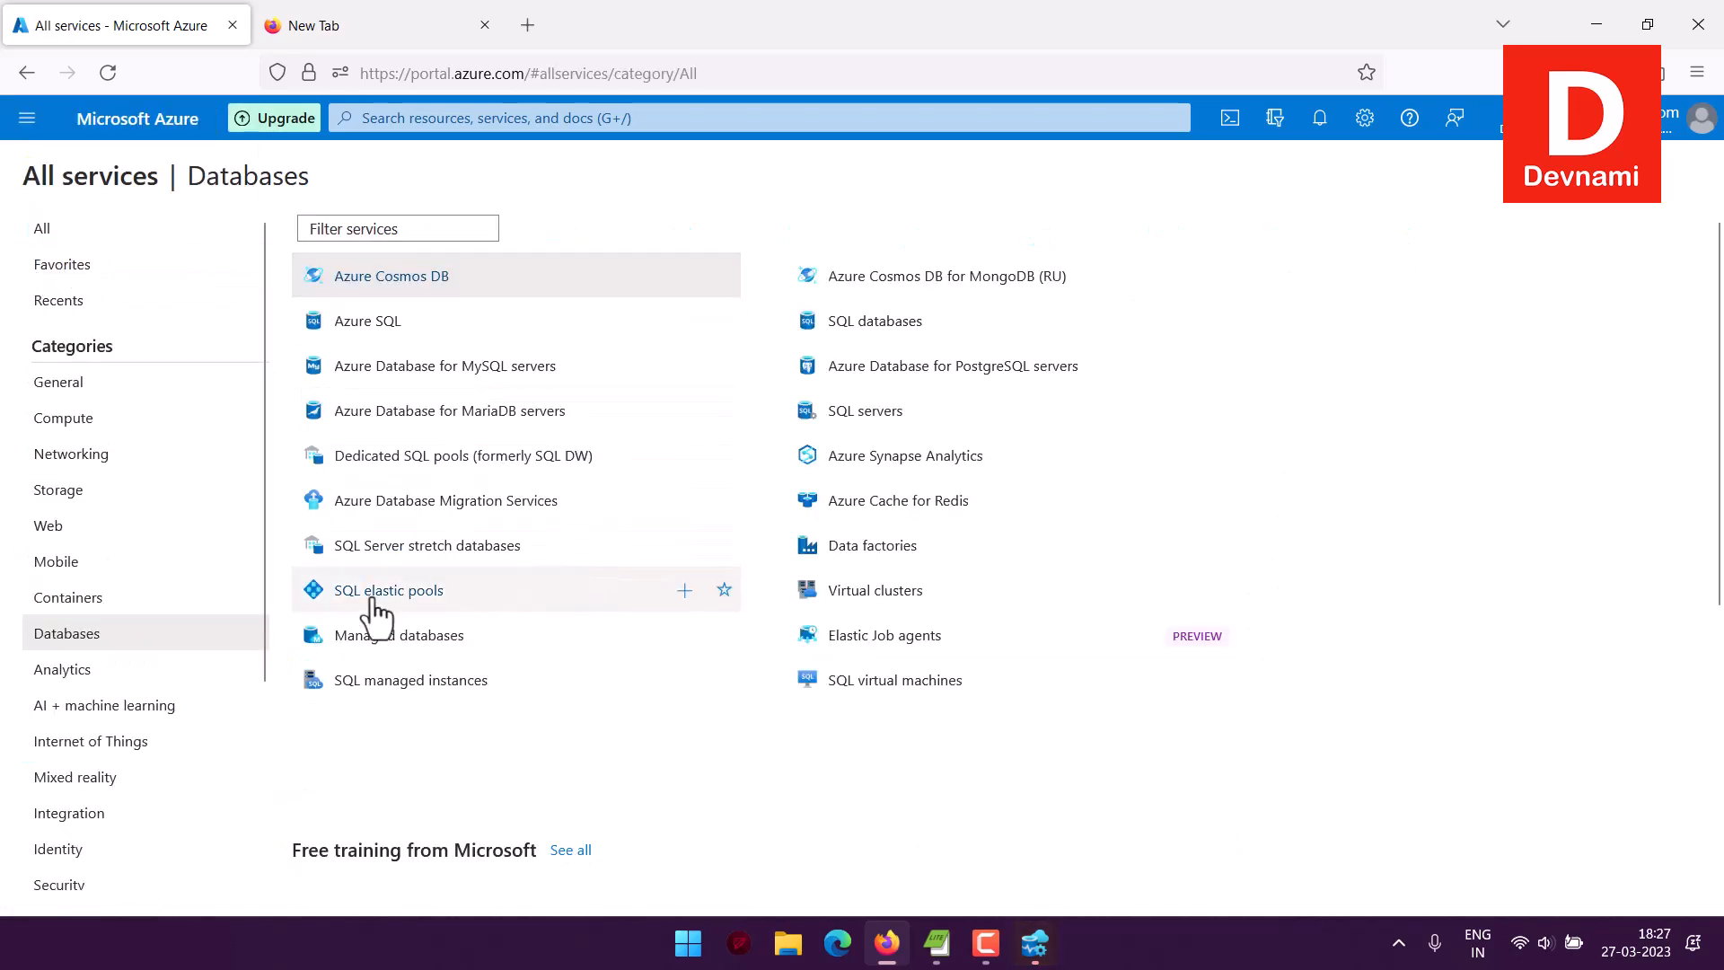
{"action": "left_click", "coordinate": [100, 641]}
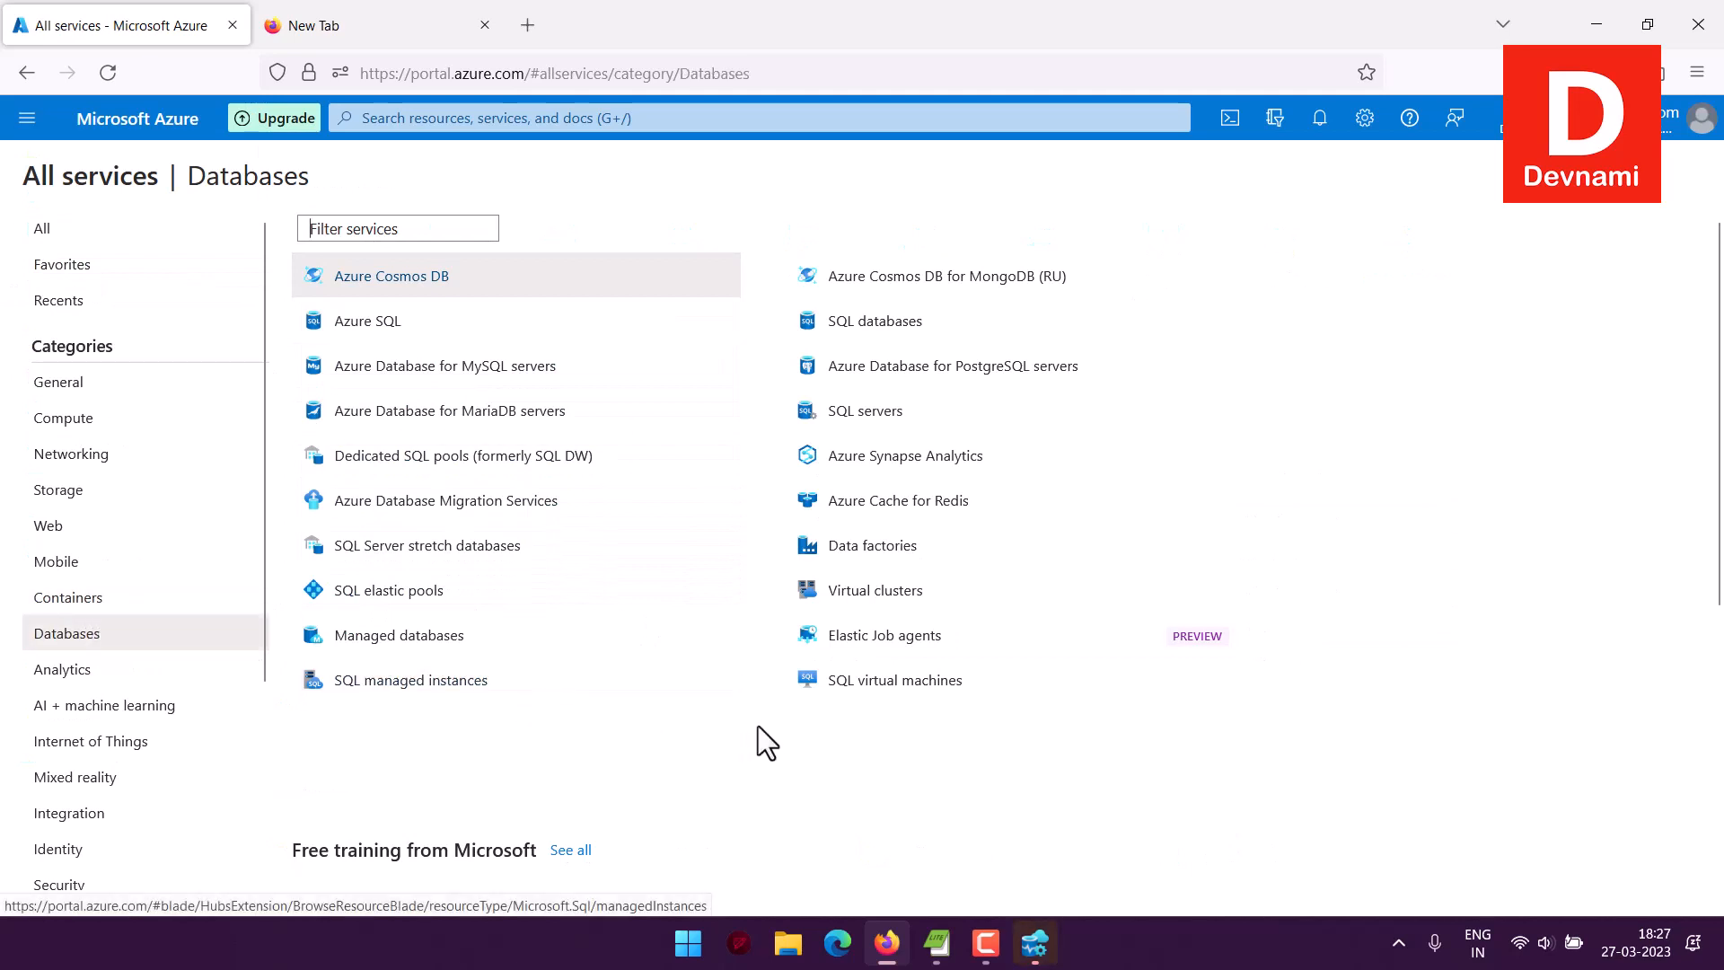
{"action": "left_click", "coordinate": [875, 681]}
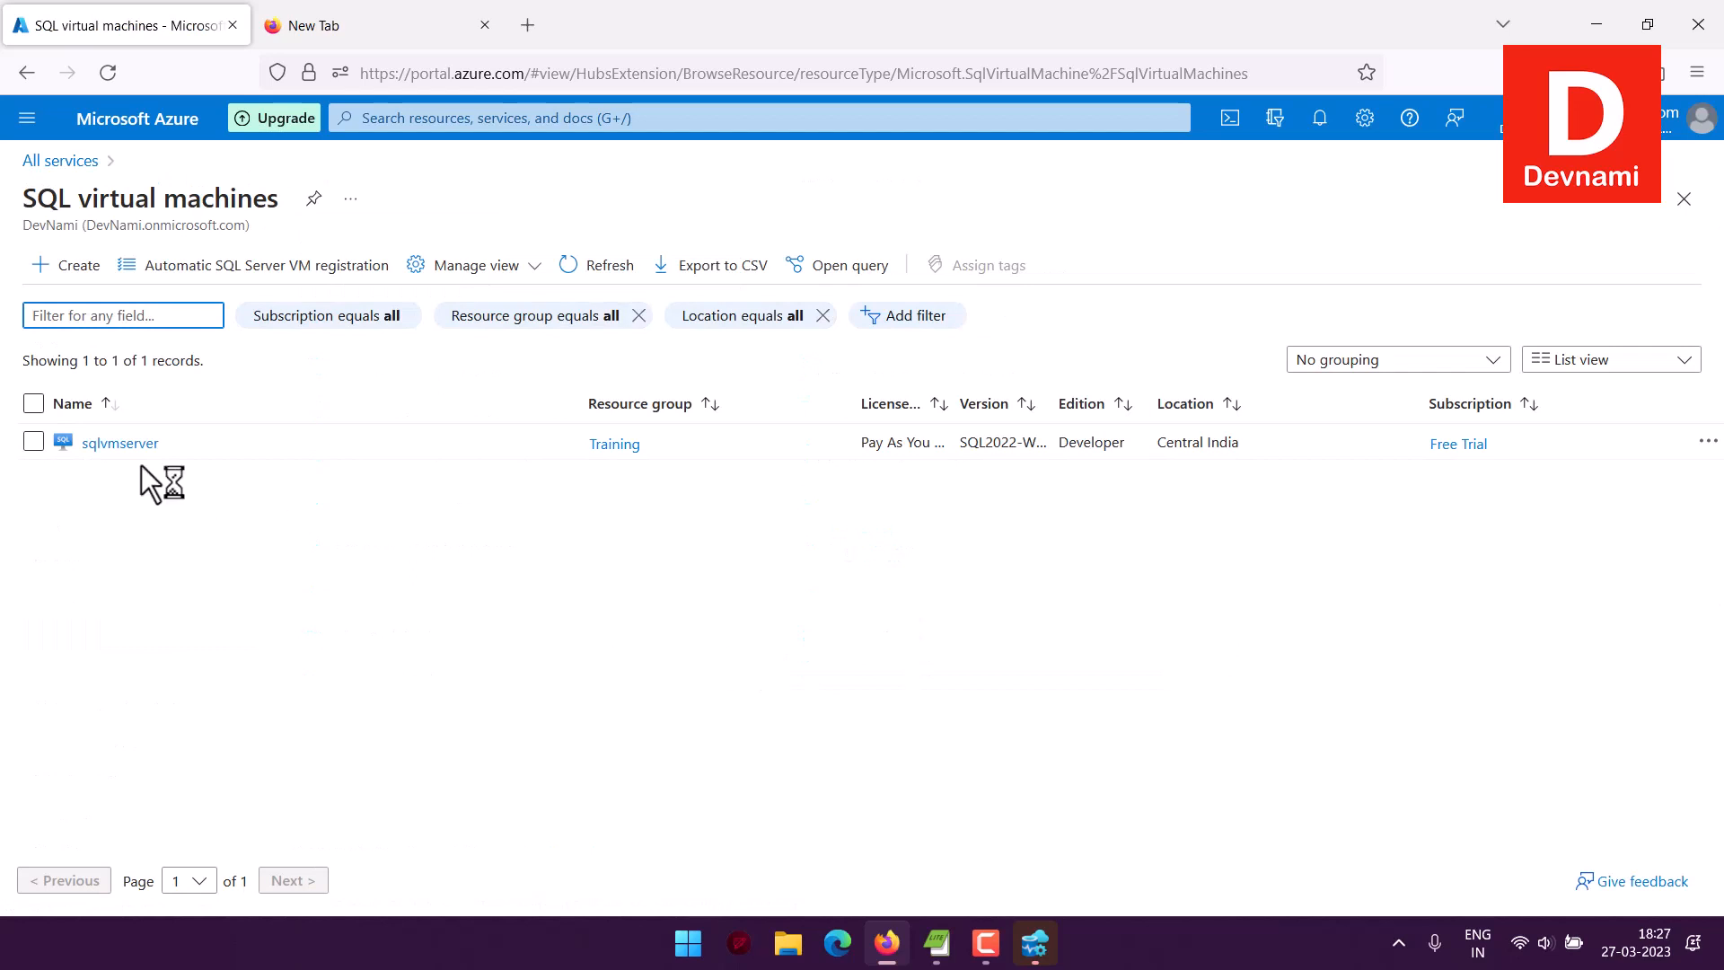
{"action": "mouse_move", "coordinate": [114, 449]}
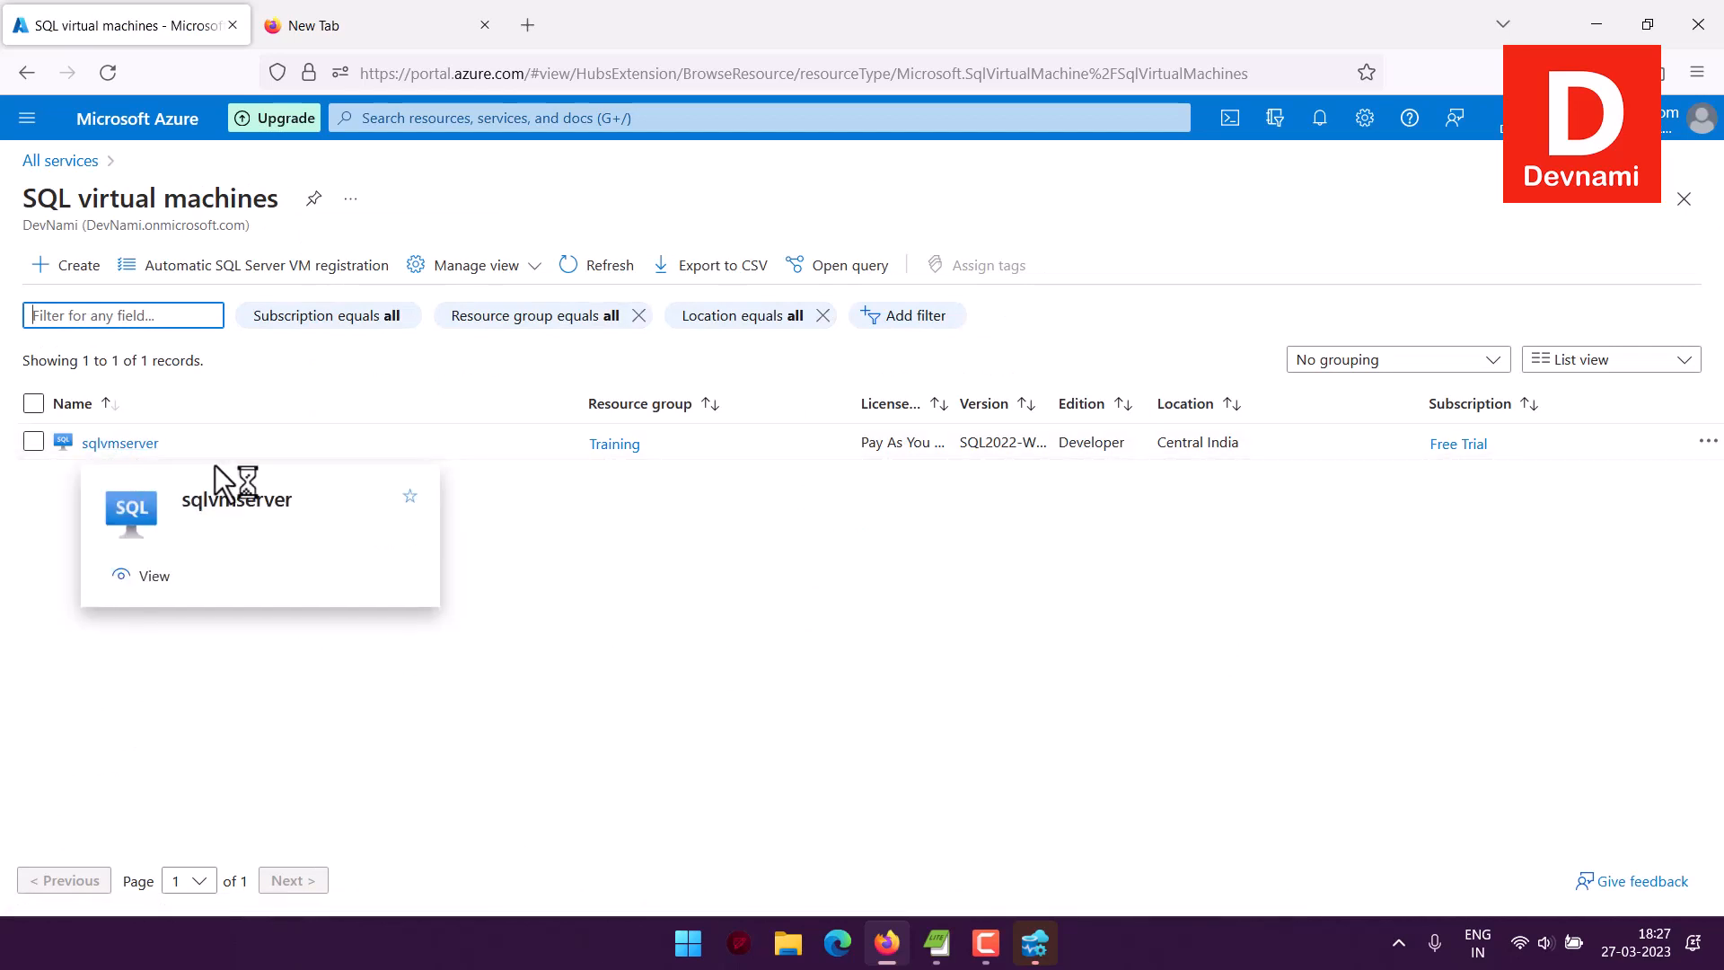
Start creating a SQL virtual machine with the image Free SQL Server License: SQL Server 2022 Developer on Windows Server 2022.
{"action": "left_click", "coordinate": [54, 269]}
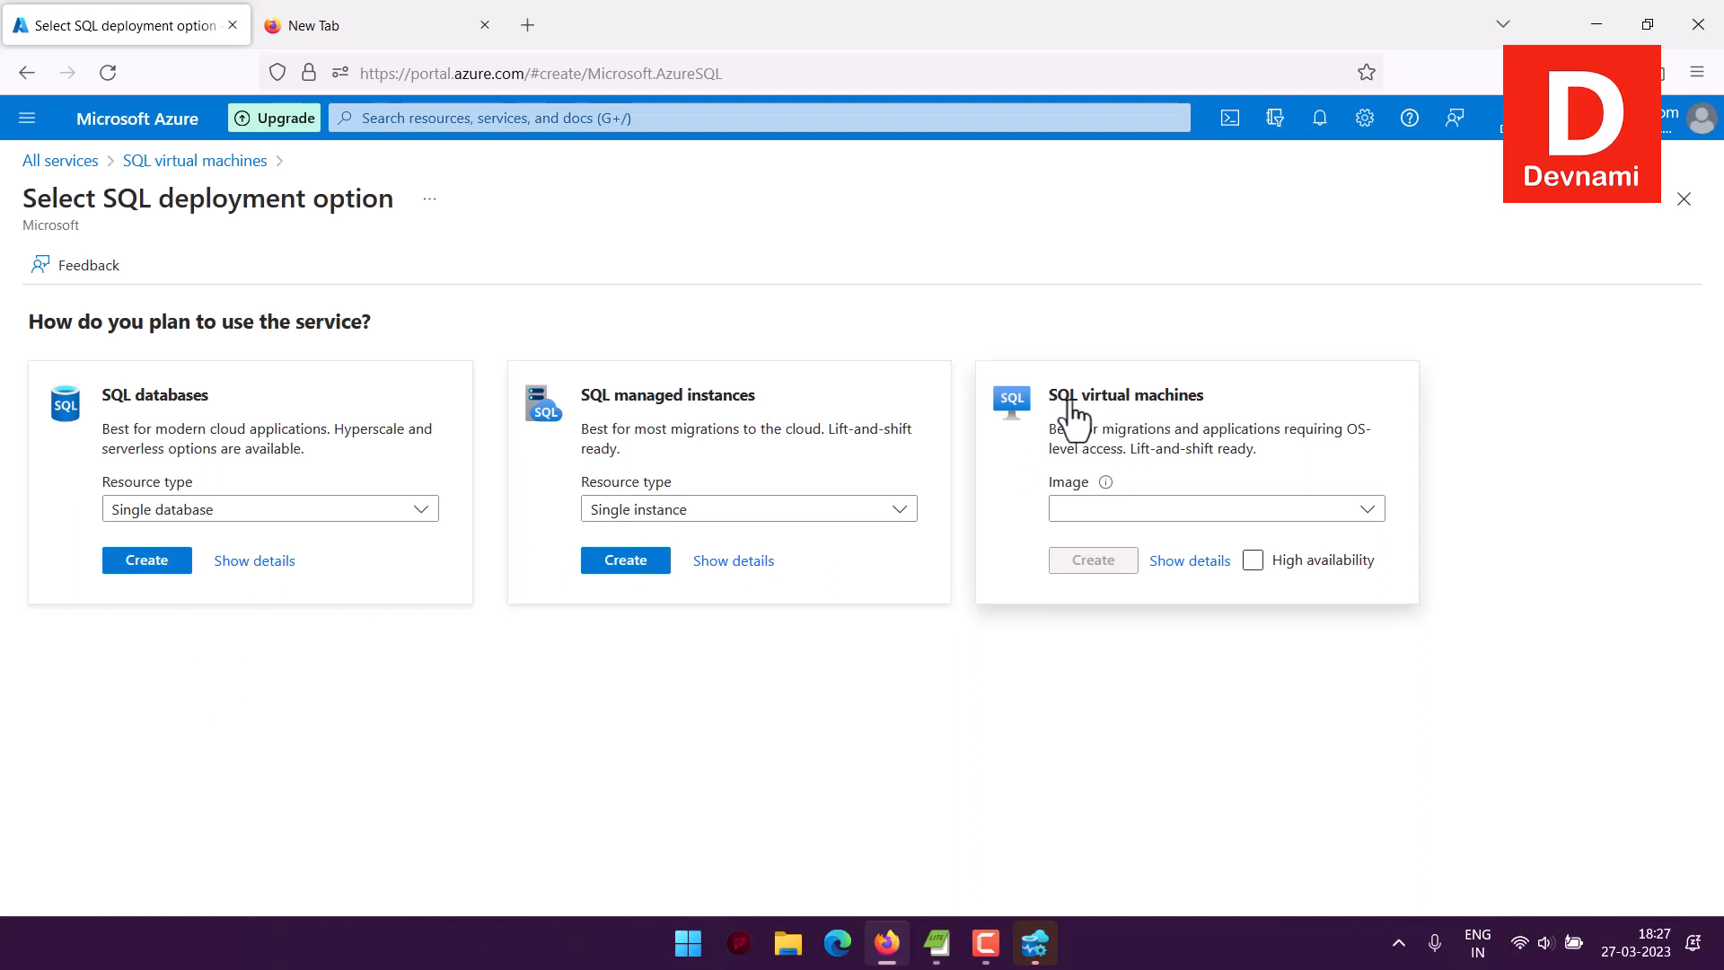
{"action": "left_click", "coordinate": [1135, 517]}
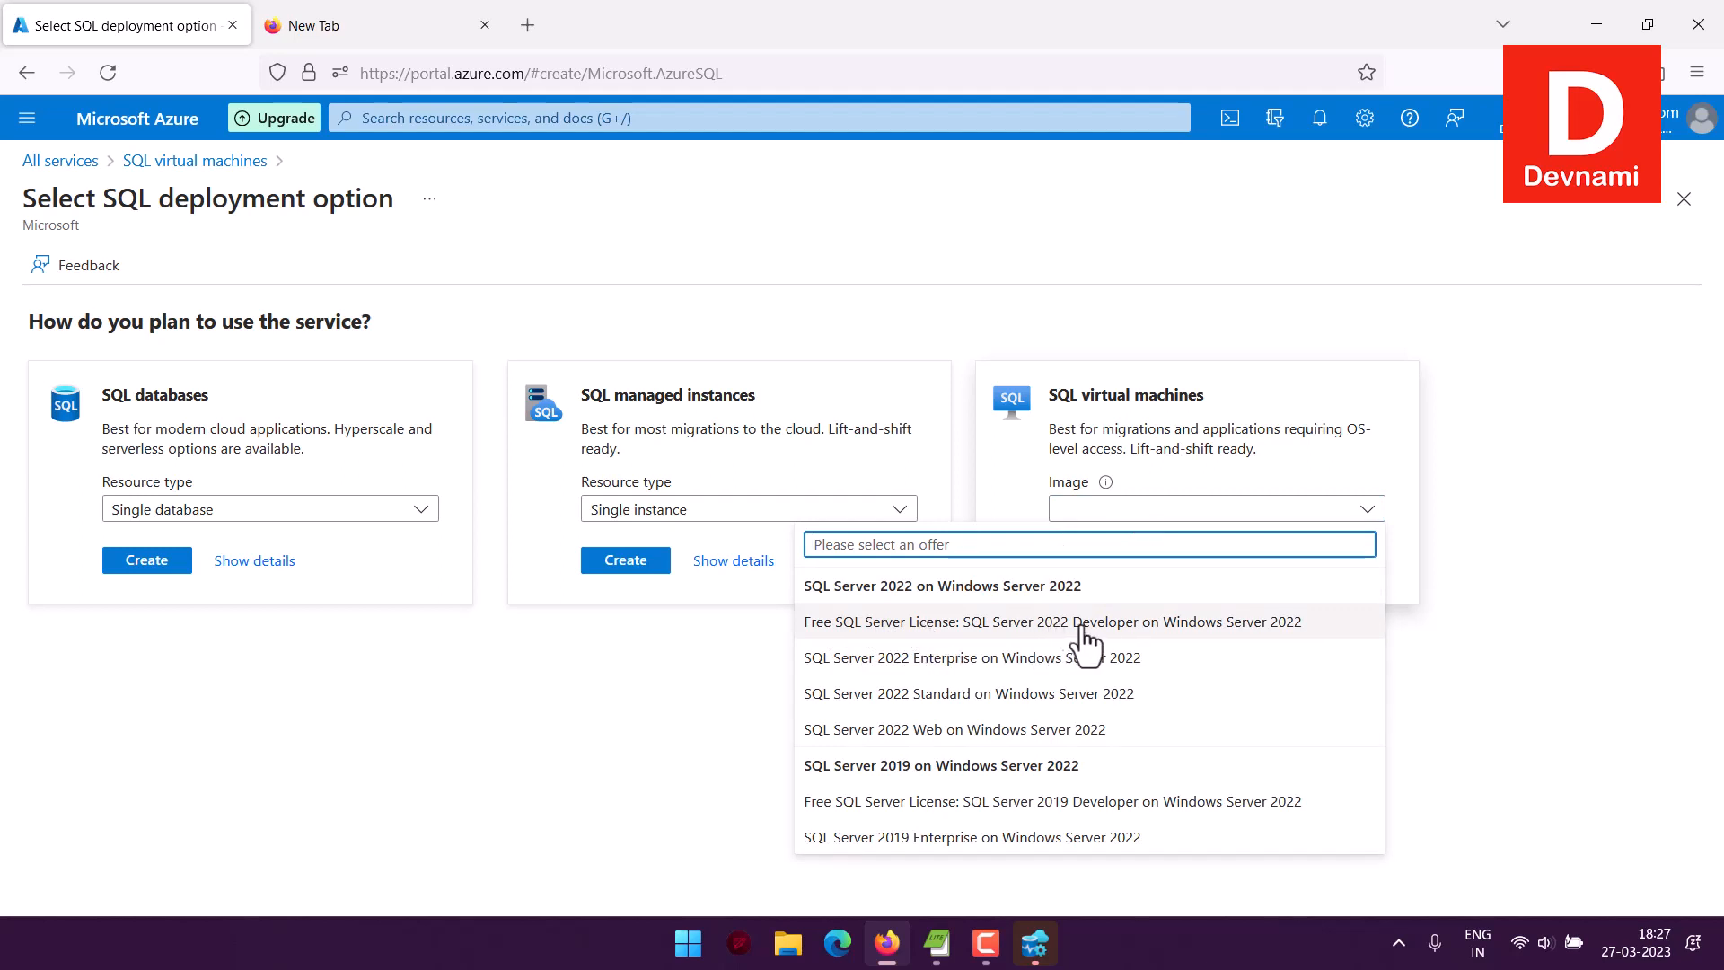
{"action": "left_click", "coordinate": [1122, 626]}
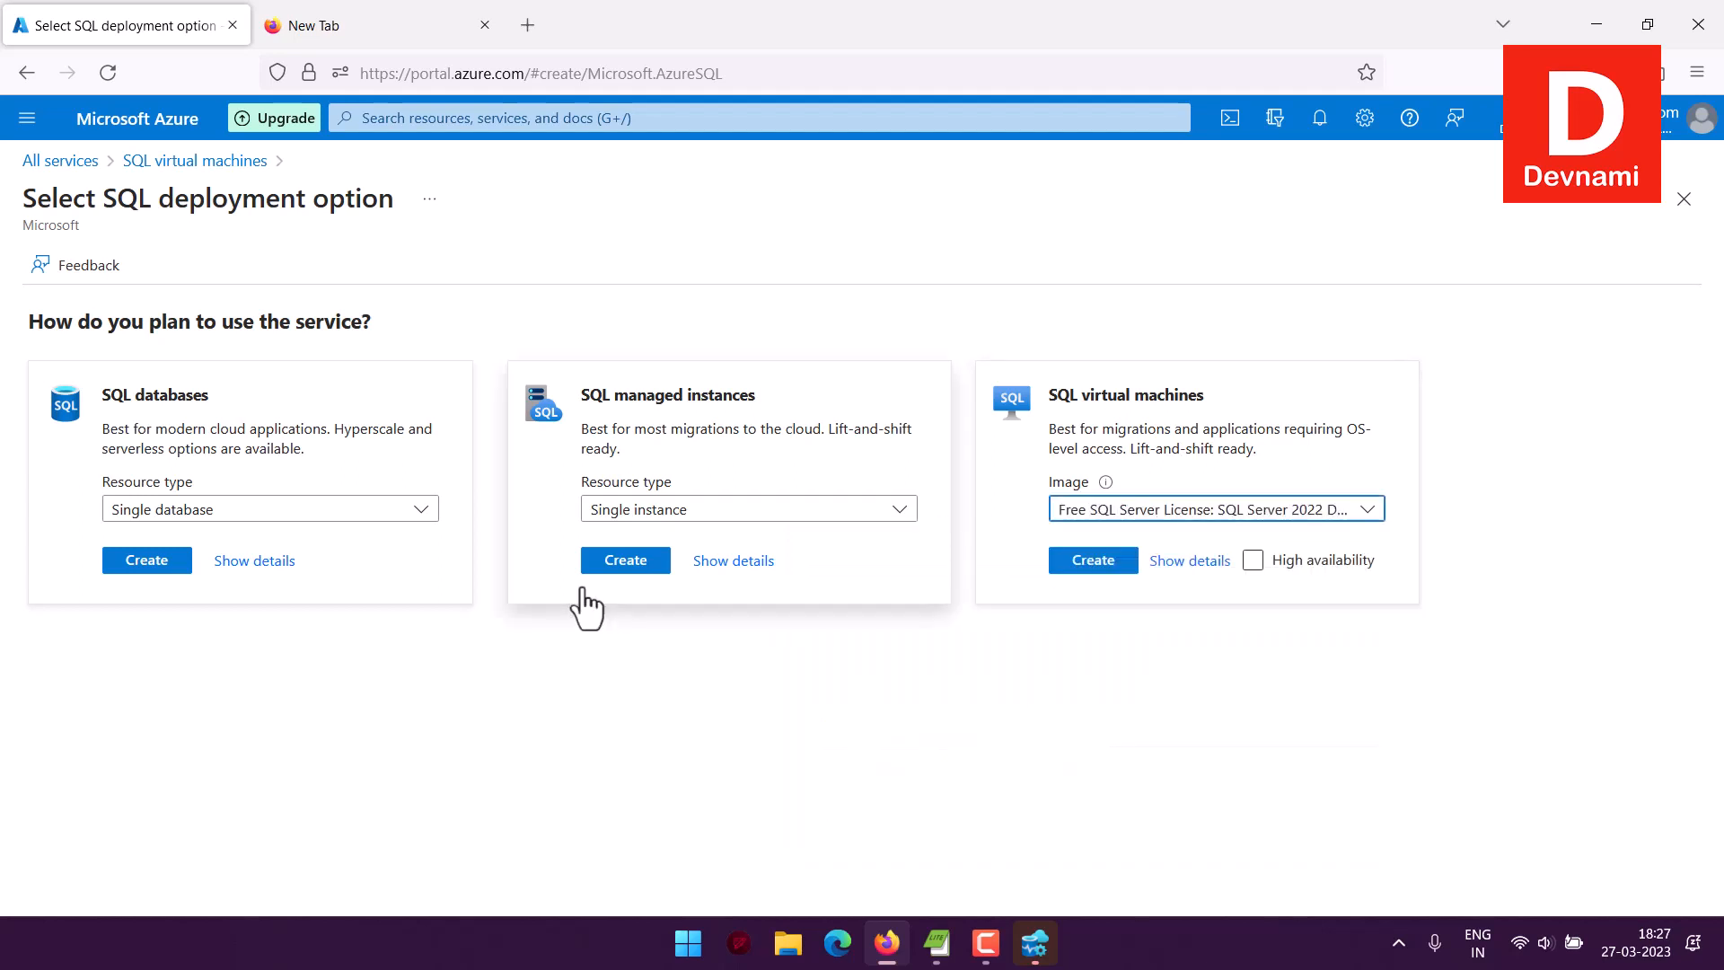
{"action": "left_click", "coordinate": [1092, 563]}
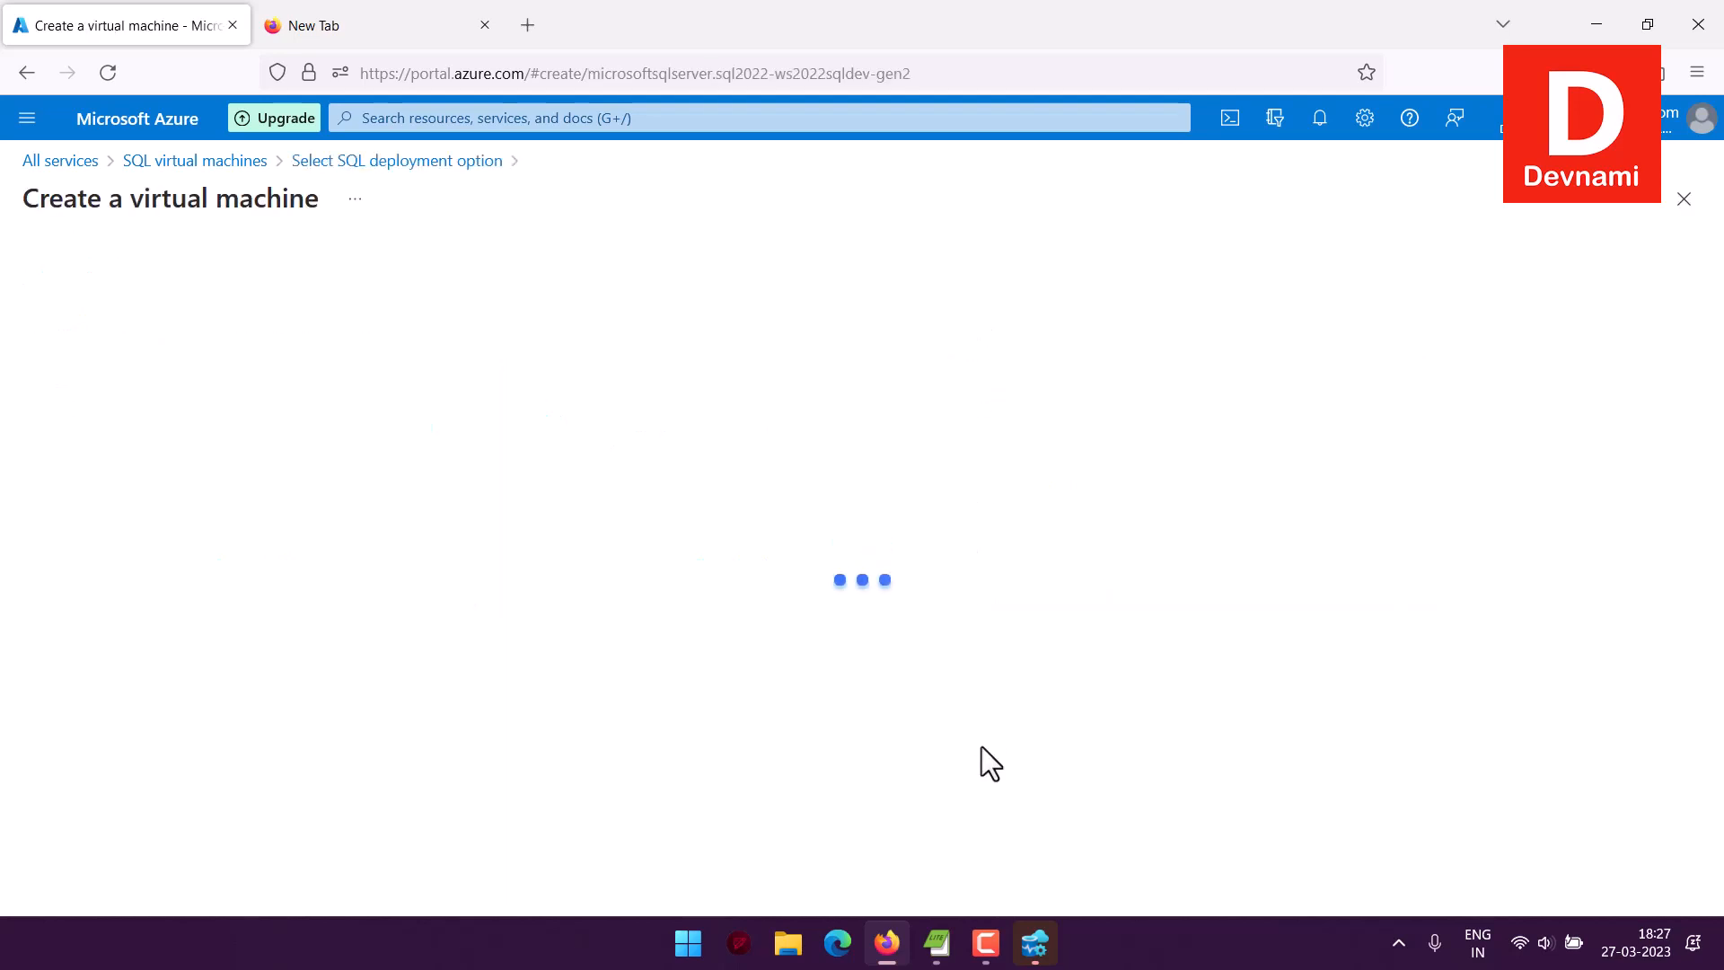
Switch to Azure Data Studio and dismiss the preview features and feedback survey notifications.
{"action": "left_click", "coordinate": [1033, 943]}
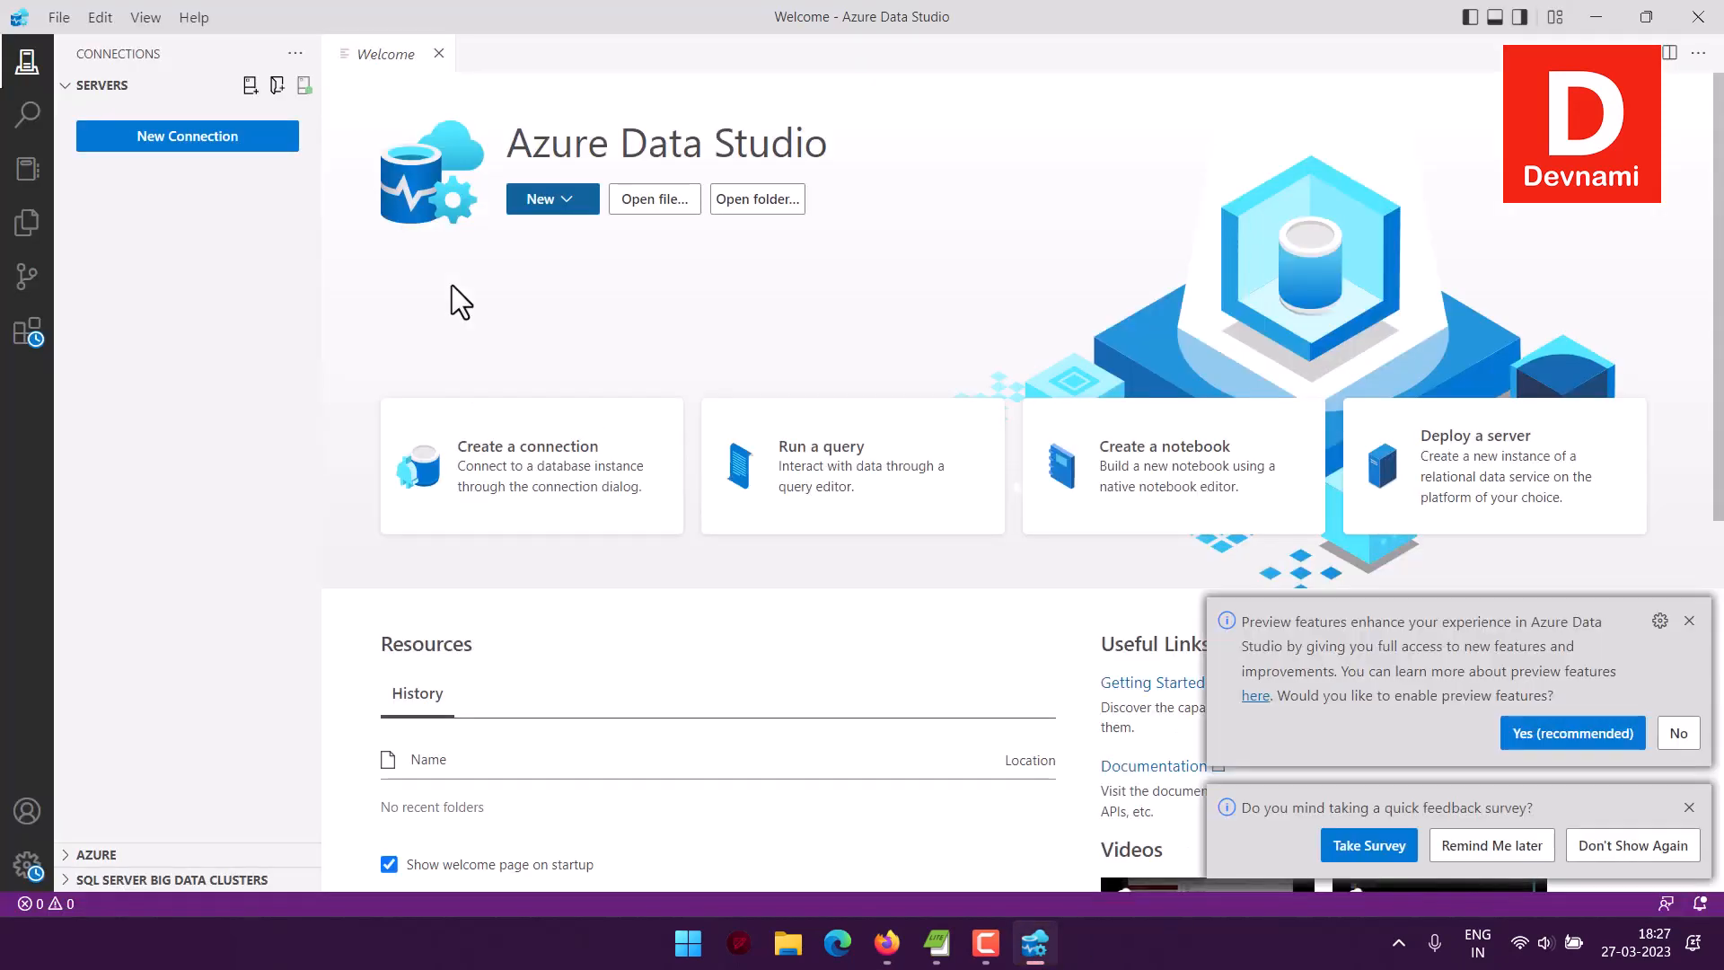
{"action": "left_click", "coordinate": [1689, 621]}
{"action": "left_click", "coordinate": [1691, 805]}
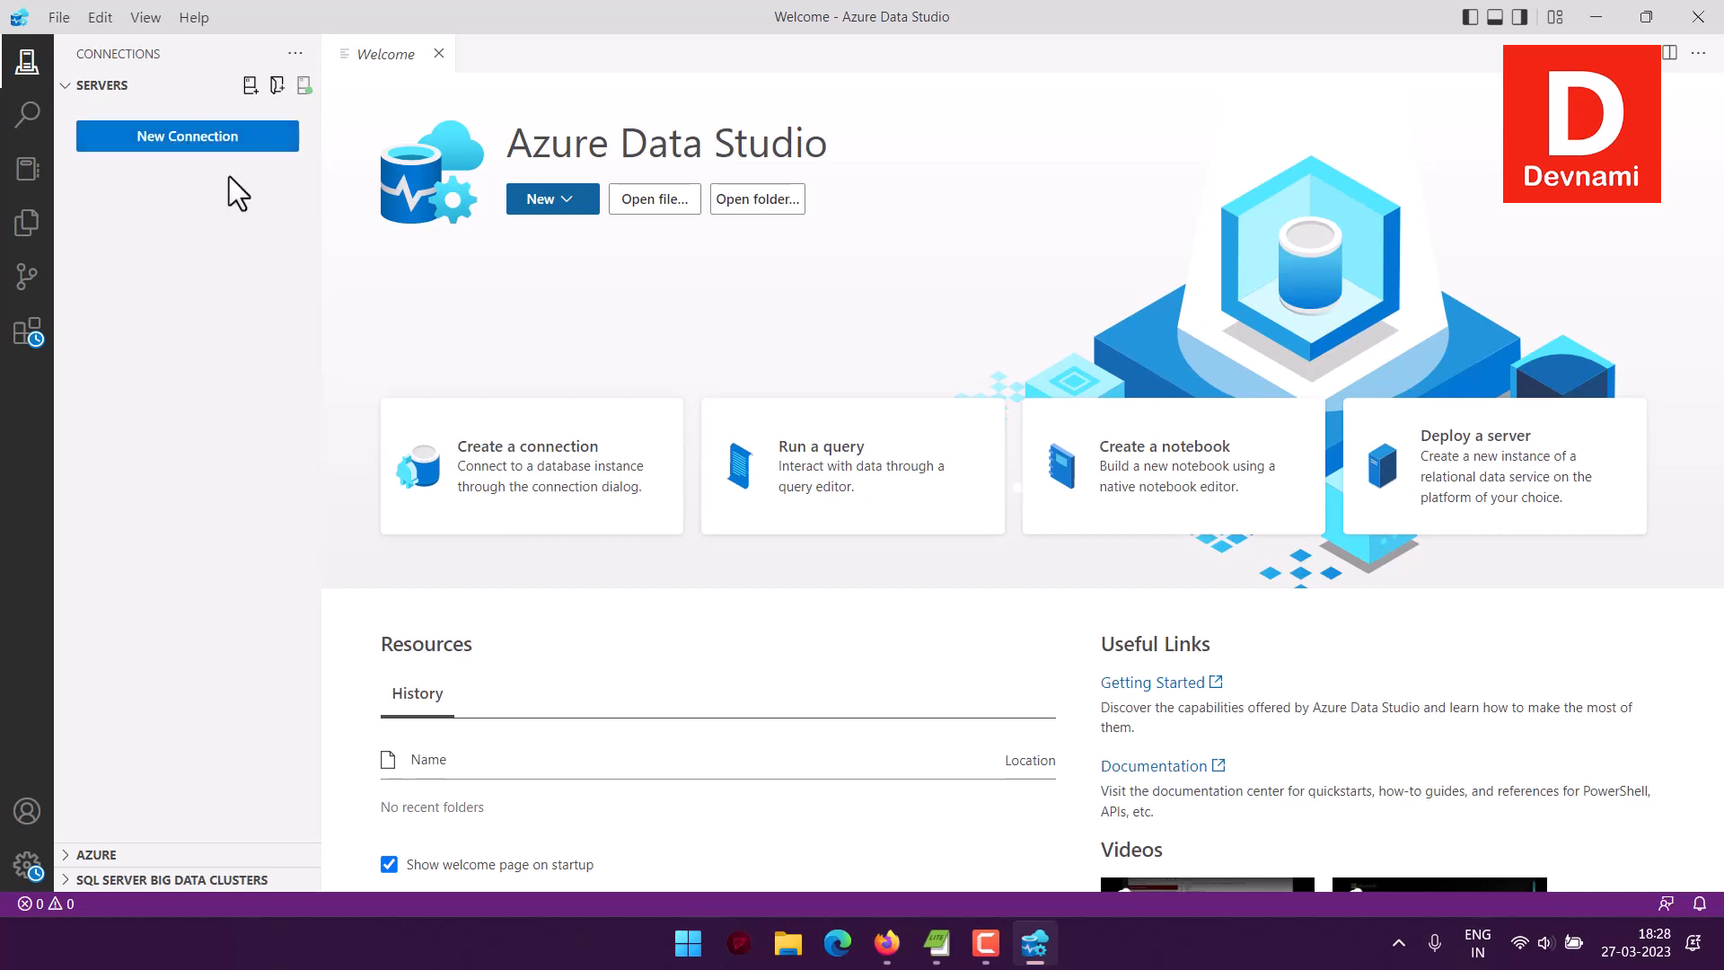
Return to the Azure portal and assign the new virtual machine to the Free Trial subscription and the Training resource group.
{"action": "left_click", "coordinate": [886, 943]}
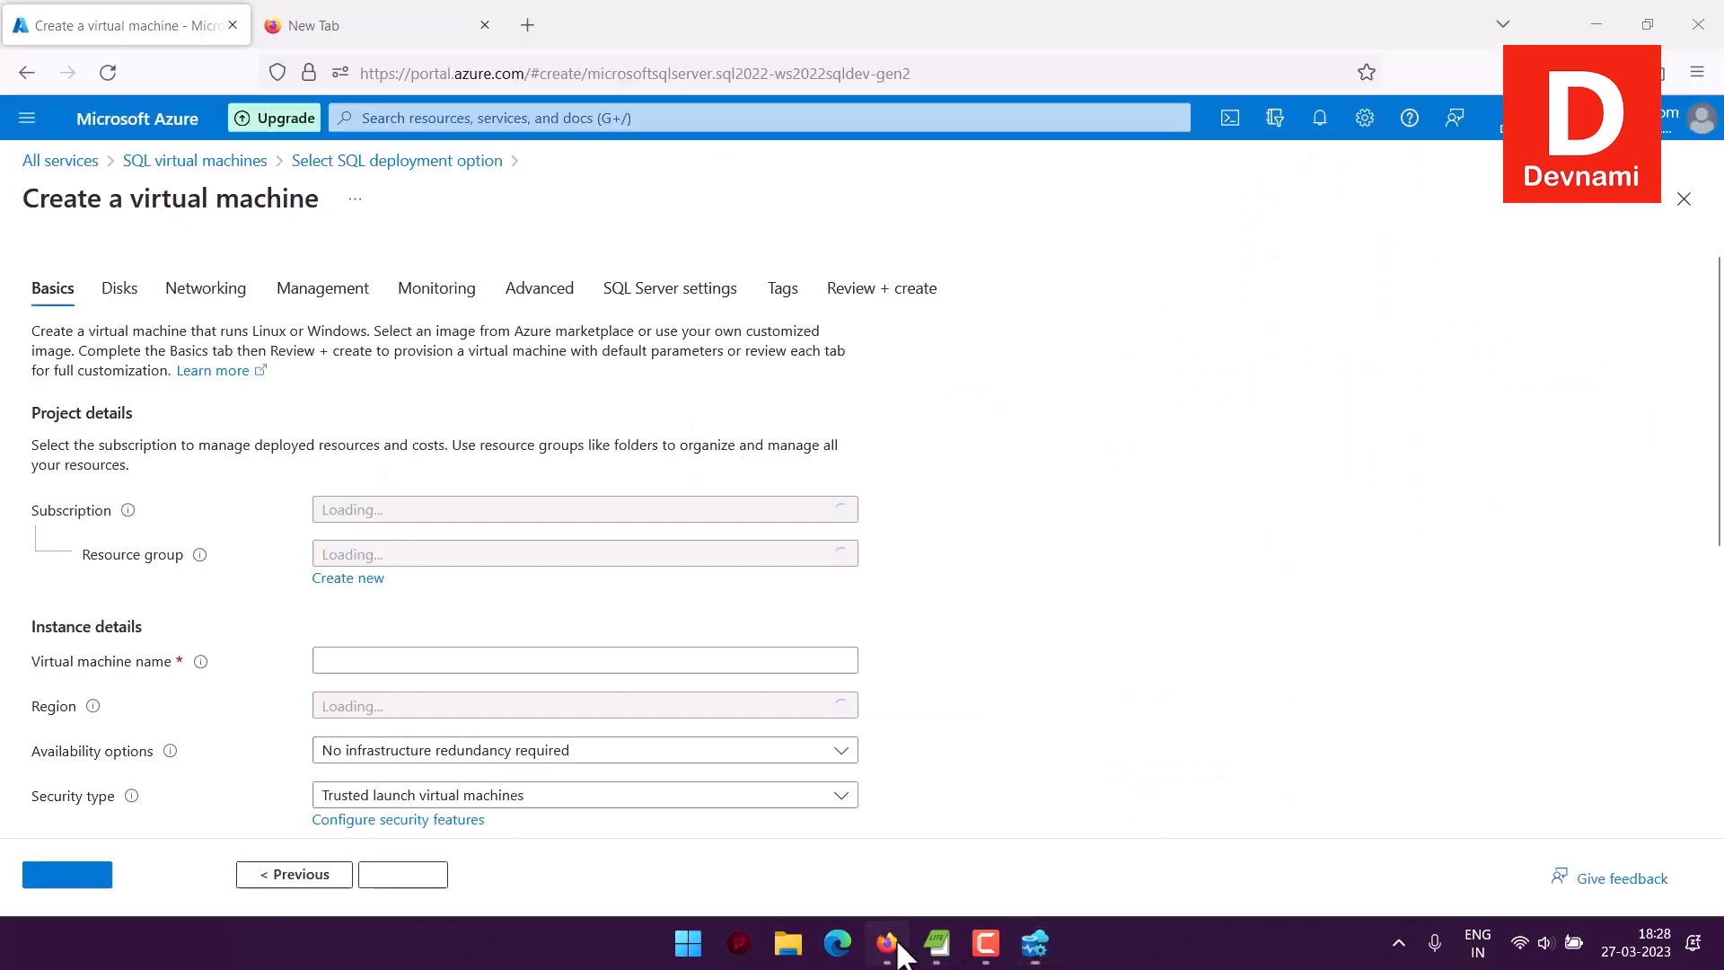
{"action": "scroll", "coordinate": [1149, 541], "scroll_direction": "down", "scroll_amount": 2}
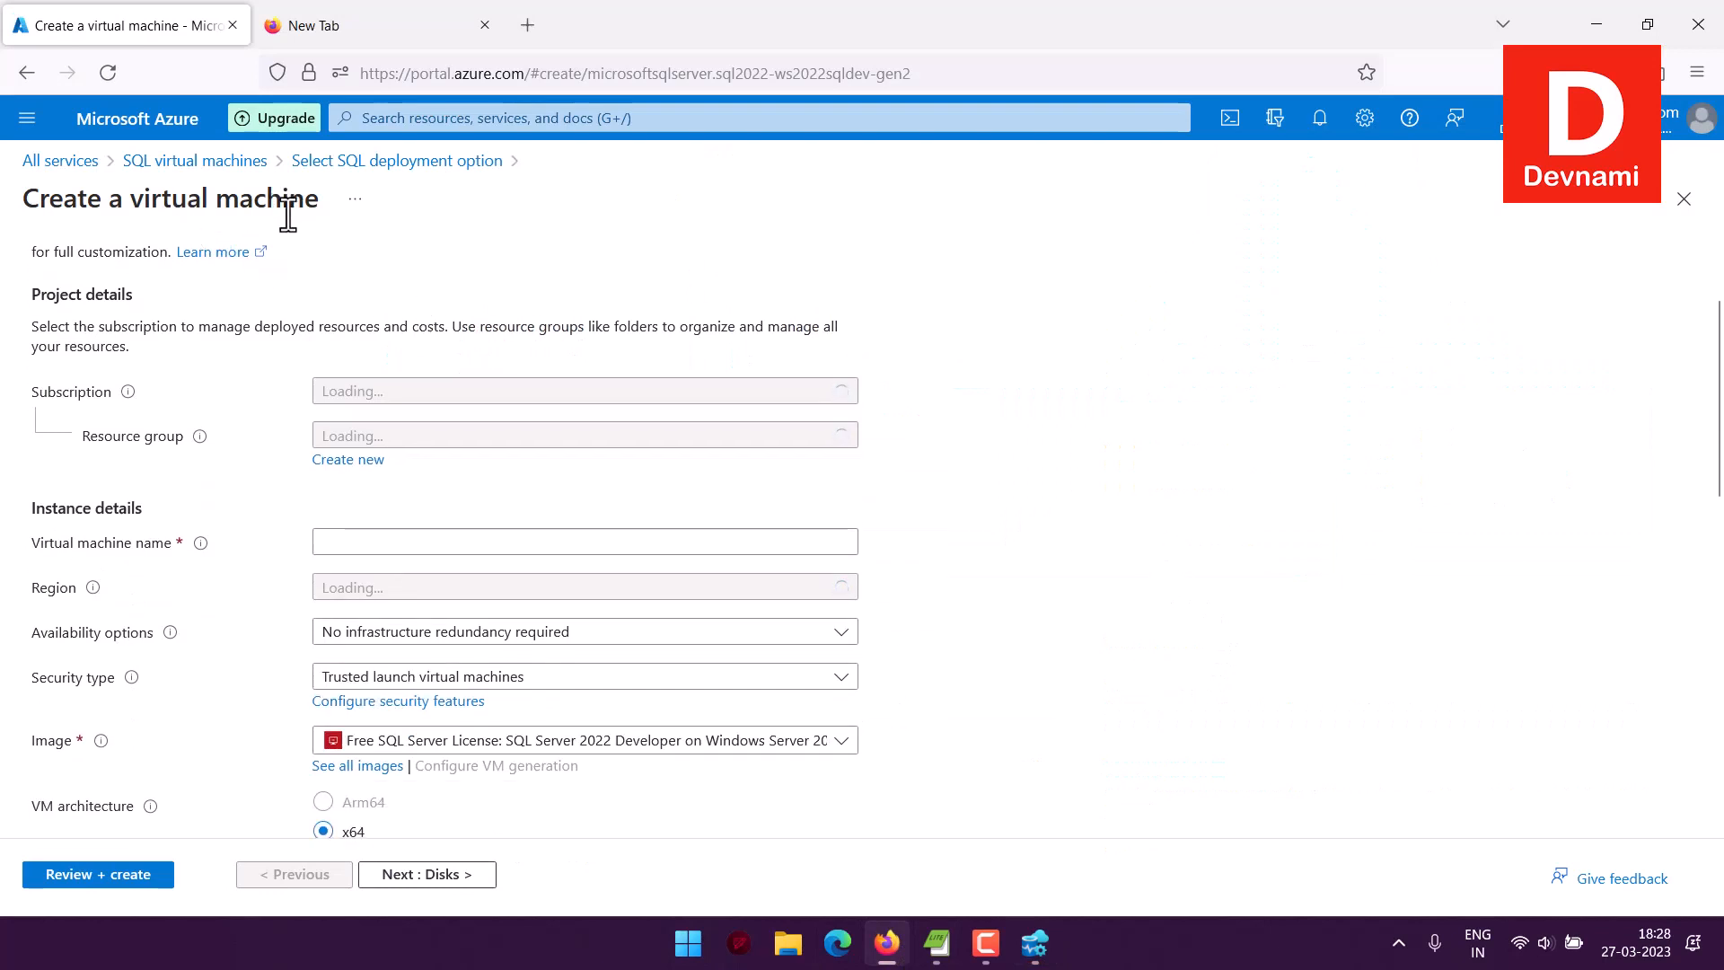
{"action": "scroll", "coordinate": [246, 401], "scroll_direction": "down", "scroll_amount": 2}
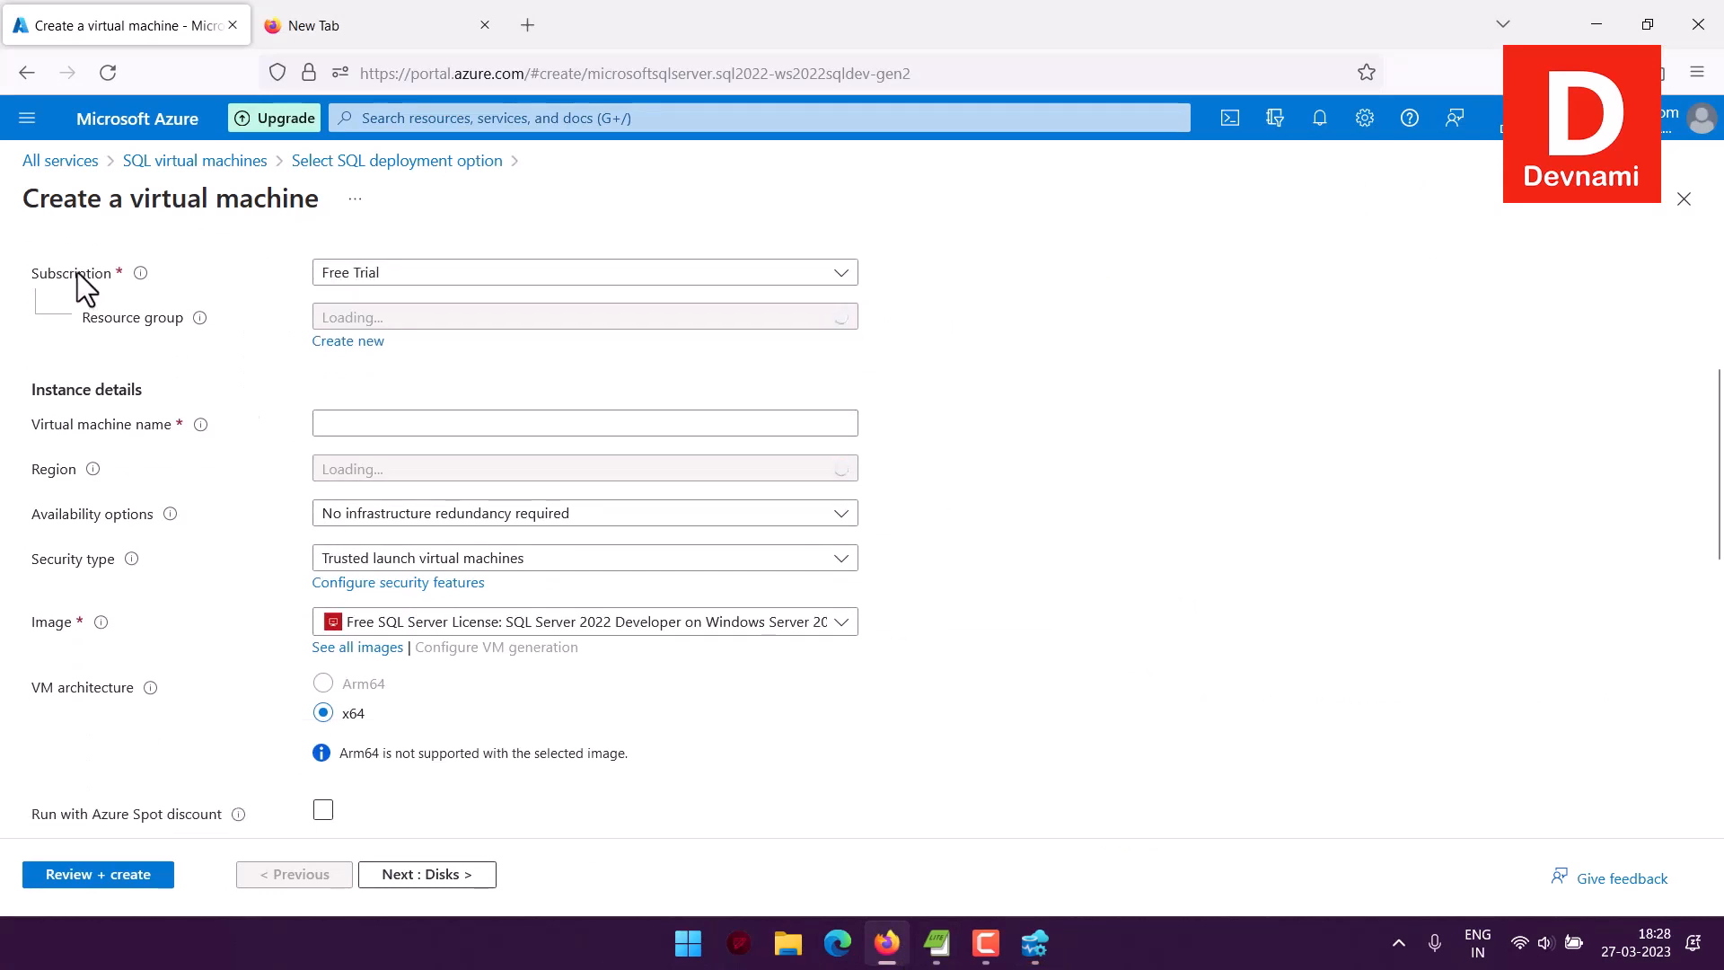
{"action": "left_click", "coordinate": [362, 285]}
{"action": "left_click", "coordinate": [375, 349]}
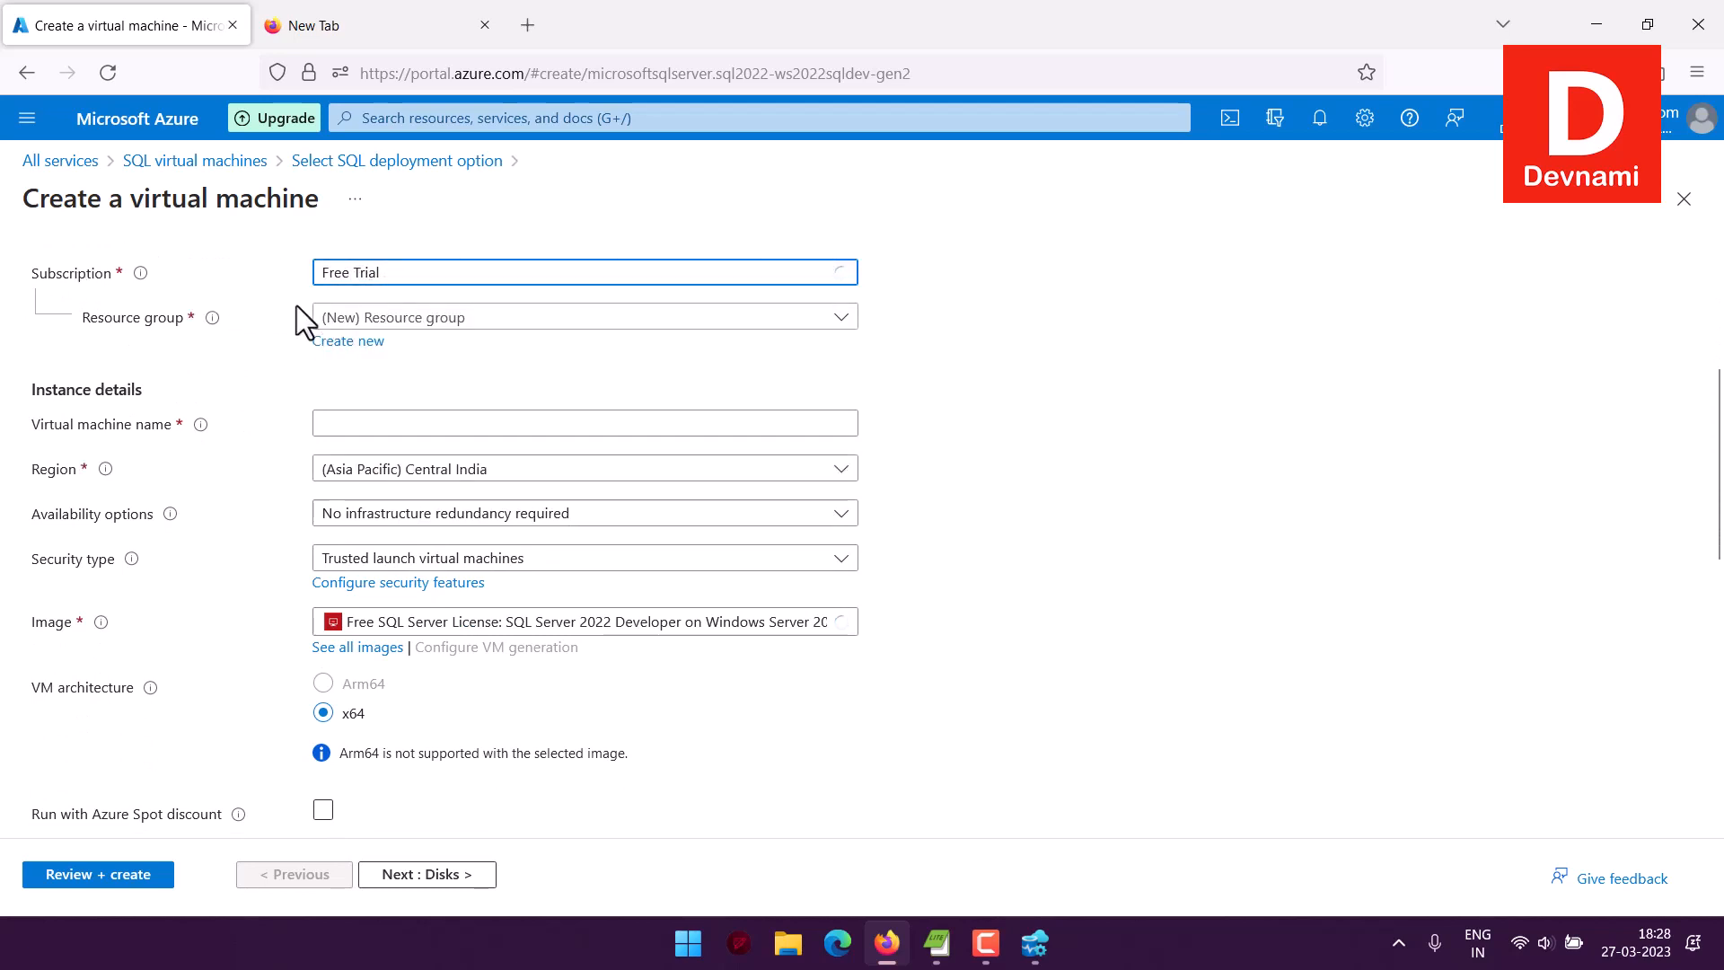
{"action": "left_click", "coordinate": [412, 319]}
{"action": "left_click", "coordinate": [272, 390]}
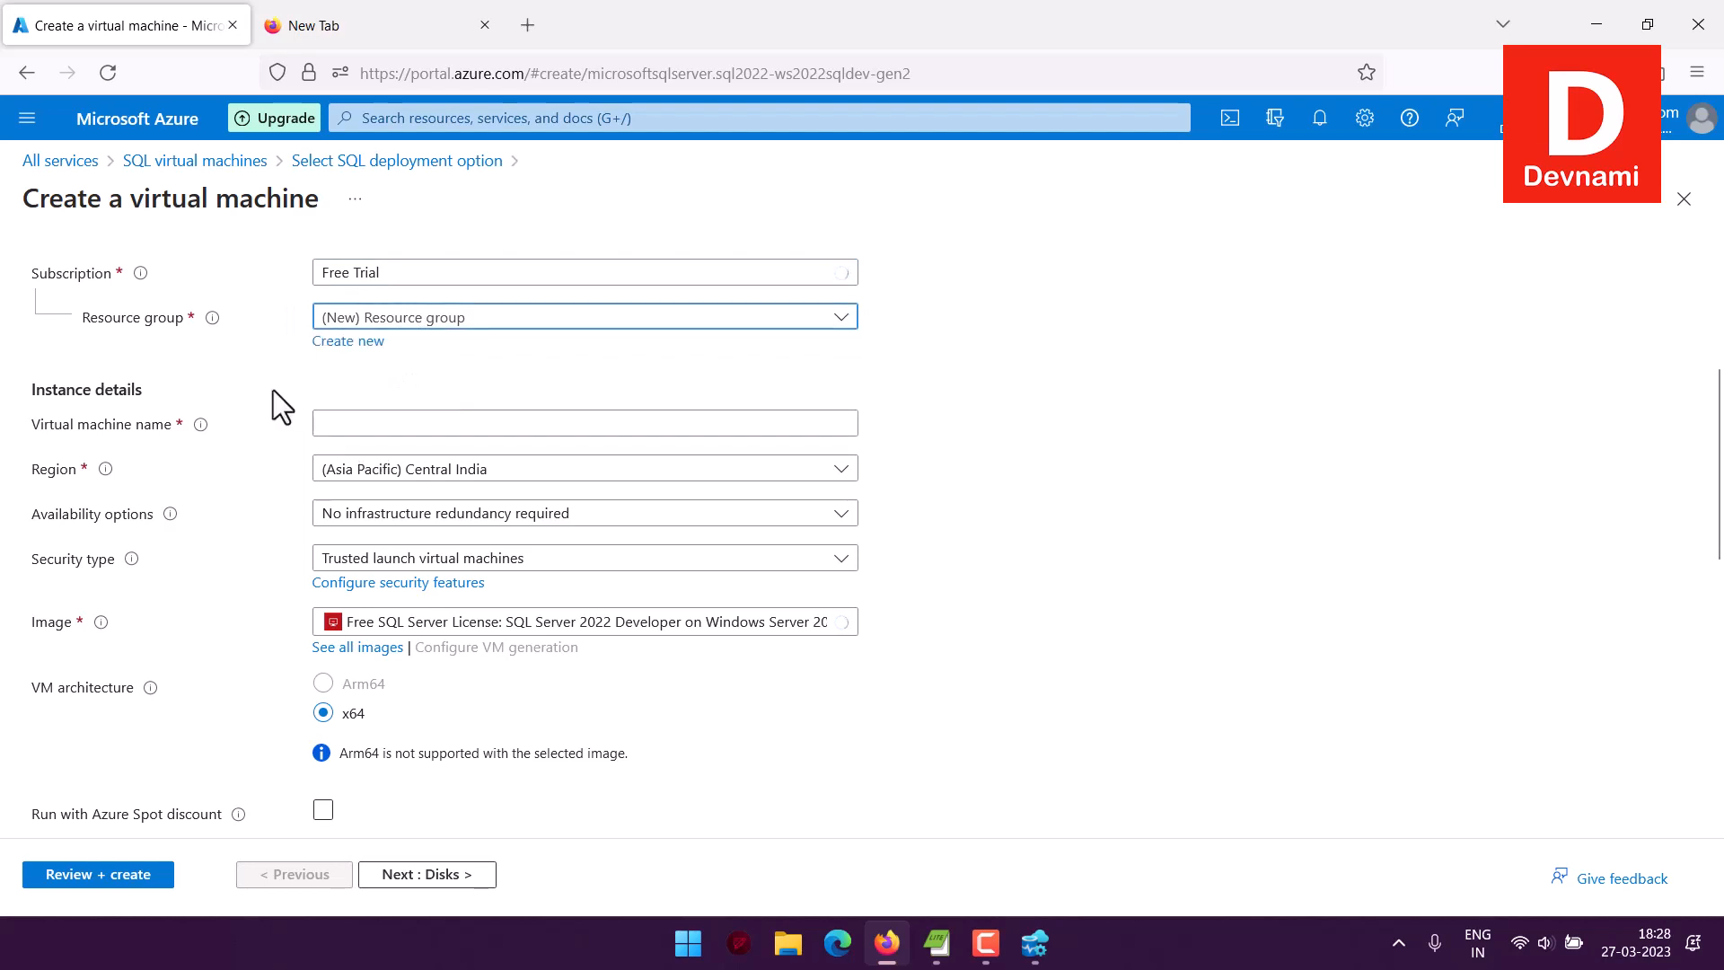
Name the virtual machine vmertyy and set its region to (US) East US.
{"action": "left_click", "coordinate": [332, 422]}
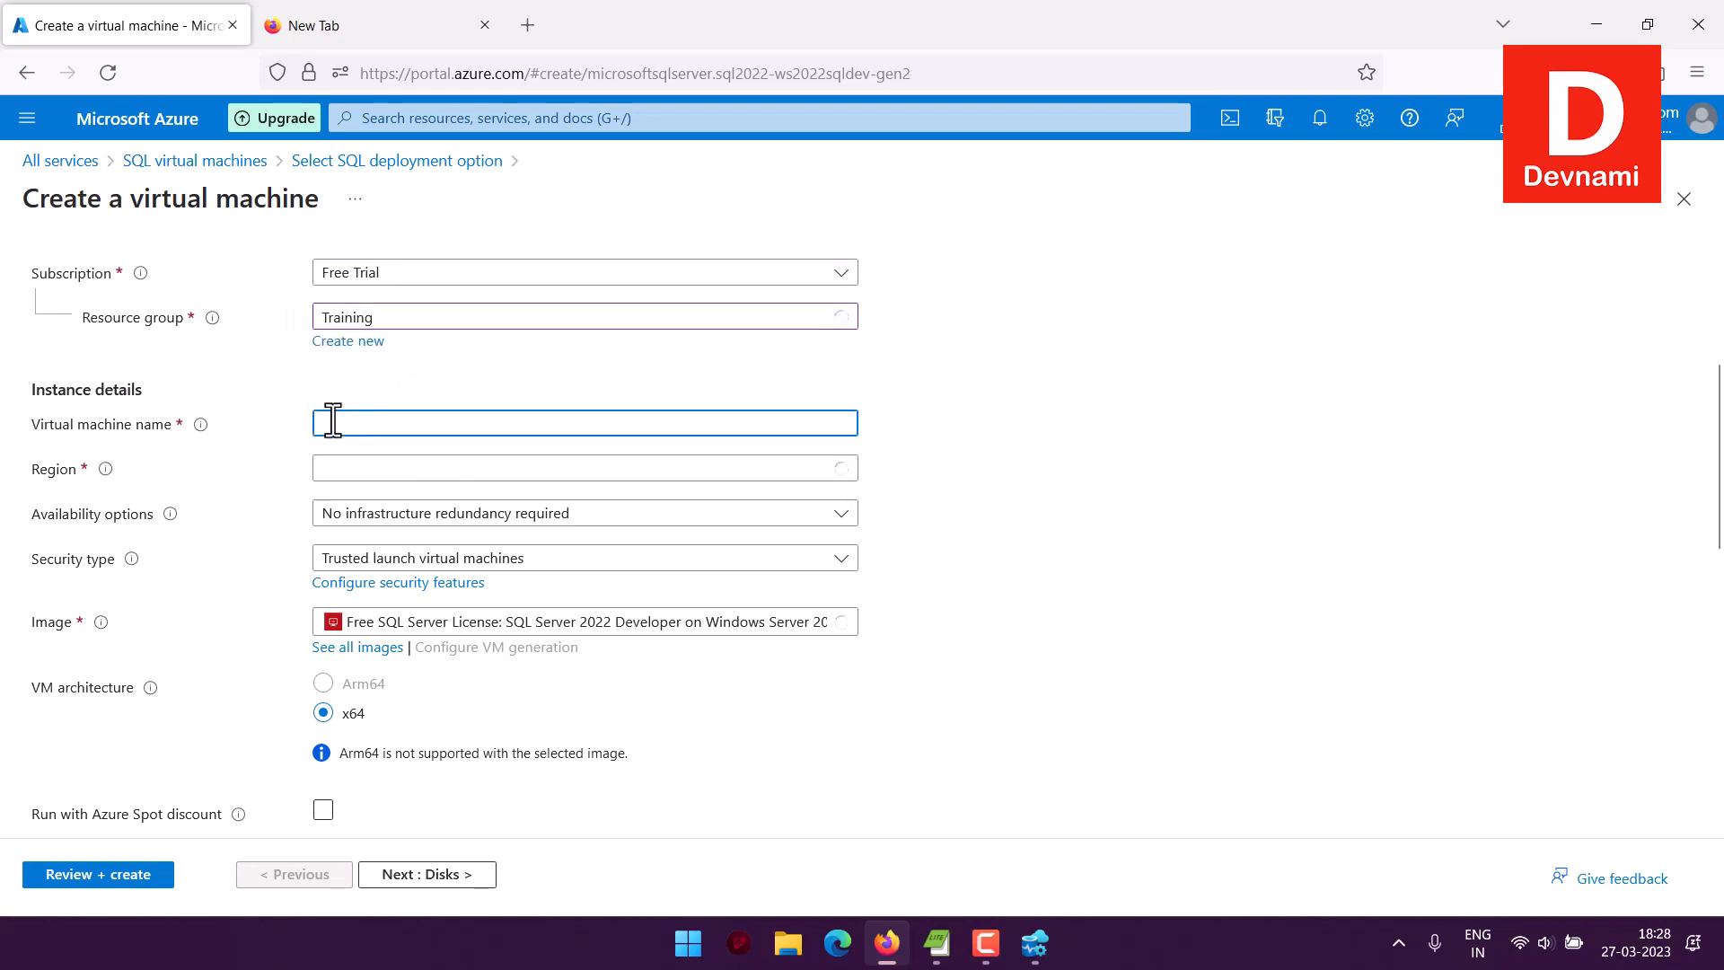
{"action": "type", "text": "vmertyy"}
{"action": "left_click", "coordinate": [352, 470]}
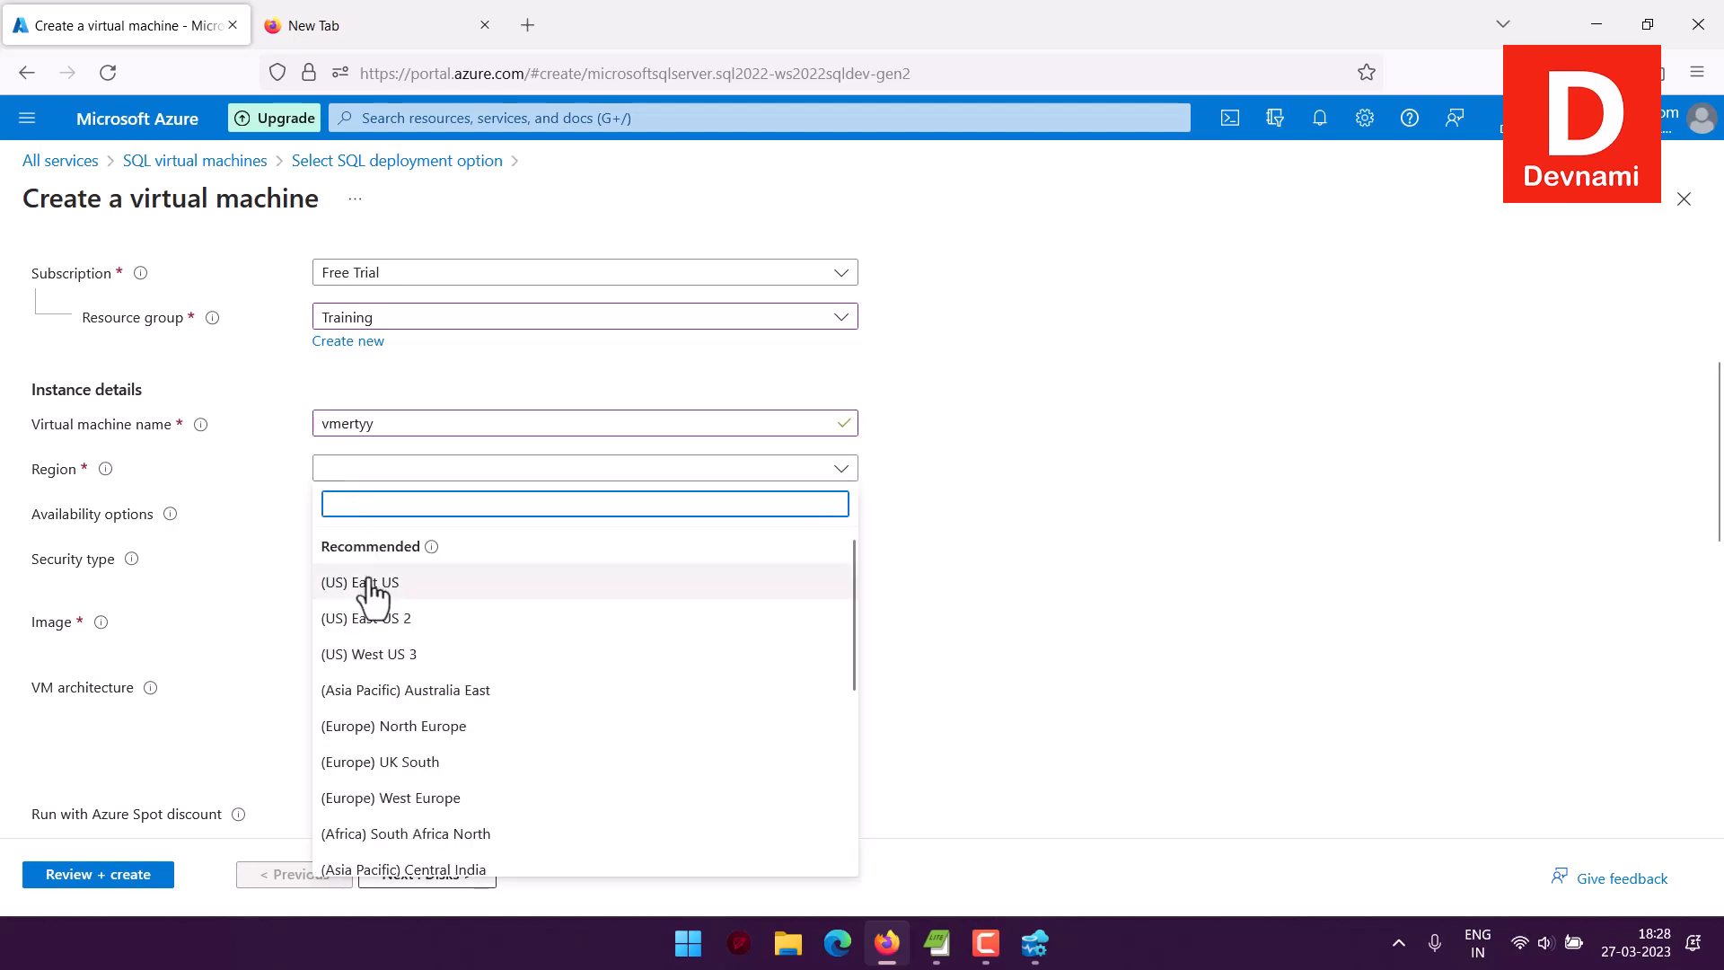
{"action": "left_click", "coordinate": [372, 584]}
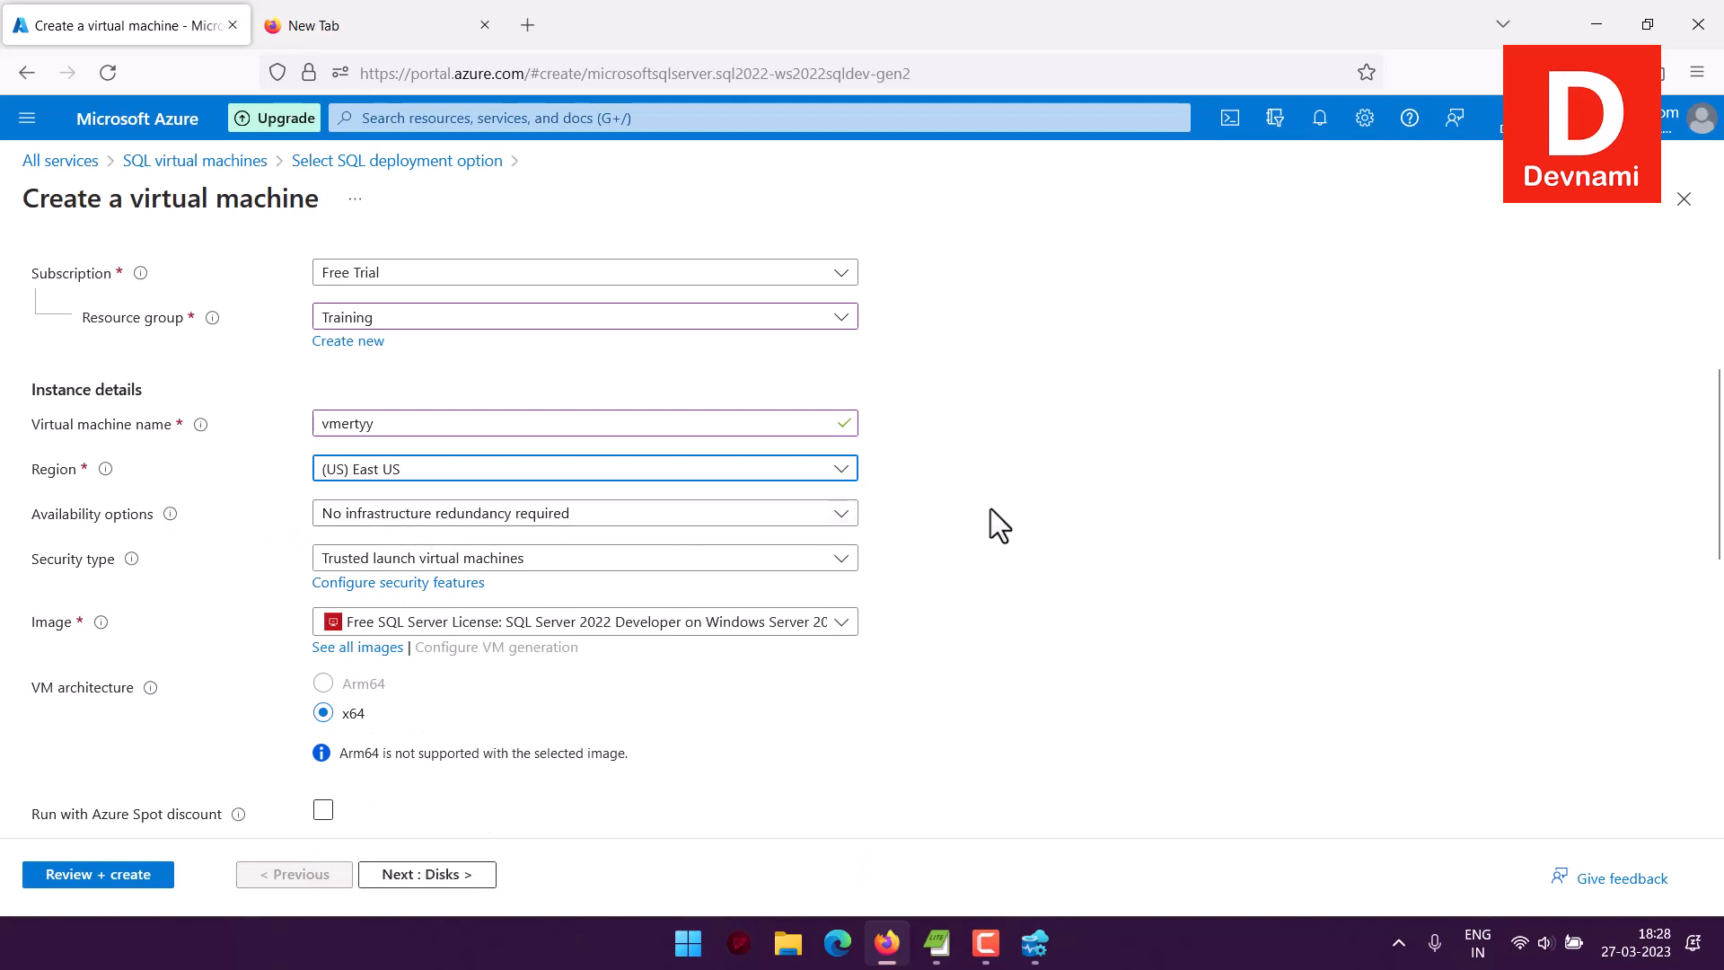
Set the security type to Standard and check the available virtual machine sizes, keeping Standard_D4as_v4.
{"action": "scroll", "coordinate": [989, 508], "scroll_direction": "down", "scroll_amount": 2}
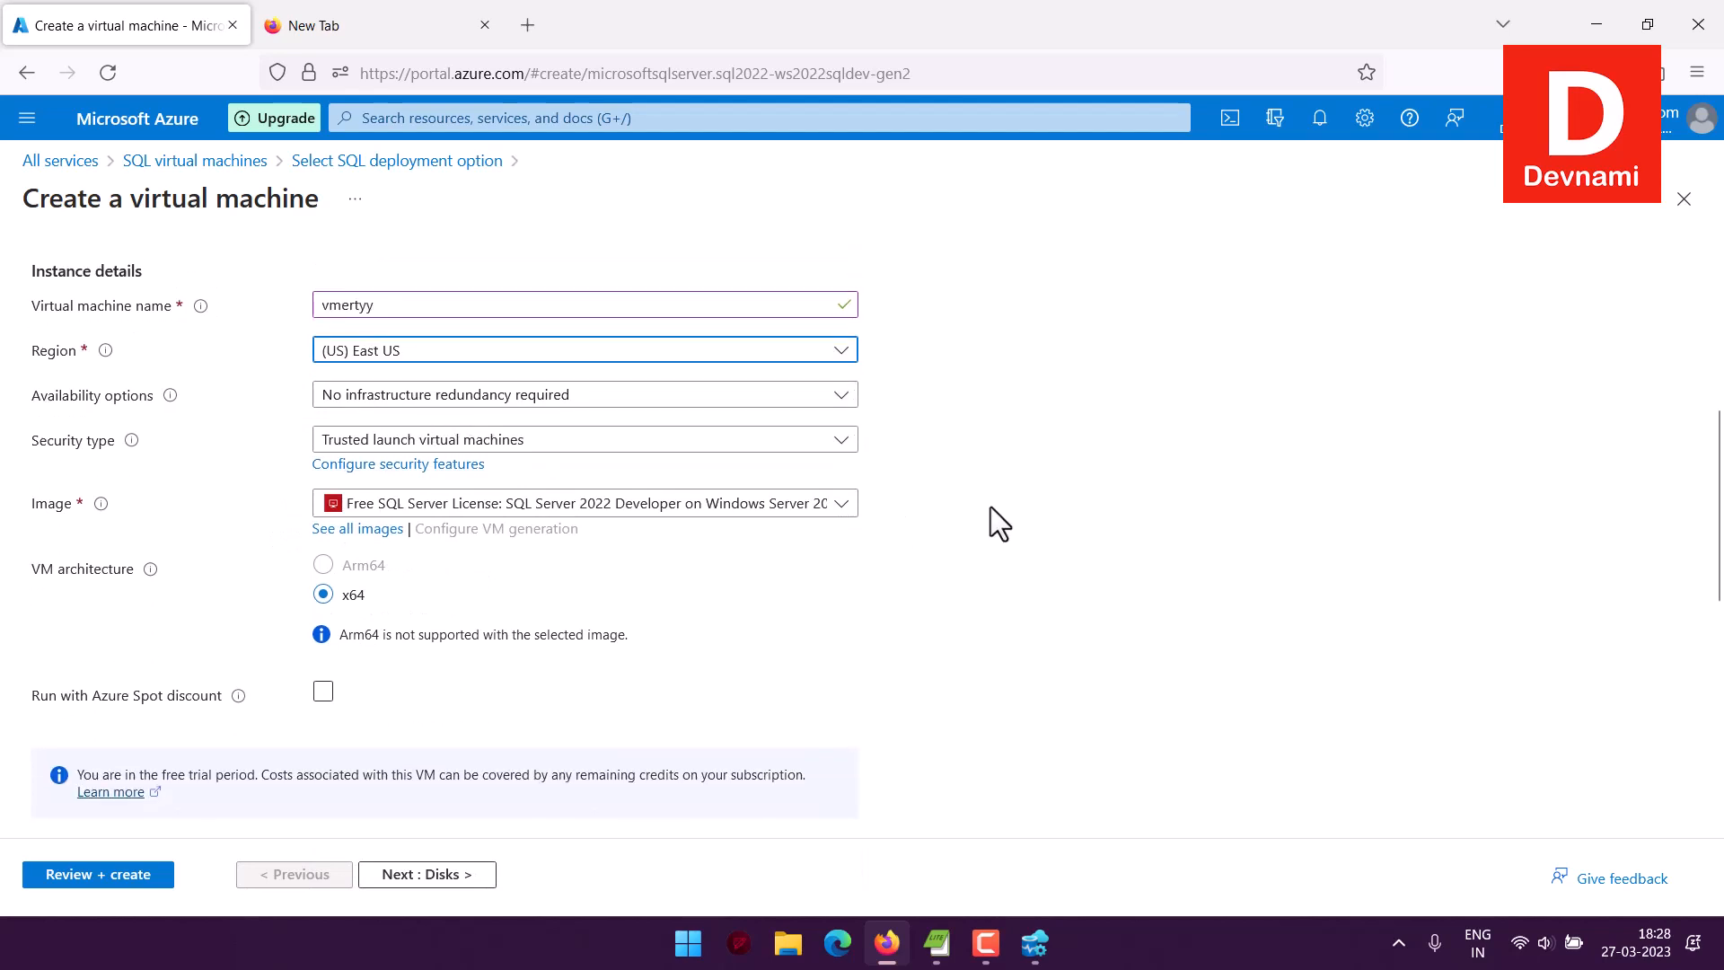
{"action": "left_click", "coordinate": [593, 441]}
{"action": "left_click", "coordinate": [504, 489]}
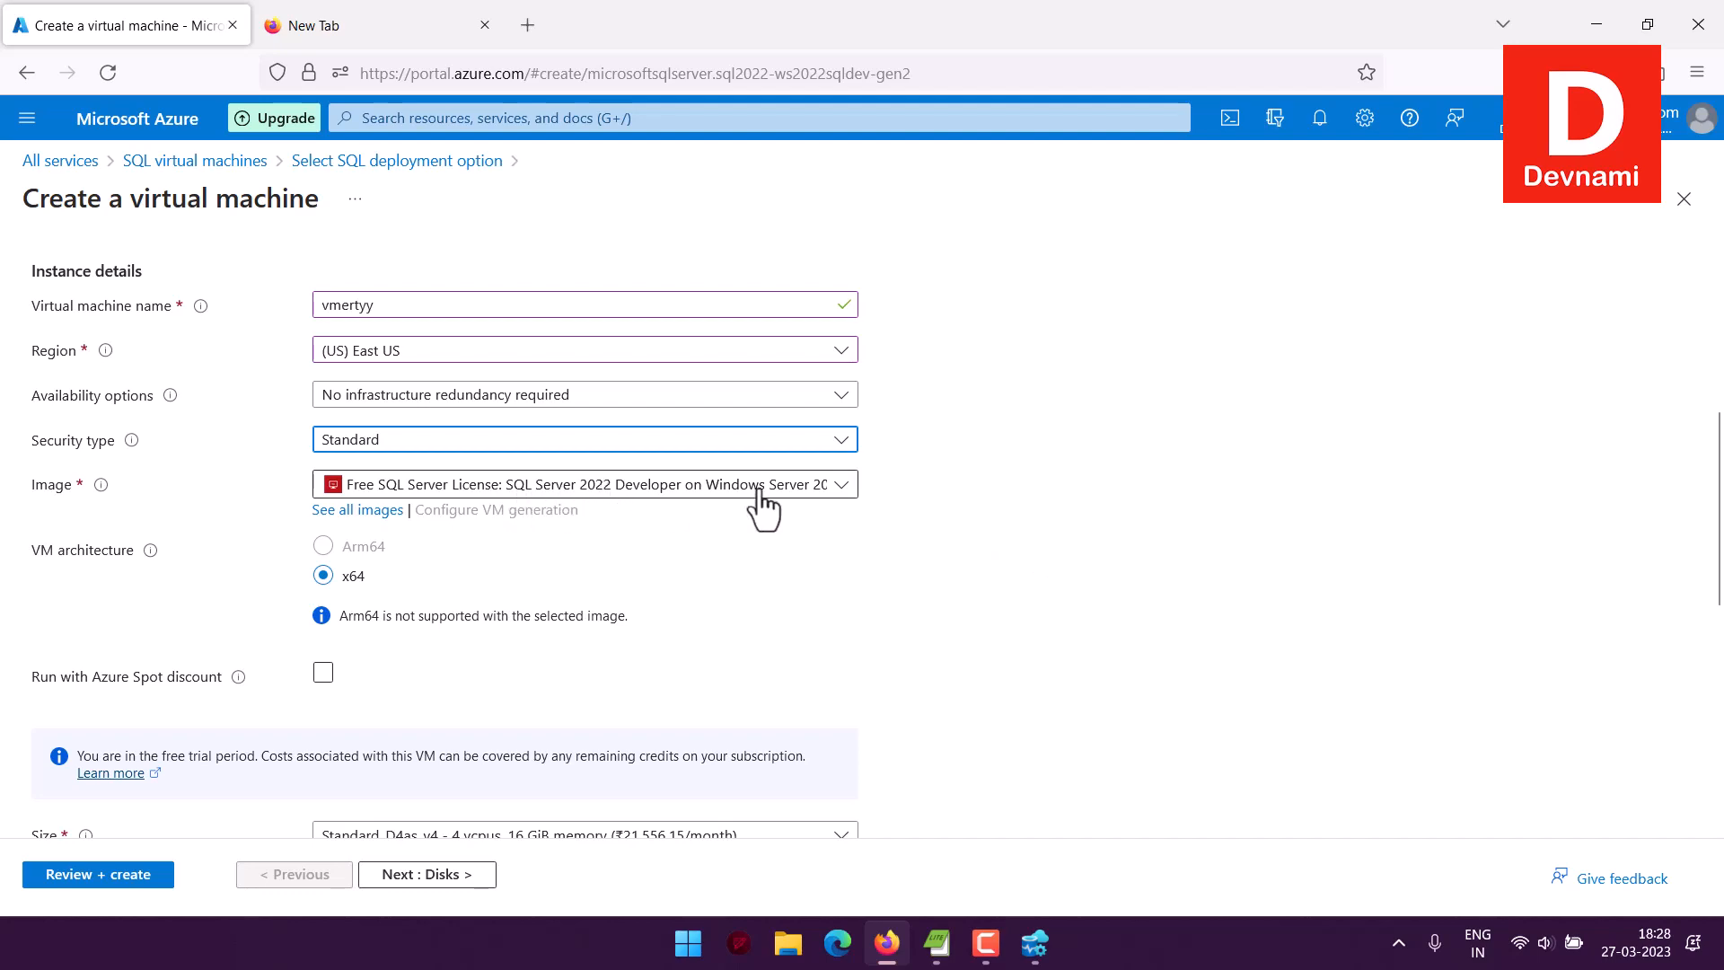
{"action": "scroll", "coordinate": [832, 521], "scroll_direction": "down", "scroll_amount": 5}
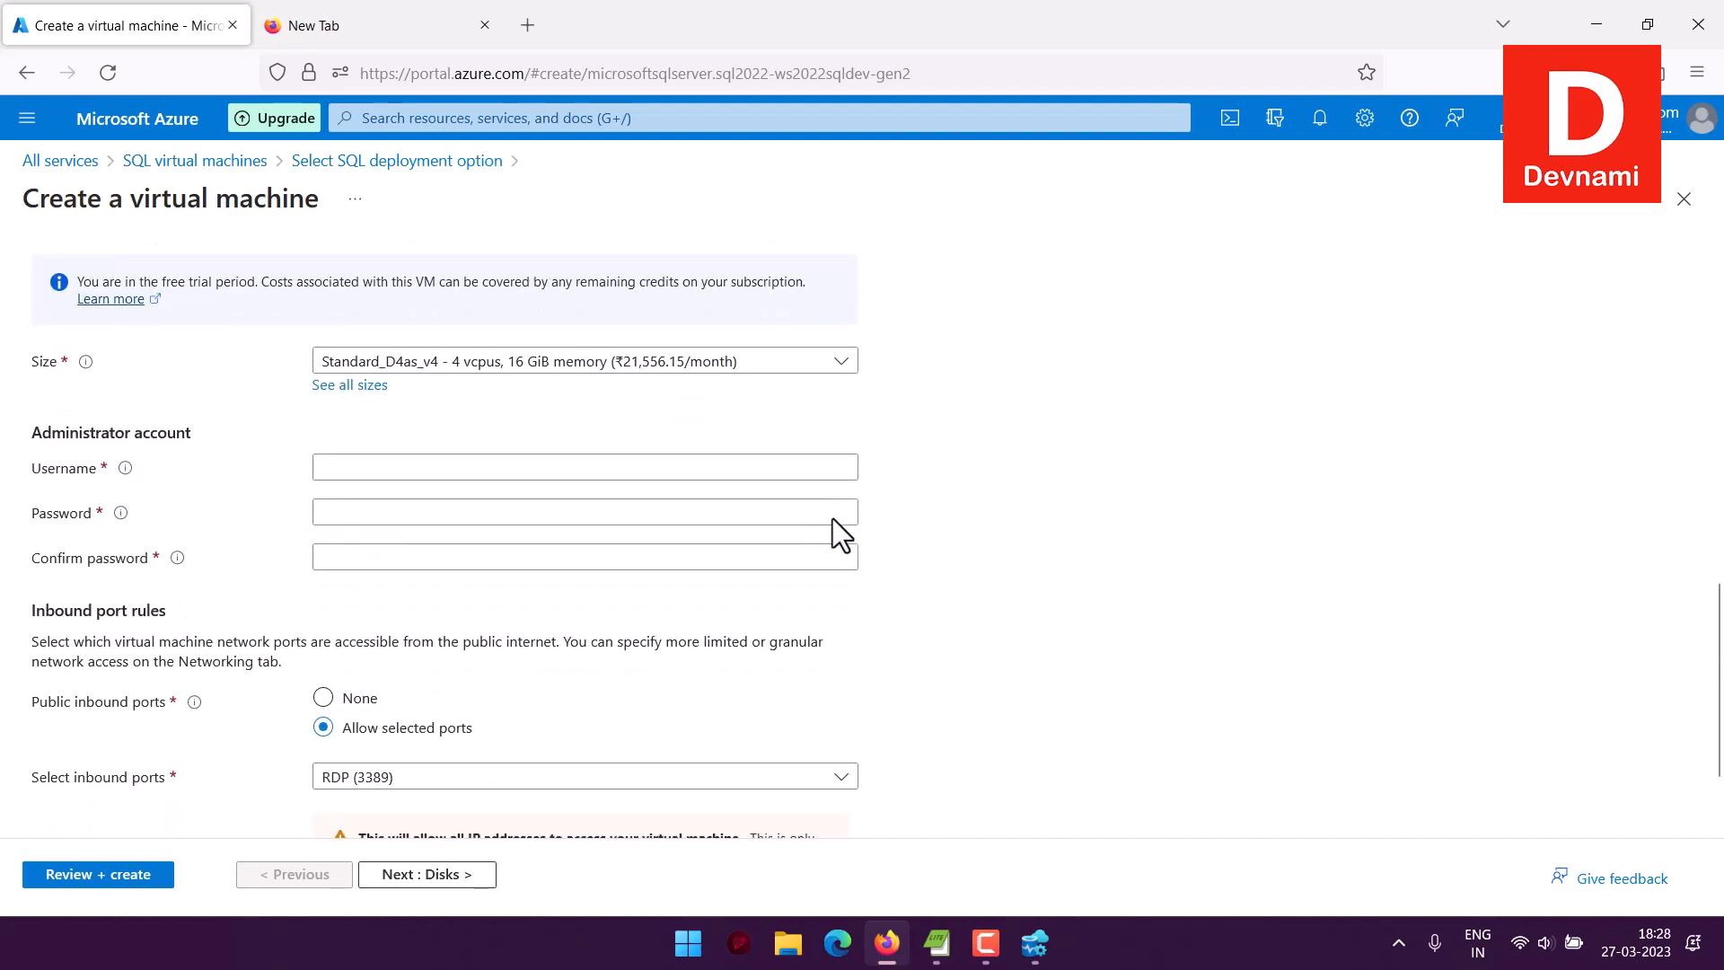
{"action": "left_click", "coordinate": [530, 364]}
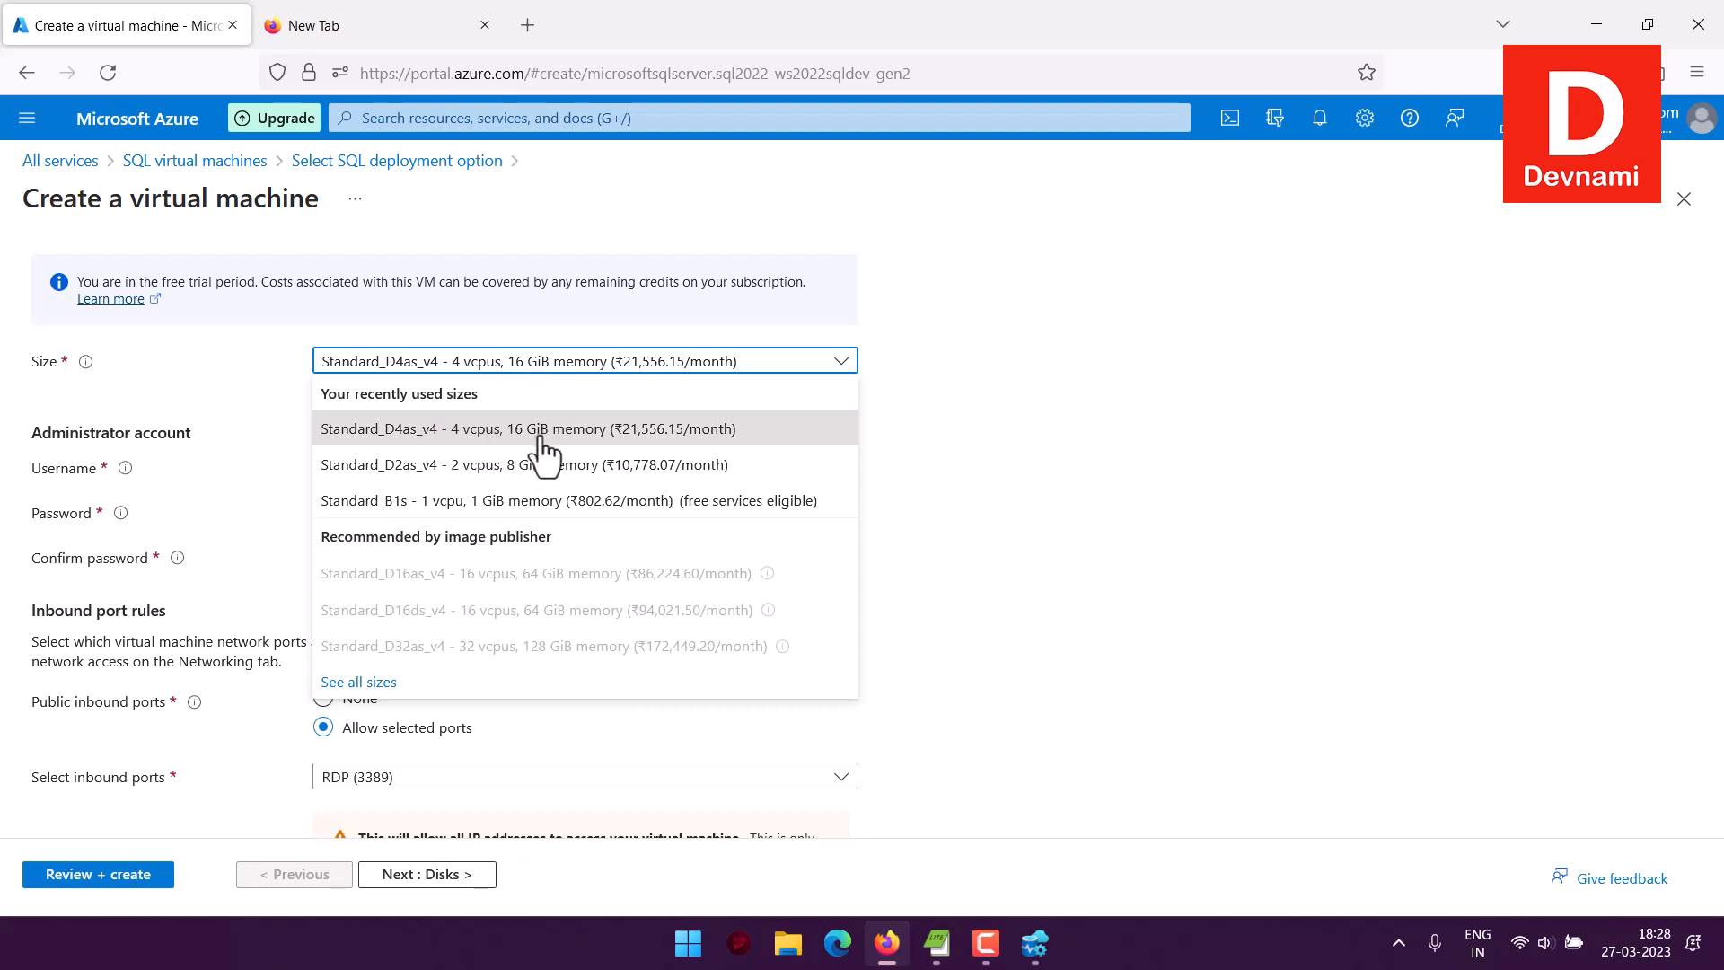
{"action": "left_click", "coordinate": [912, 422]}
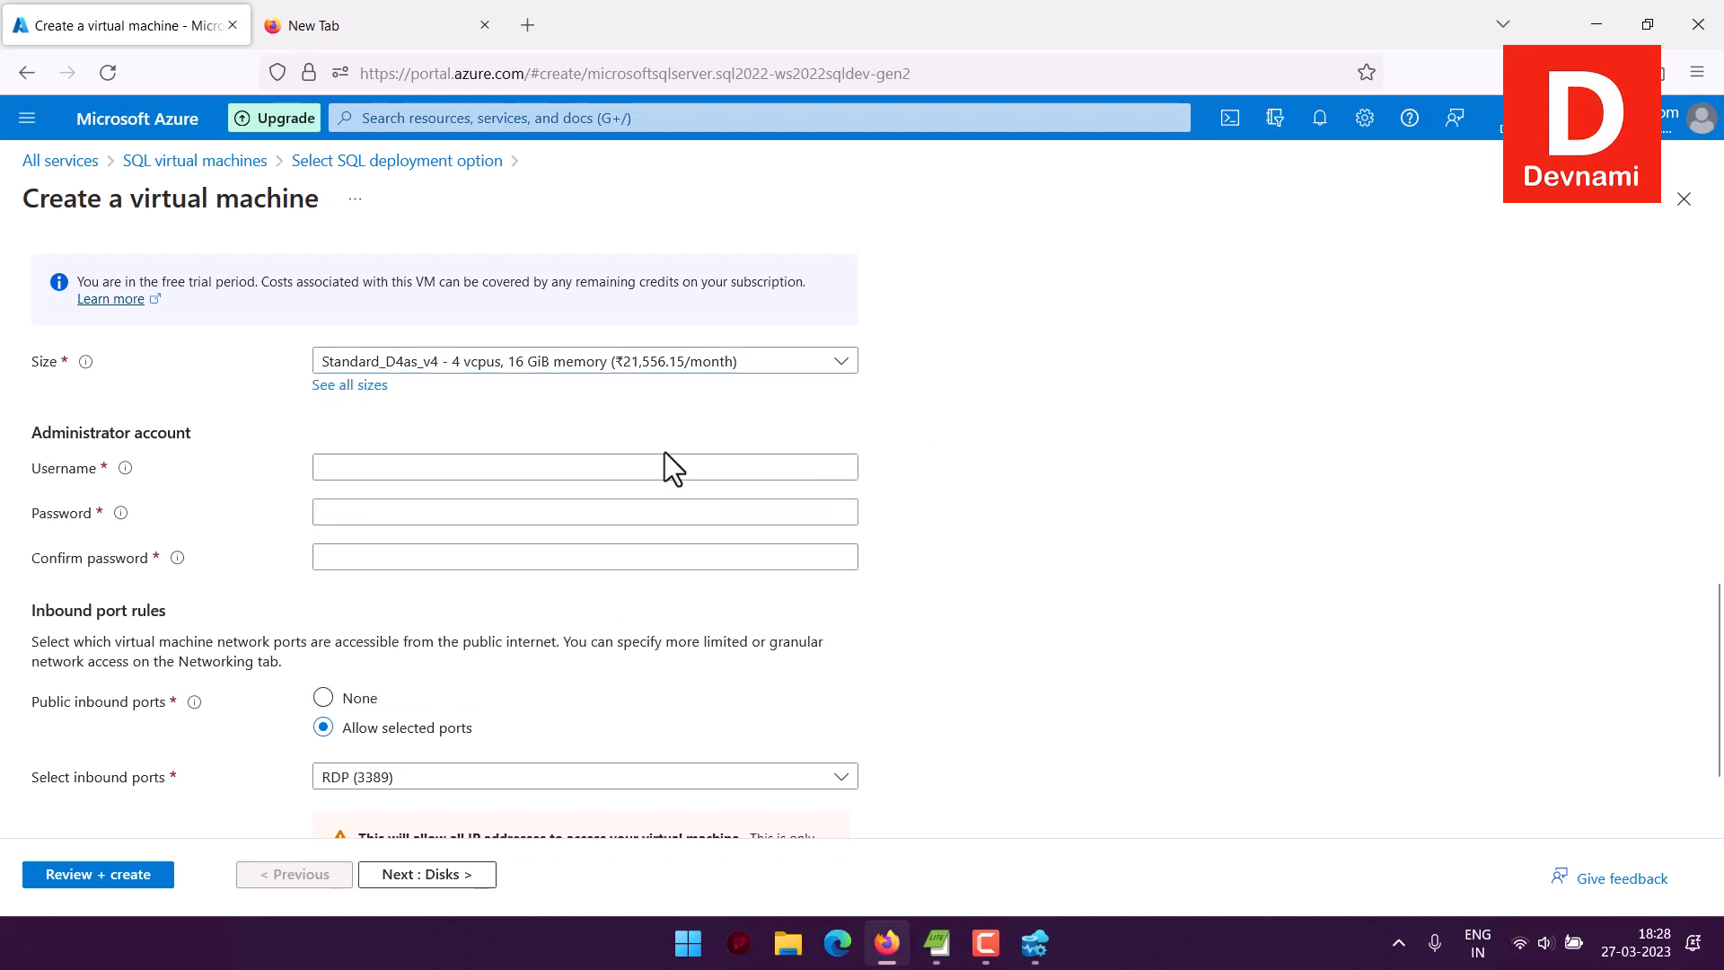
Enter the administrator account's username, then its password in both the password and confirmation fields.
{"action": "left_click", "coordinate": [518, 464]}
{"action": "type", "text": "mahesh"}
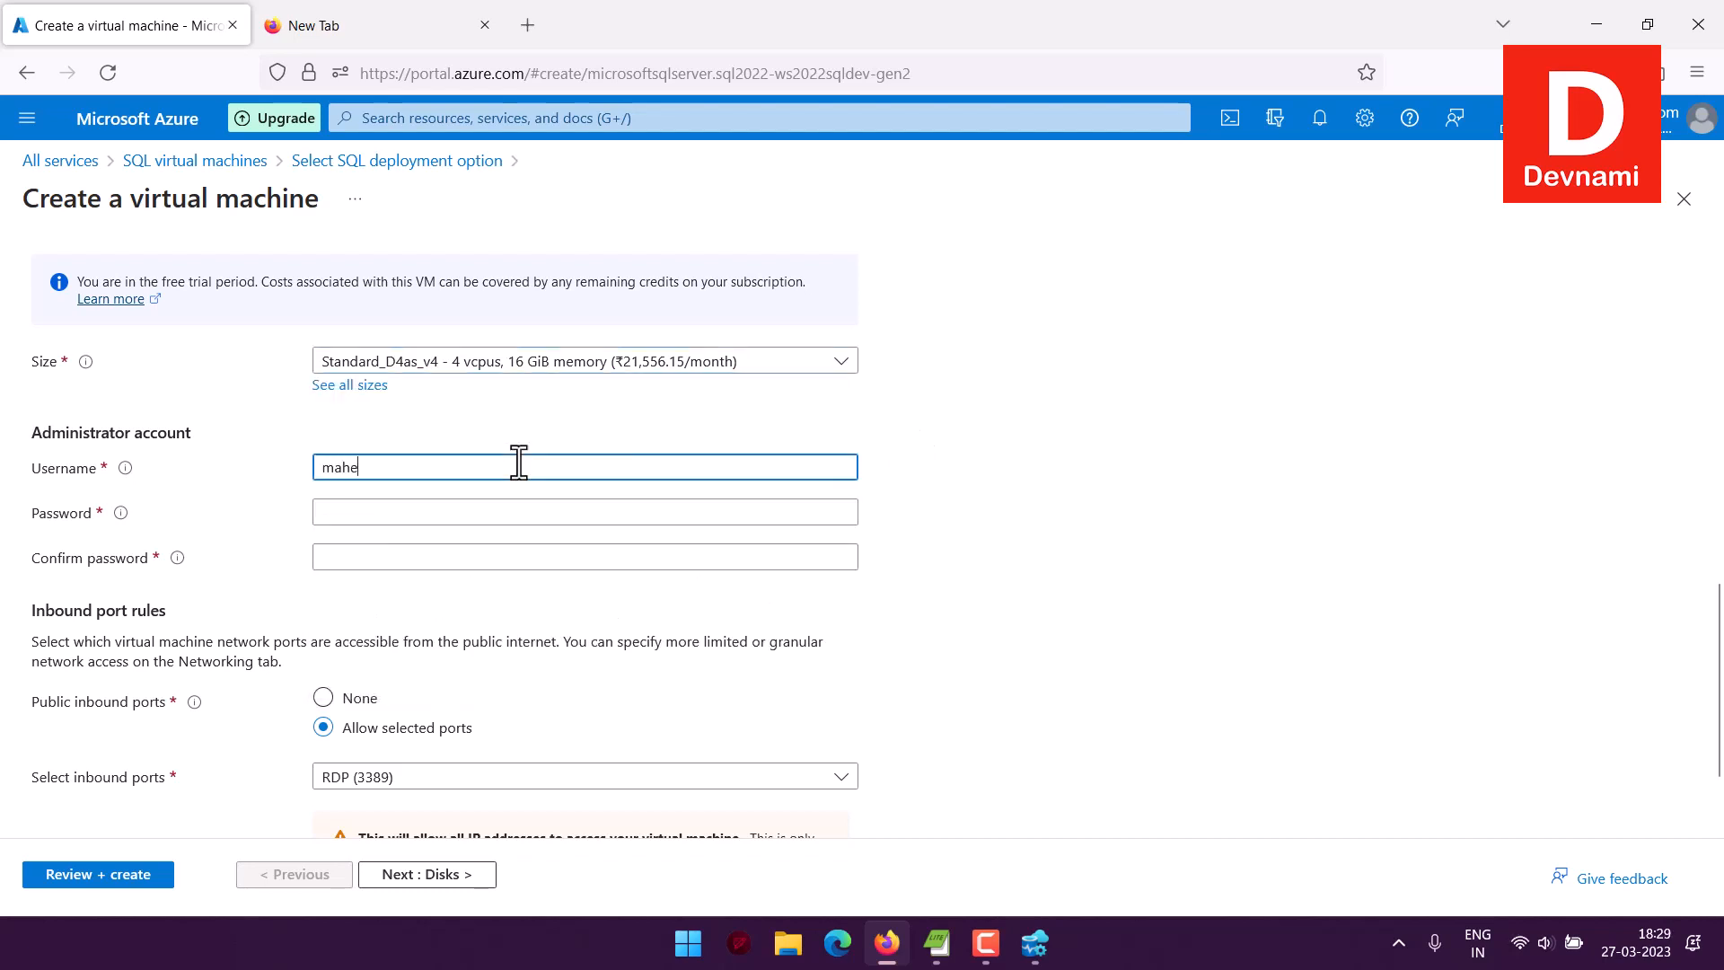
{"action": "left_click", "coordinate": [381, 512]}
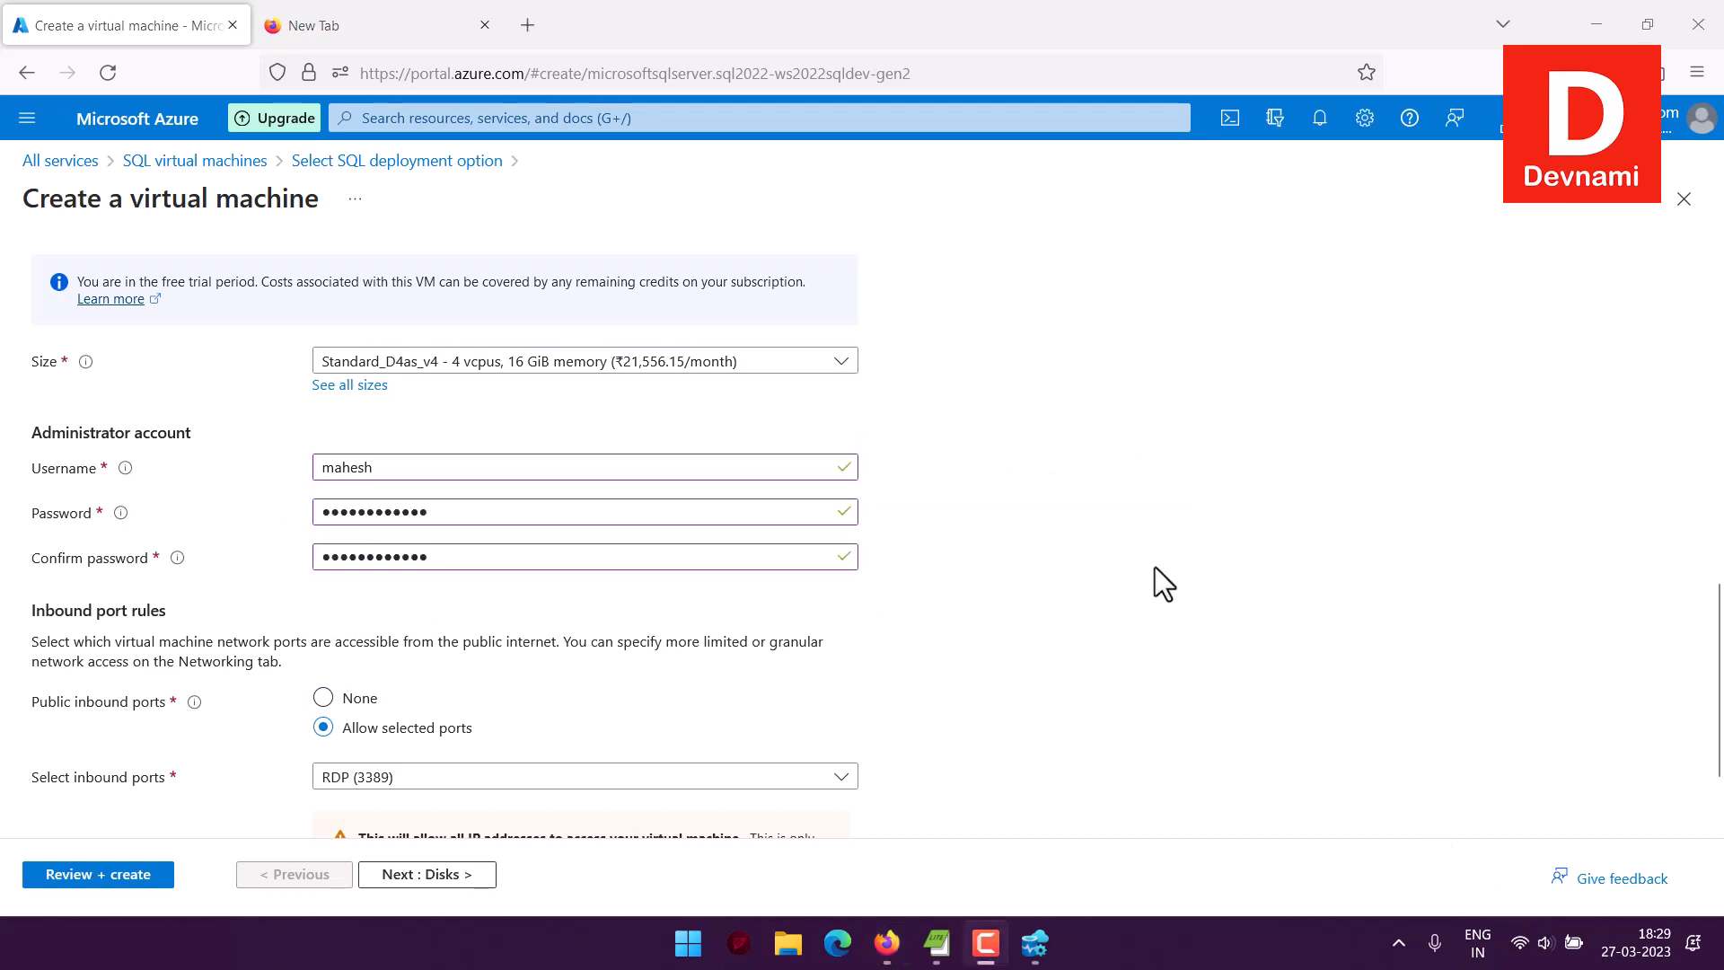
Add HTTP (80) and HTTPS (443) to the allowed public inbound ports.
{"action": "scroll", "coordinate": [271, 535], "scroll_direction": "down", "scroll_amount": 2}
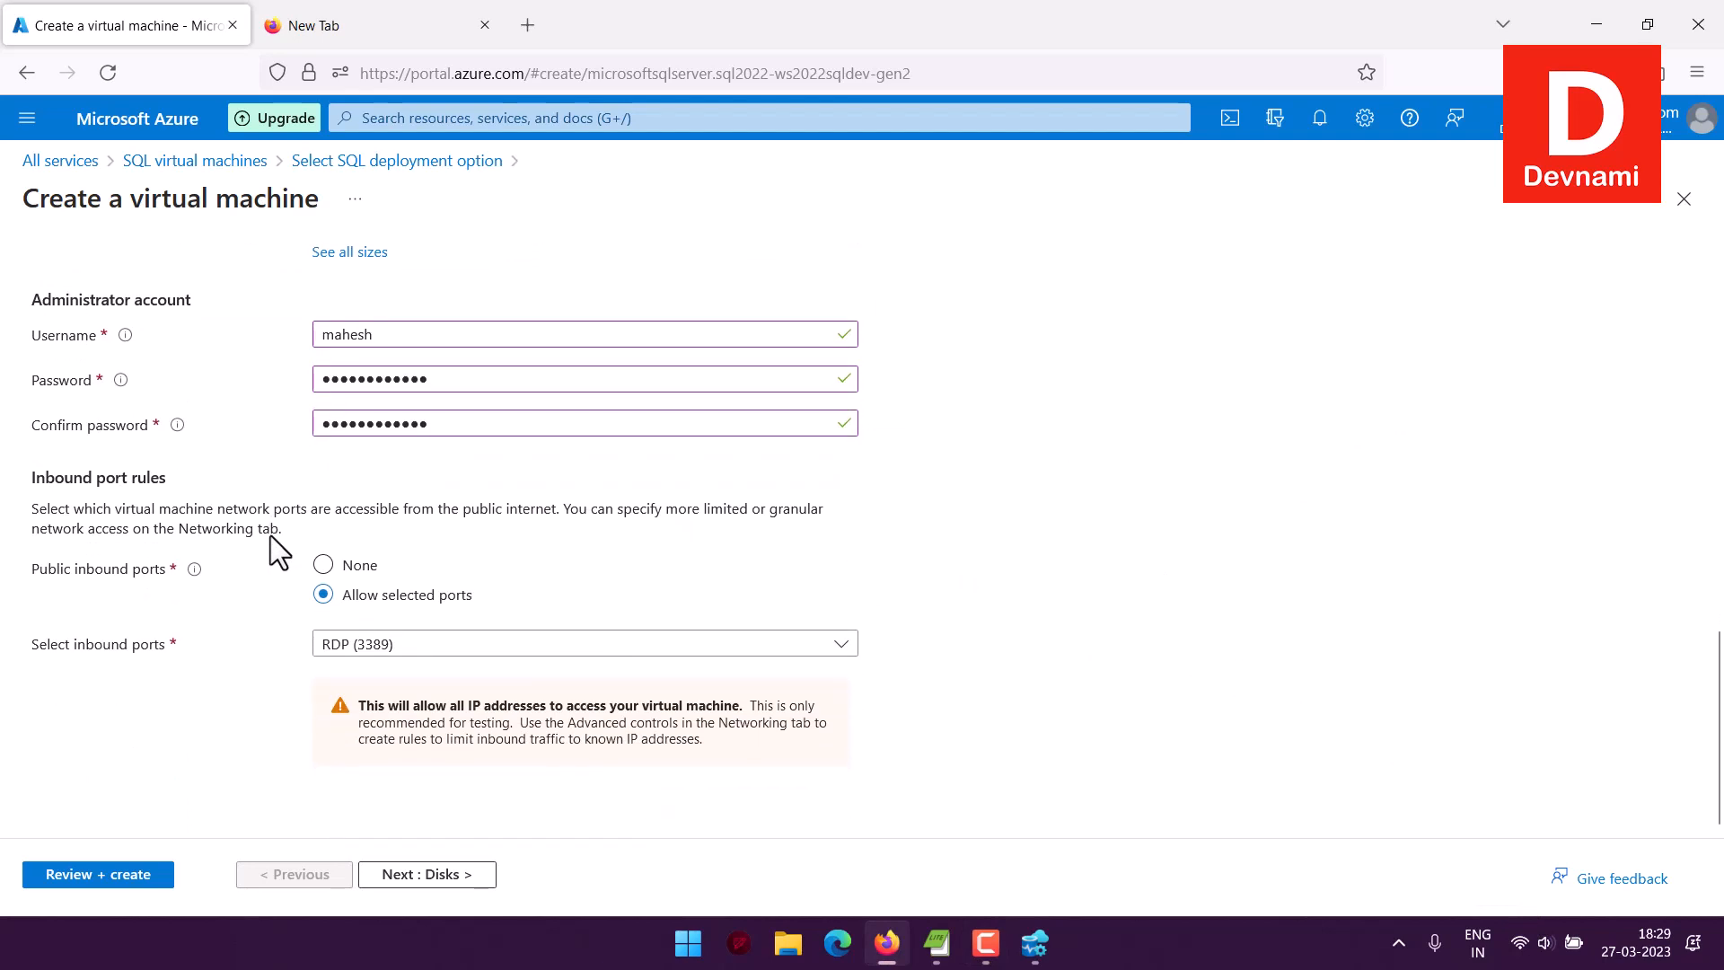
{"action": "left_click", "coordinate": [366, 648]}
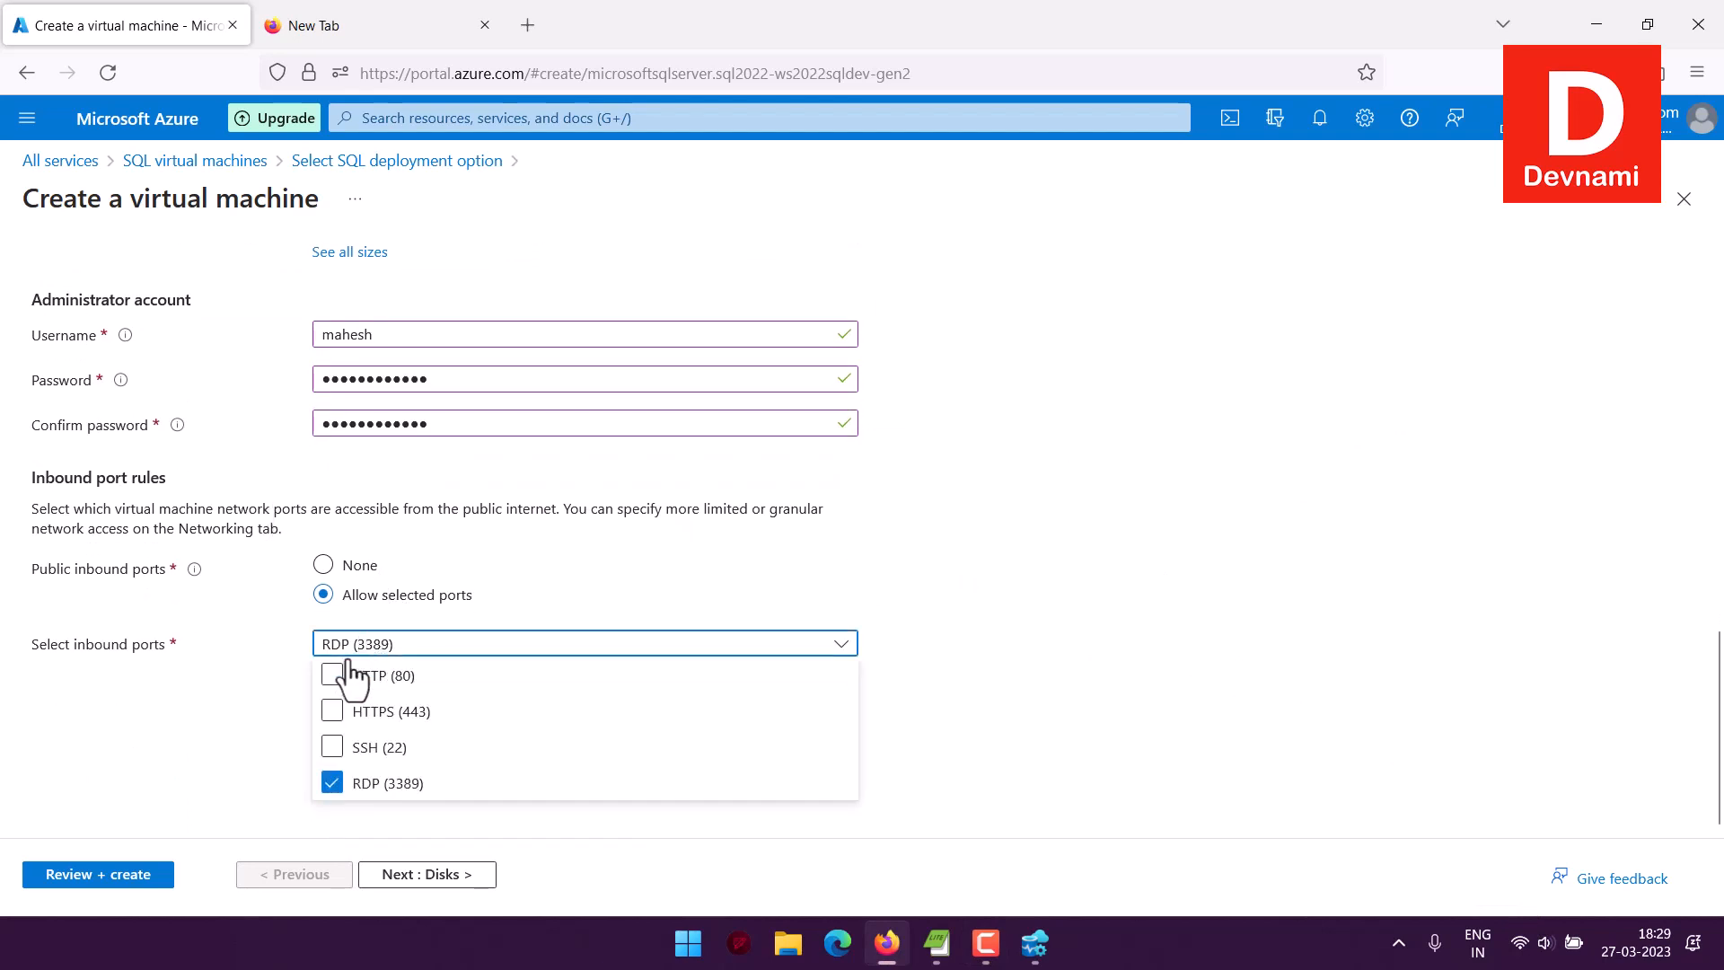
{"action": "left_click", "coordinate": [334, 677]}
{"action": "left_click", "coordinate": [334, 714]}
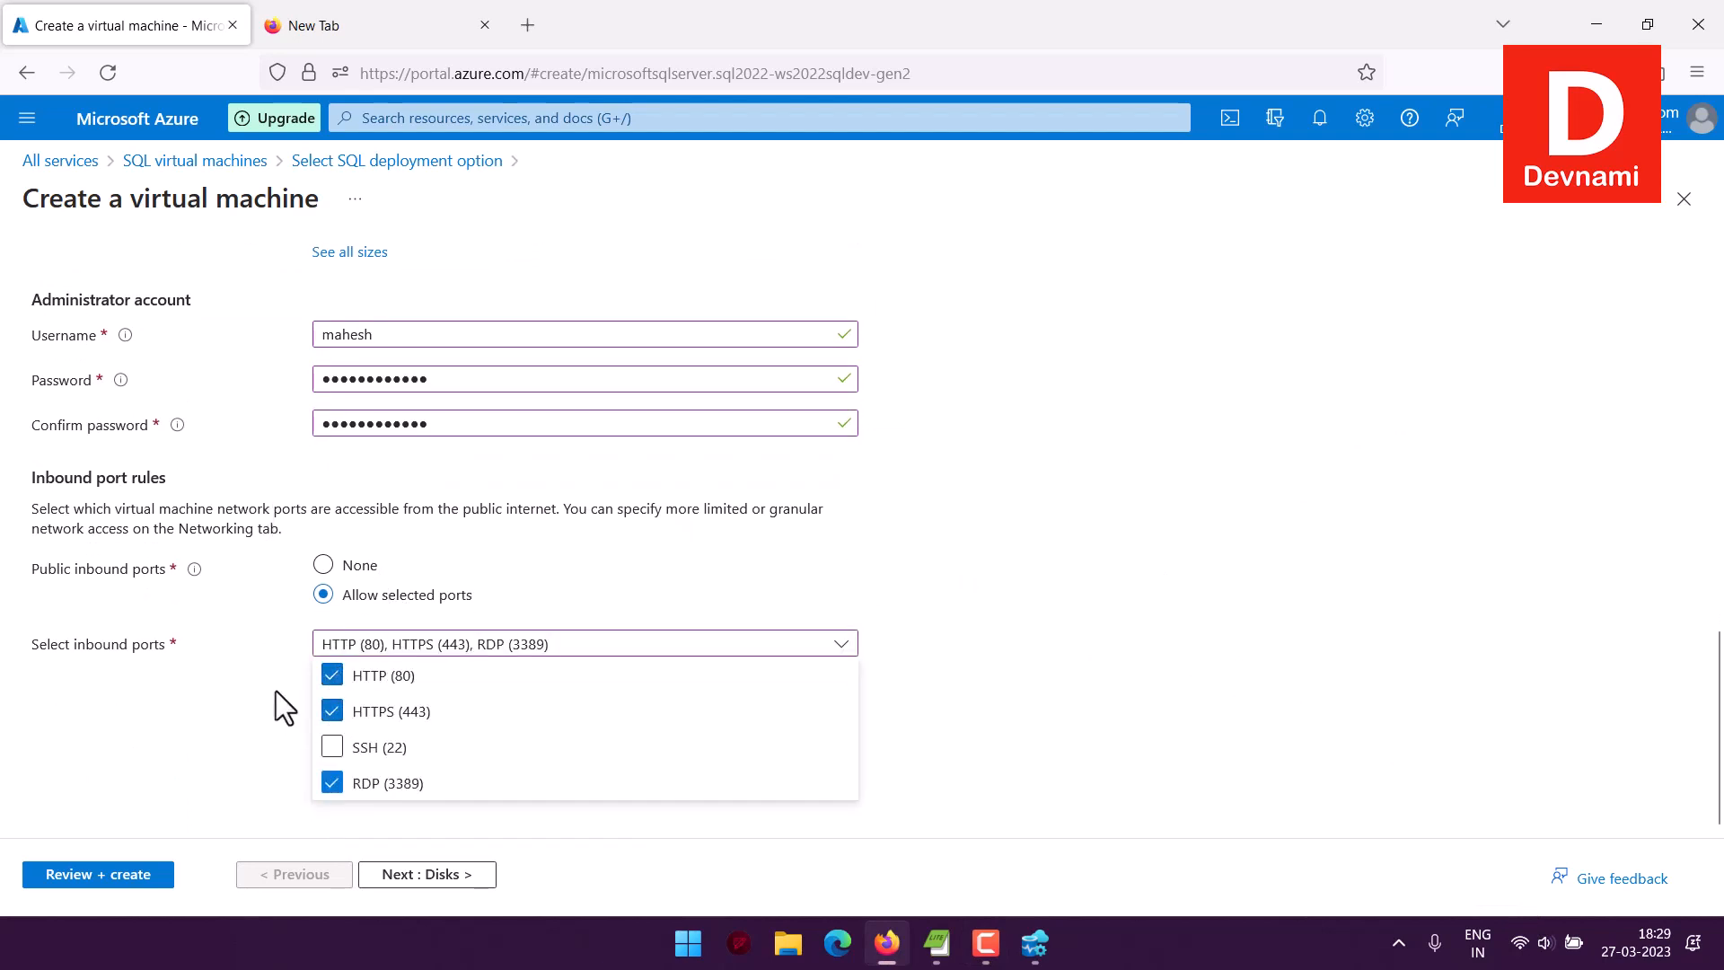
{"action": "left_click", "coordinate": [273, 687]}
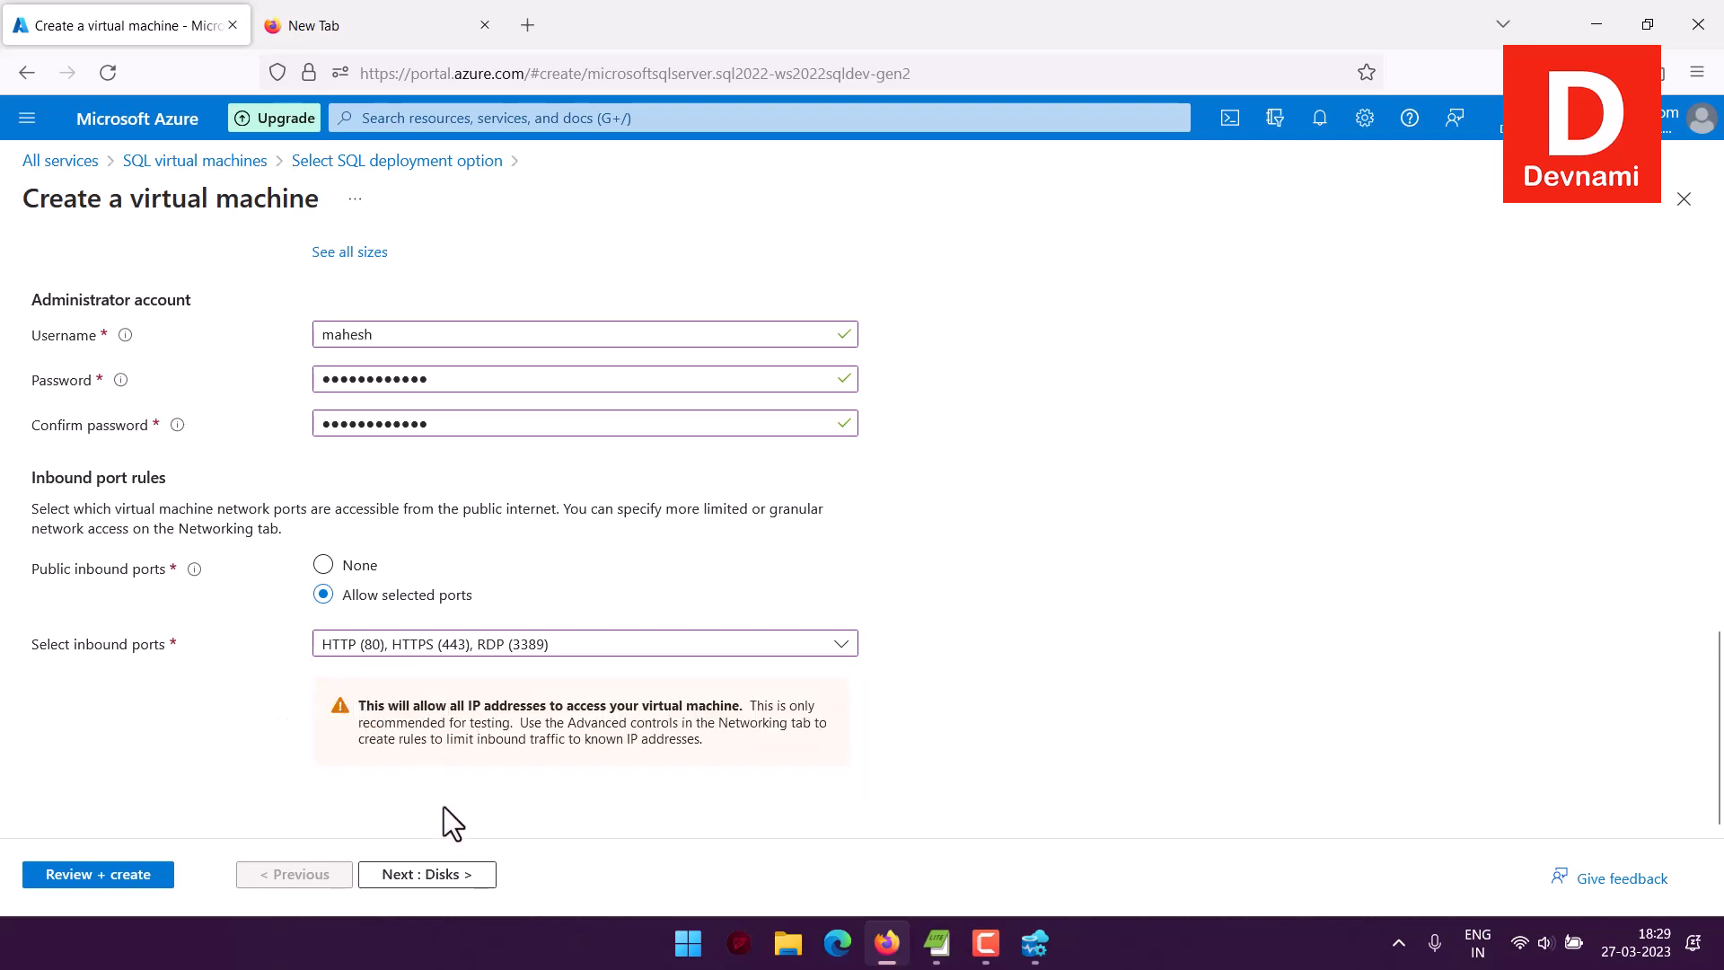
Set the OS disk type to Standard HDD (locally-redundant storage) and check the key management choices, keeping Platform-managed key.
{"action": "left_click", "coordinate": [444, 878]}
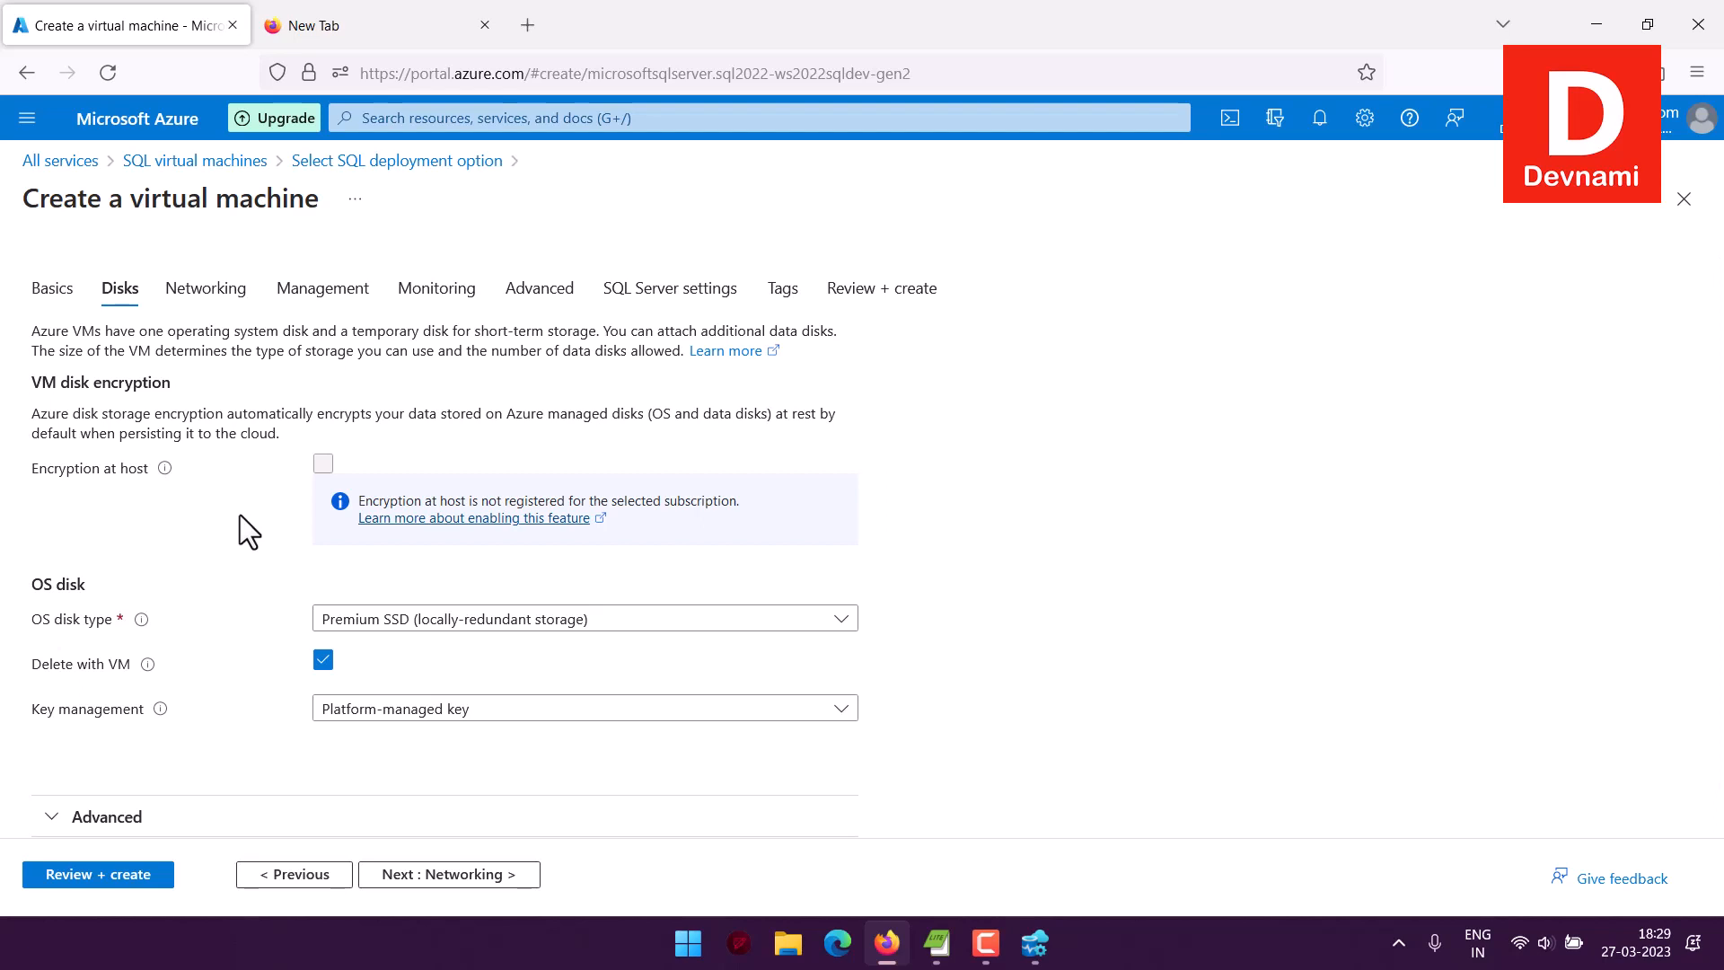
{"action": "left_click", "coordinate": [391, 620]}
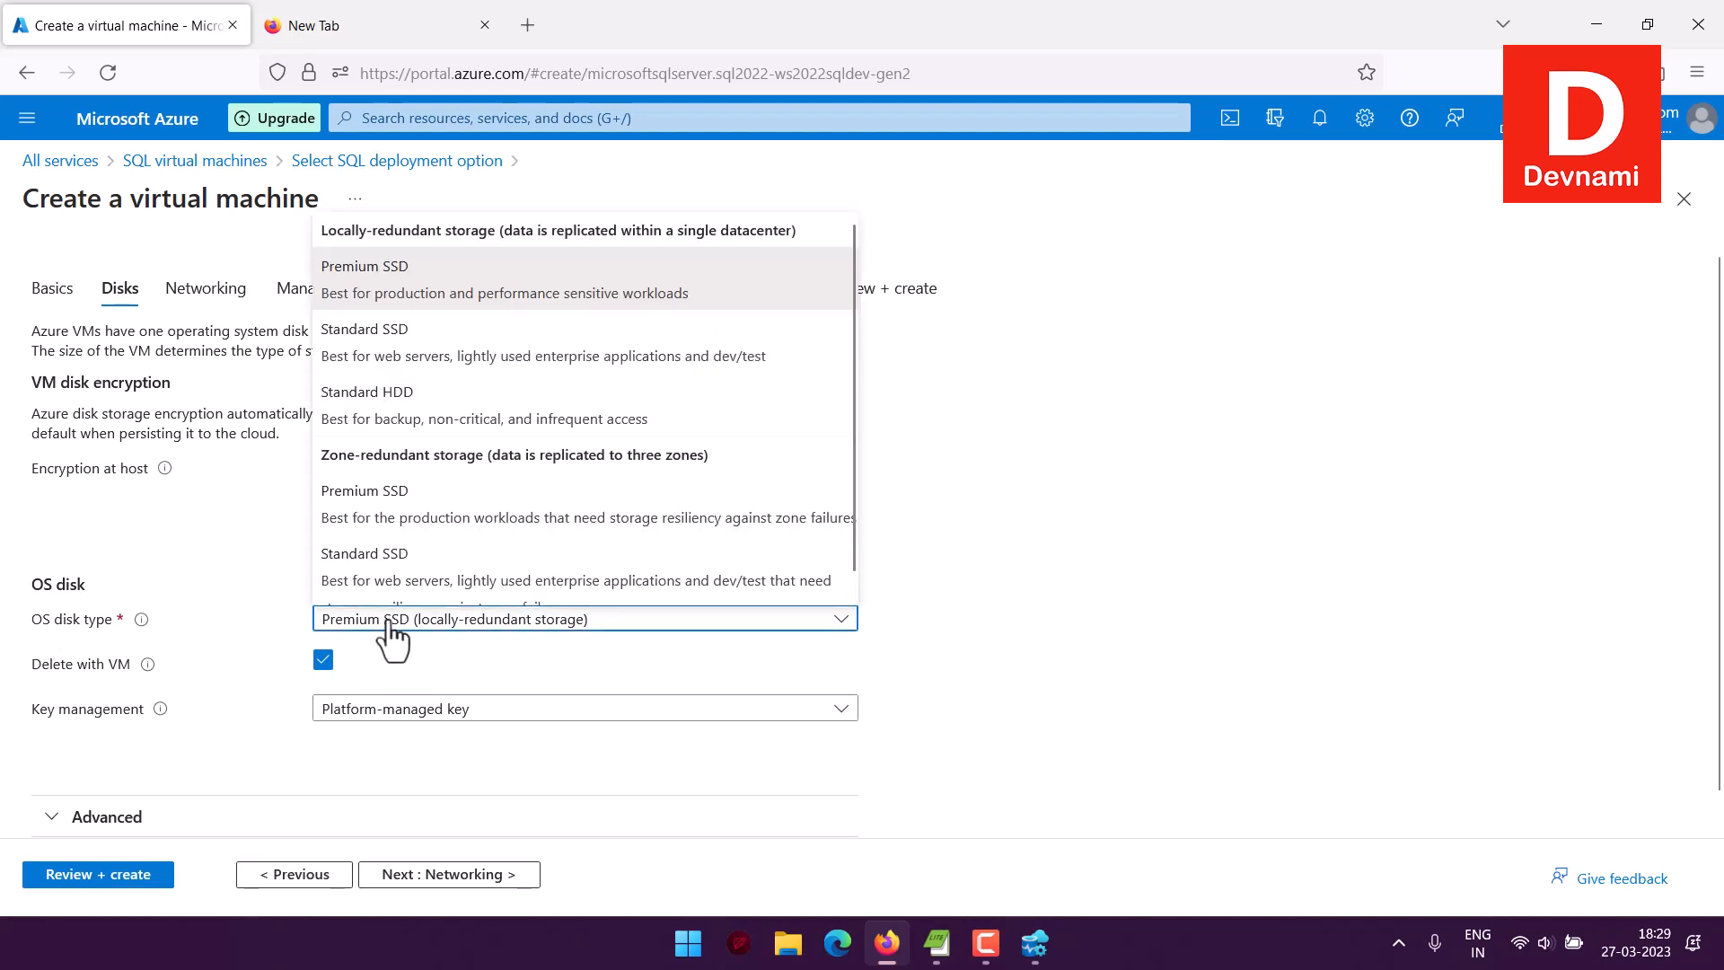
{"action": "left_click", "coordinate": [410, 405]}
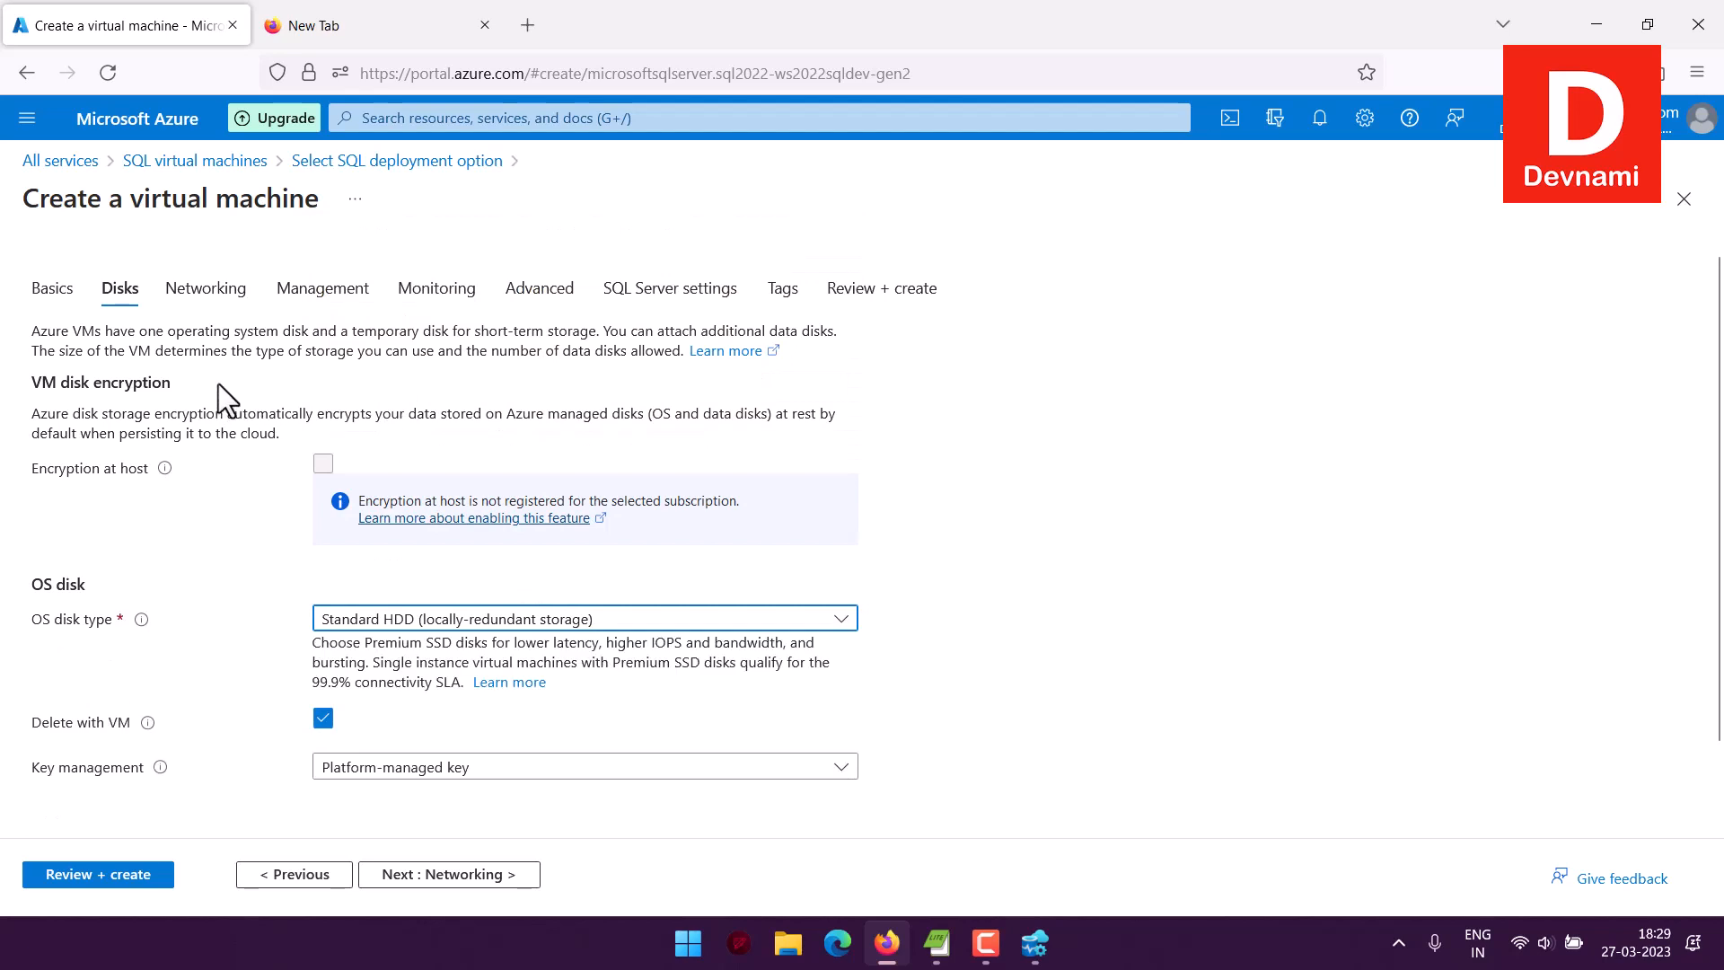
{"action": "scroll", "coordinate": [205, 558], "scroll_direction": "down", "scroll_amount": 2}
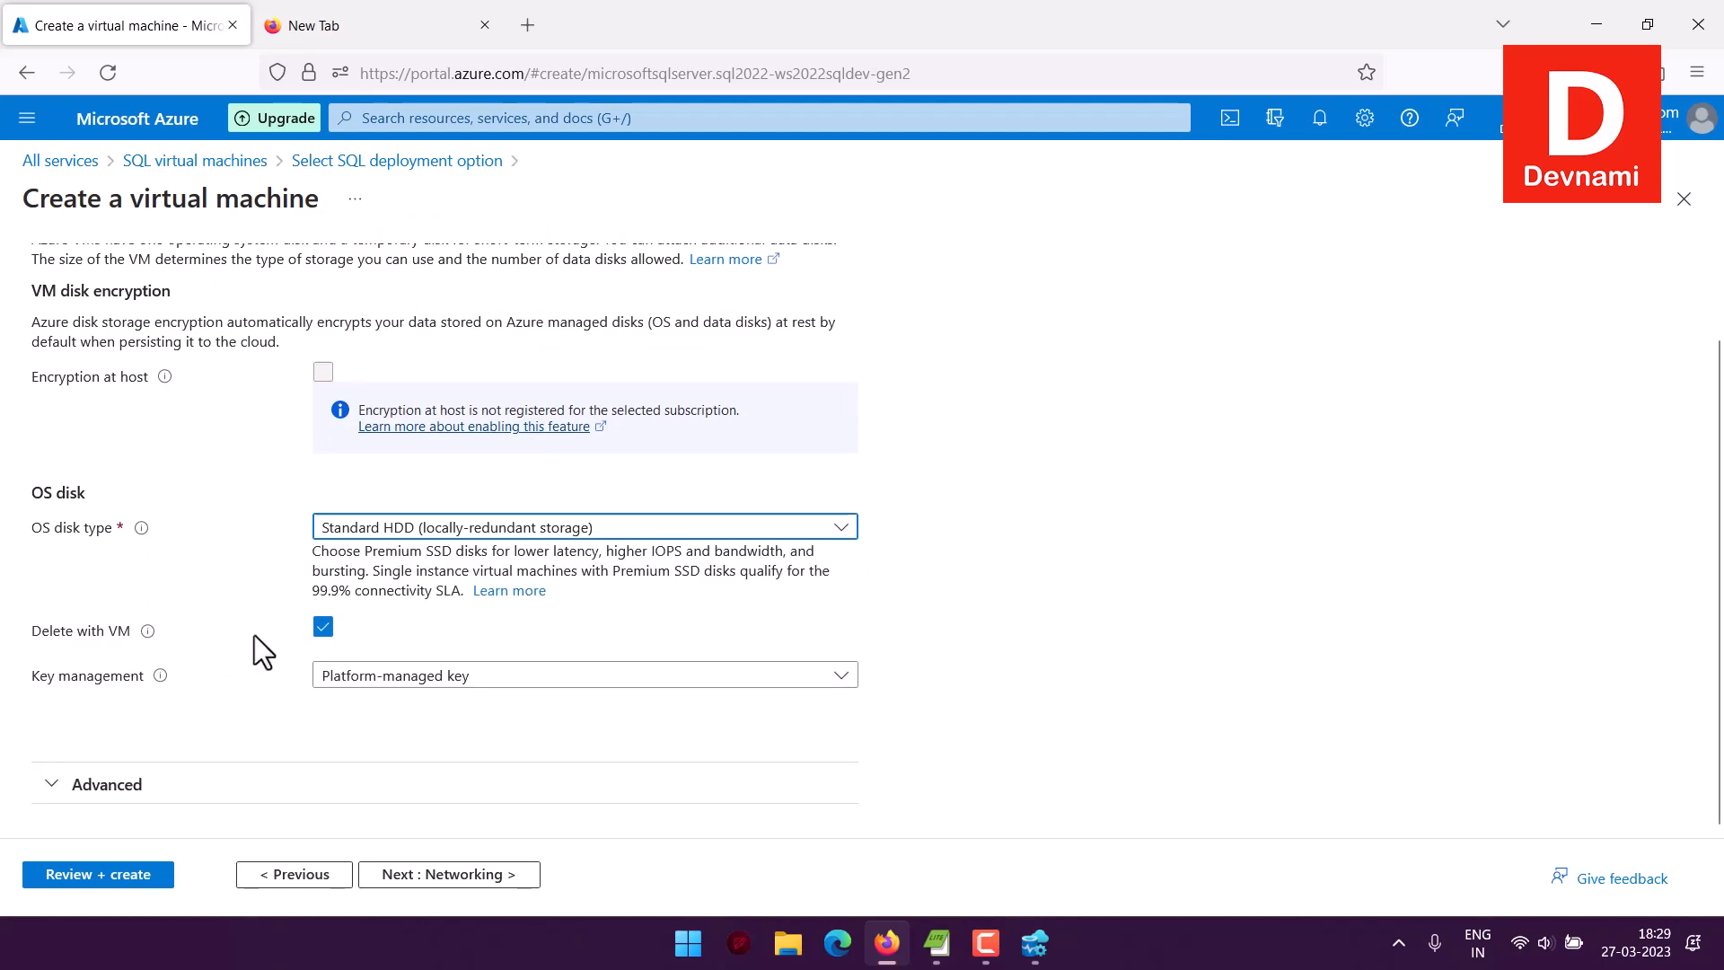
{"action": "left_click", "coordinate": [392, 679]}
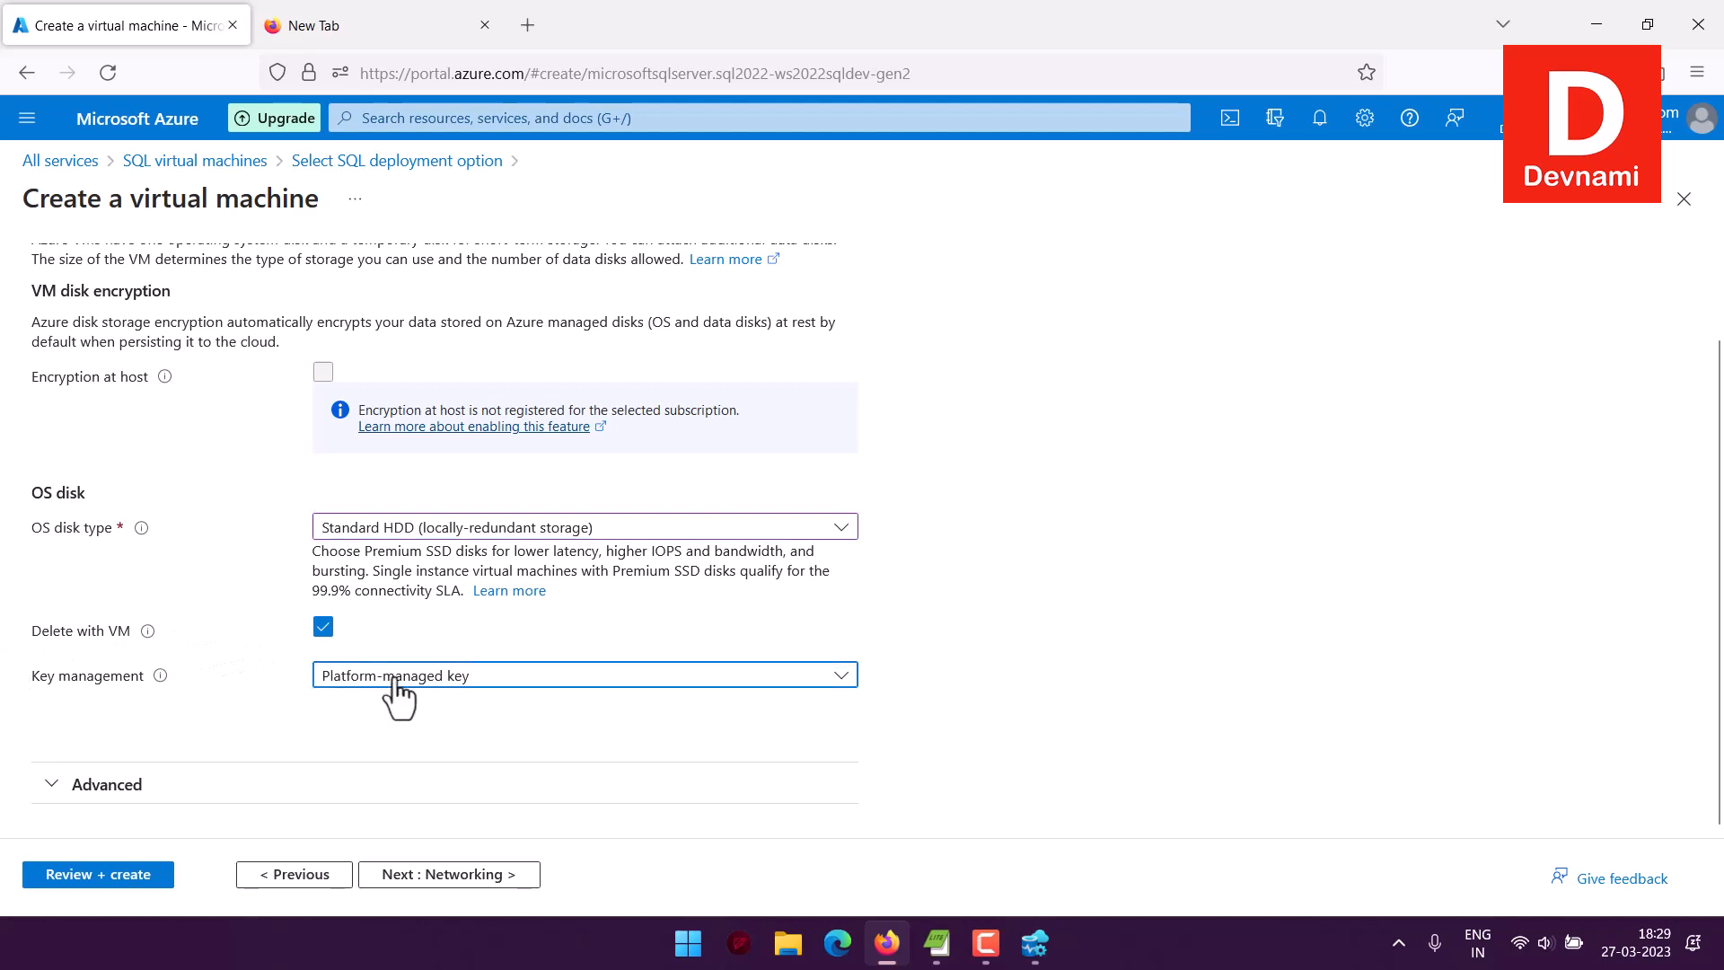
{"action": "left_click", "coordinate": [395, 682]}
Review the virtual machine's networking settings, including the network interface, inbound ports, public IP and NIC deletion, and load balancing.
{"action": "left_click", "coordinate": [485, 874]}
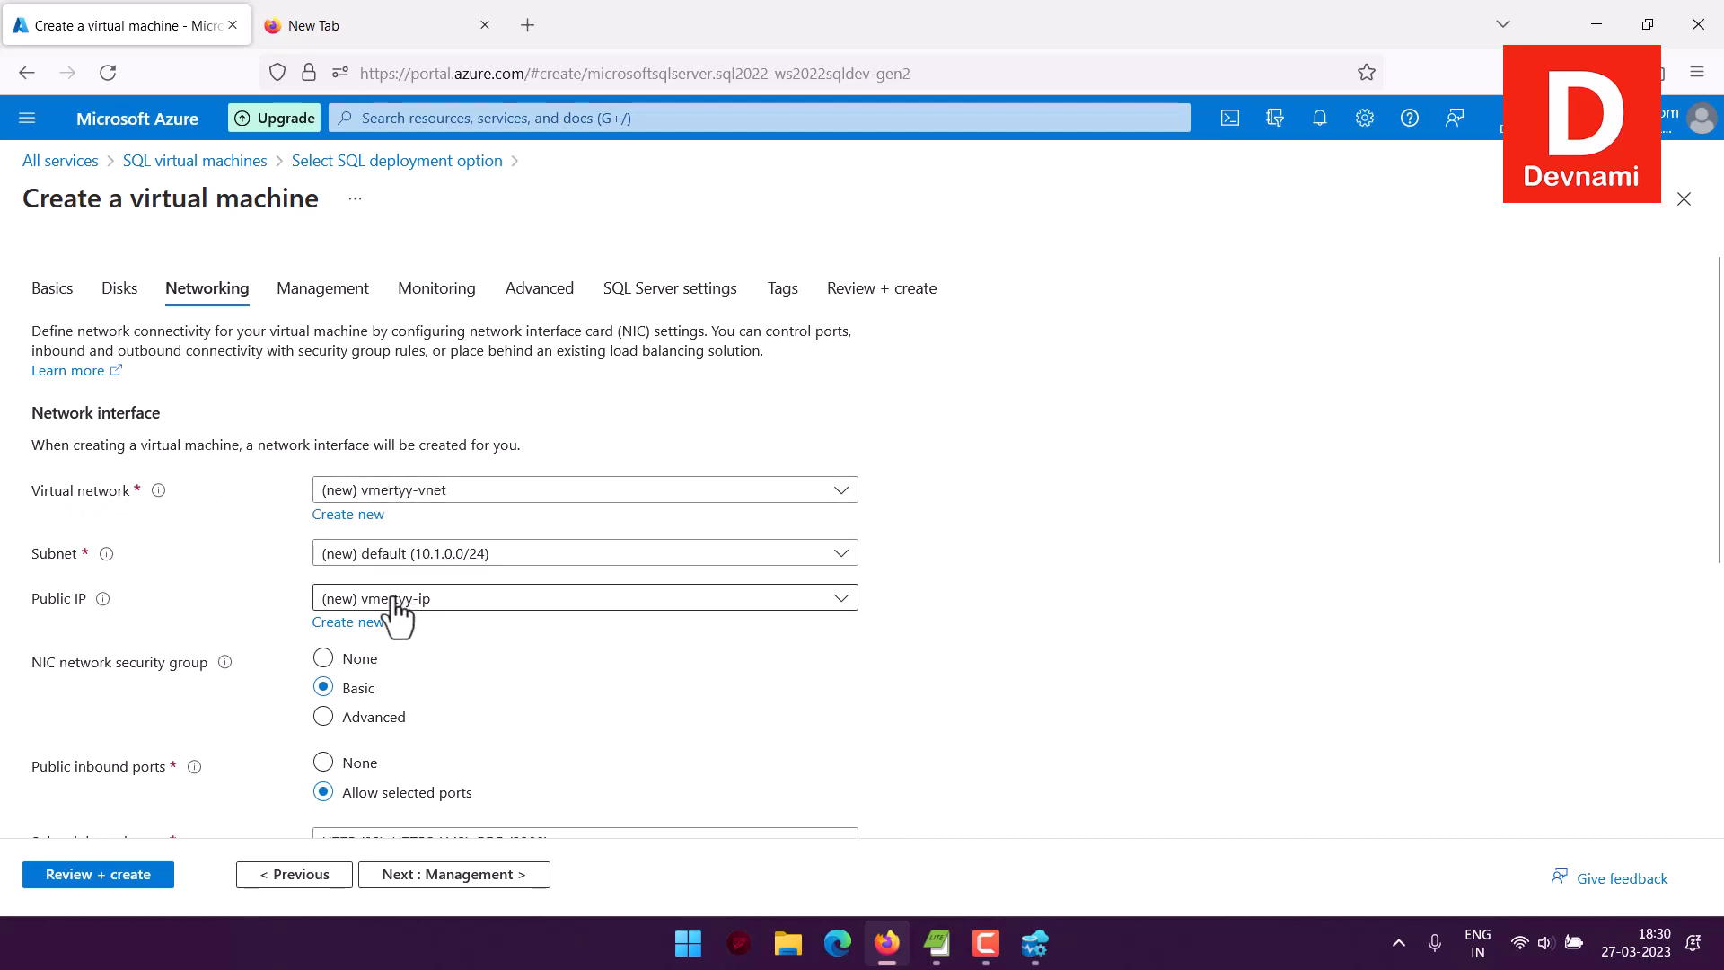
{"action": "scroll", "coordinate": [269, 557], "scroll_direction": "down", "scroll_amount": 2}
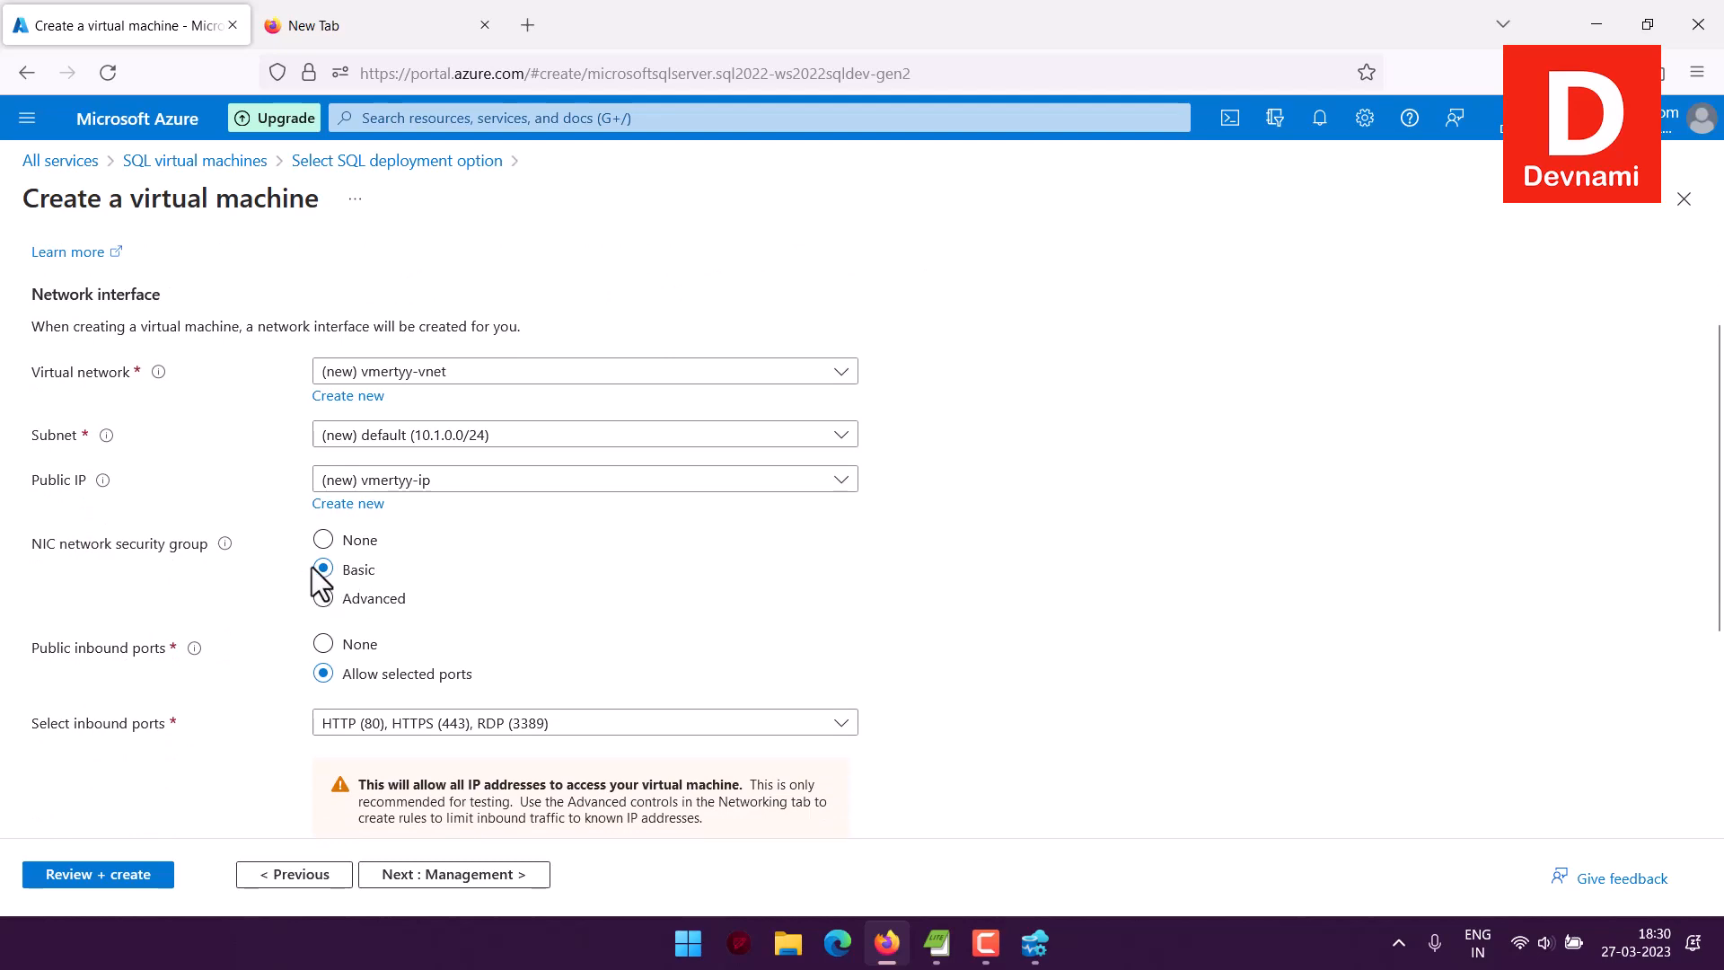
{"action": "scroll", "coordinate": [242, 633], "scroll_direction": "down", "scroll_amount": 4}
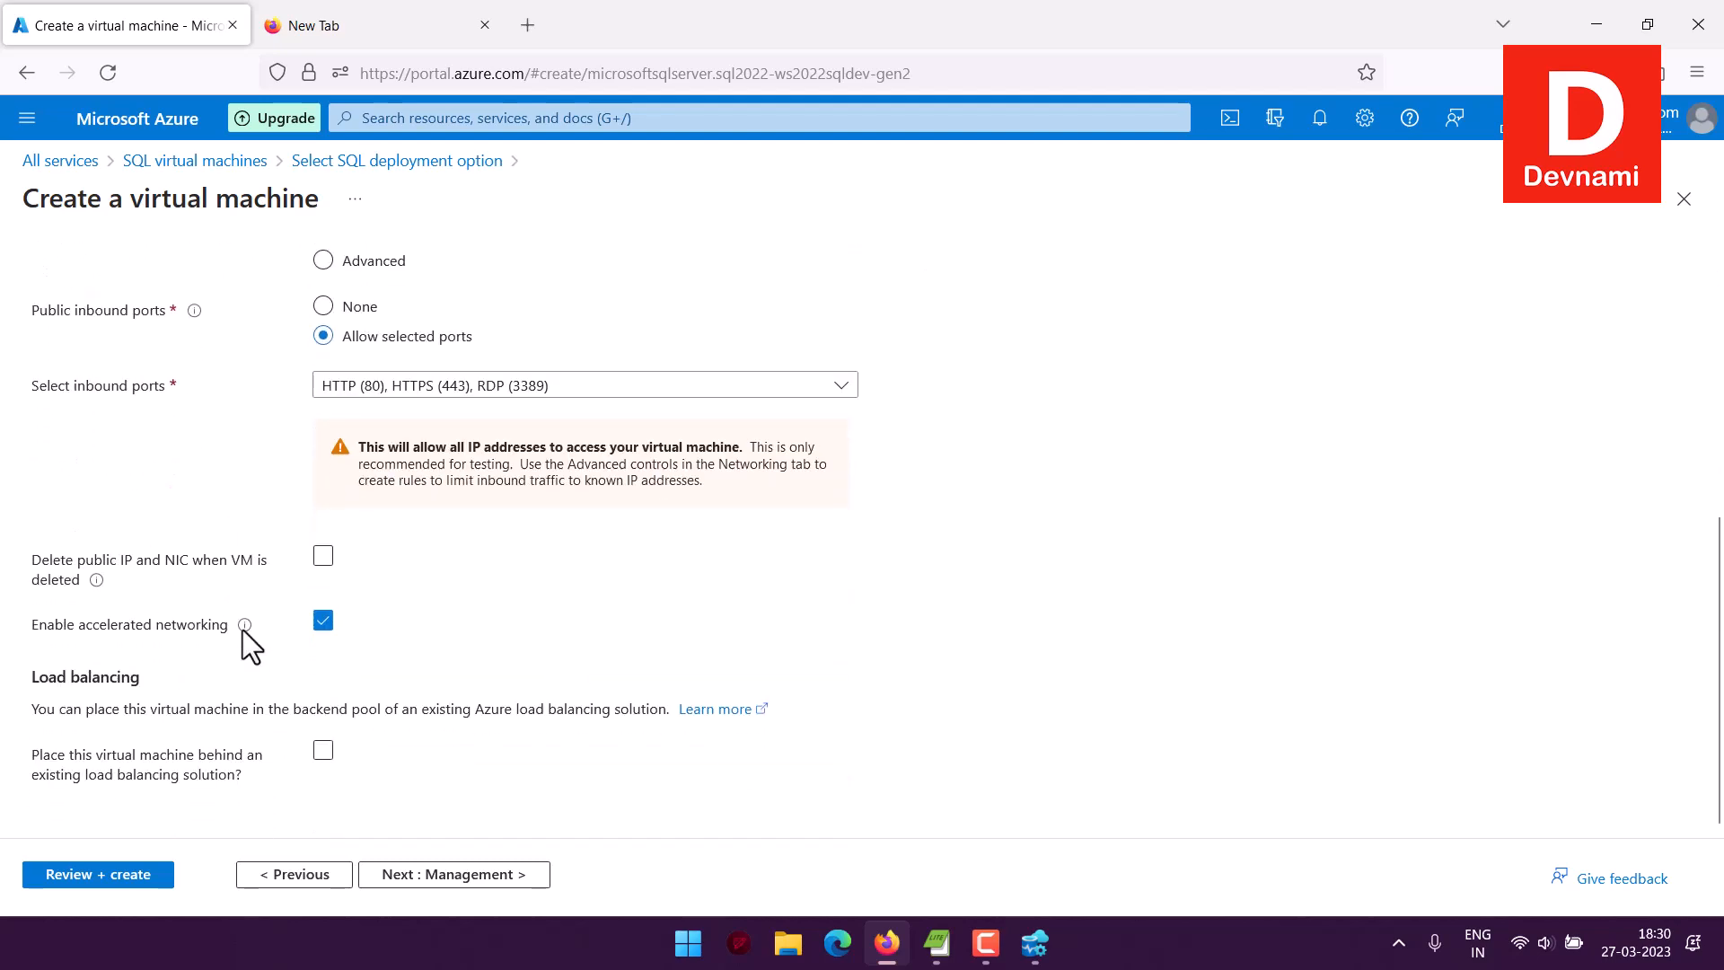
{"action": "left_click", "coordinate": [323, 555]}
{"action": "left_click", "coordinate": [325, 753]}
Review the management options for managed identity, Azure AD login, auto-shutdown, disaster recovery and guest OS updates.
{"action": "left_click", "coordinate": [476, 876]}
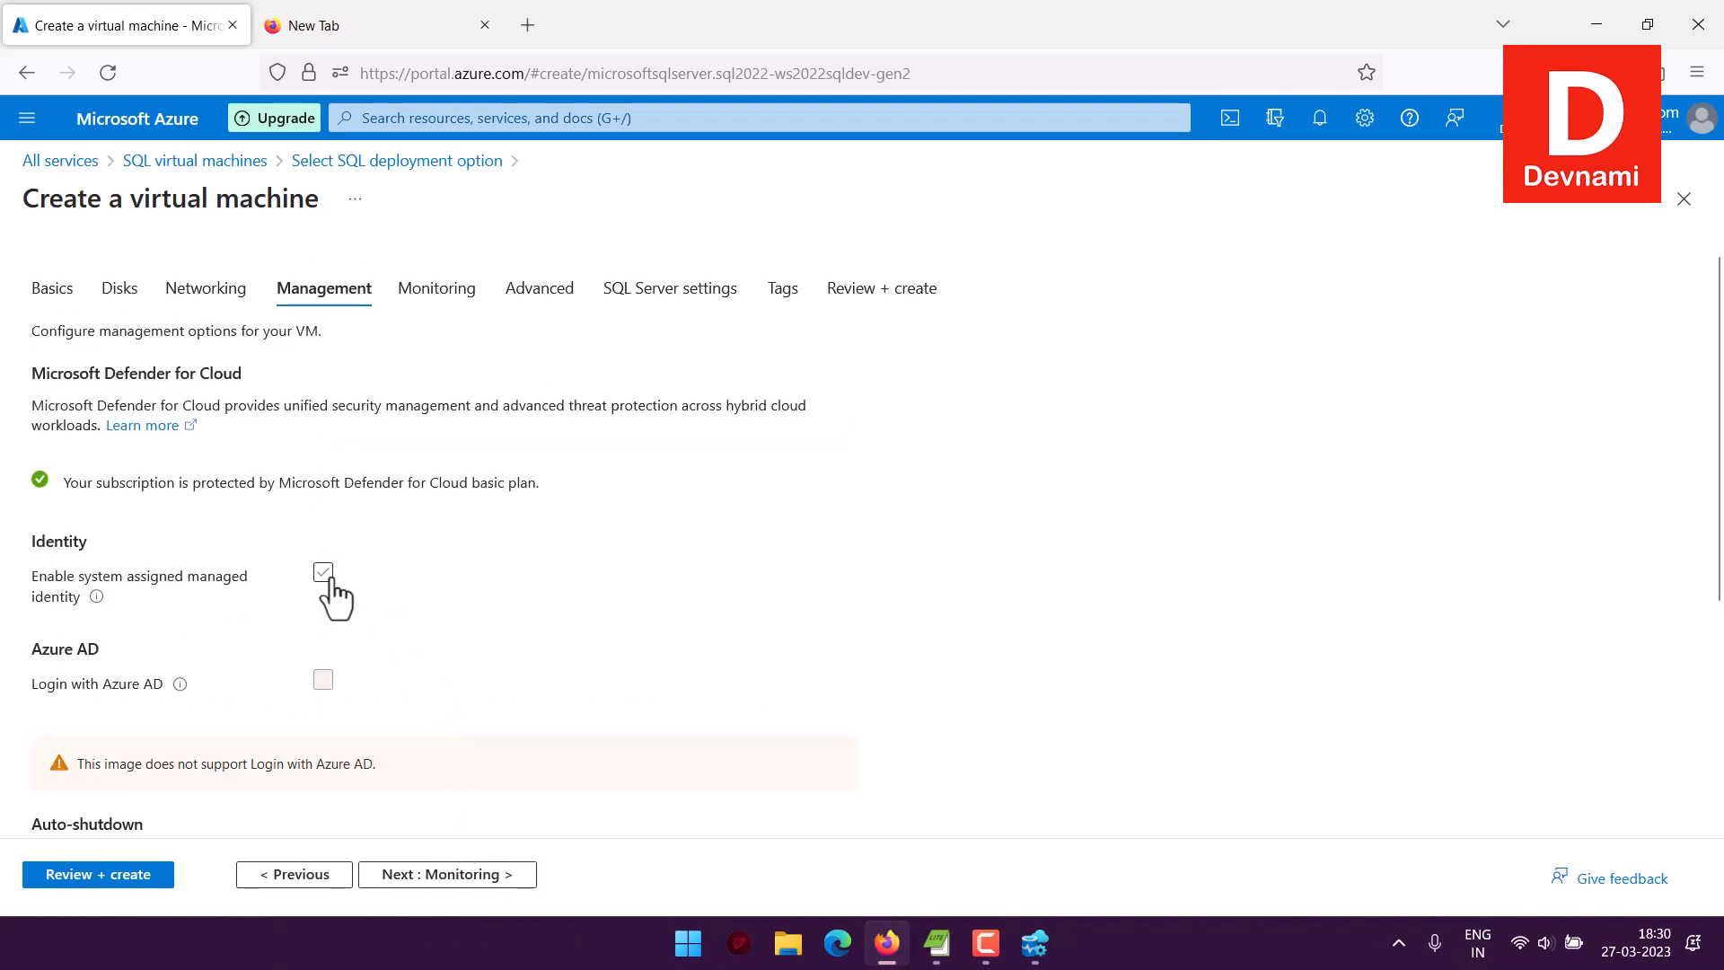
{"action": "scroll", "coordinate": [498, 539], "scroll_direction": "down", "scroll_amount": 1}
{"action": "scroll", "coordinate": [497, 538], "scroll_direction": "down", "scroll_amount": 3}
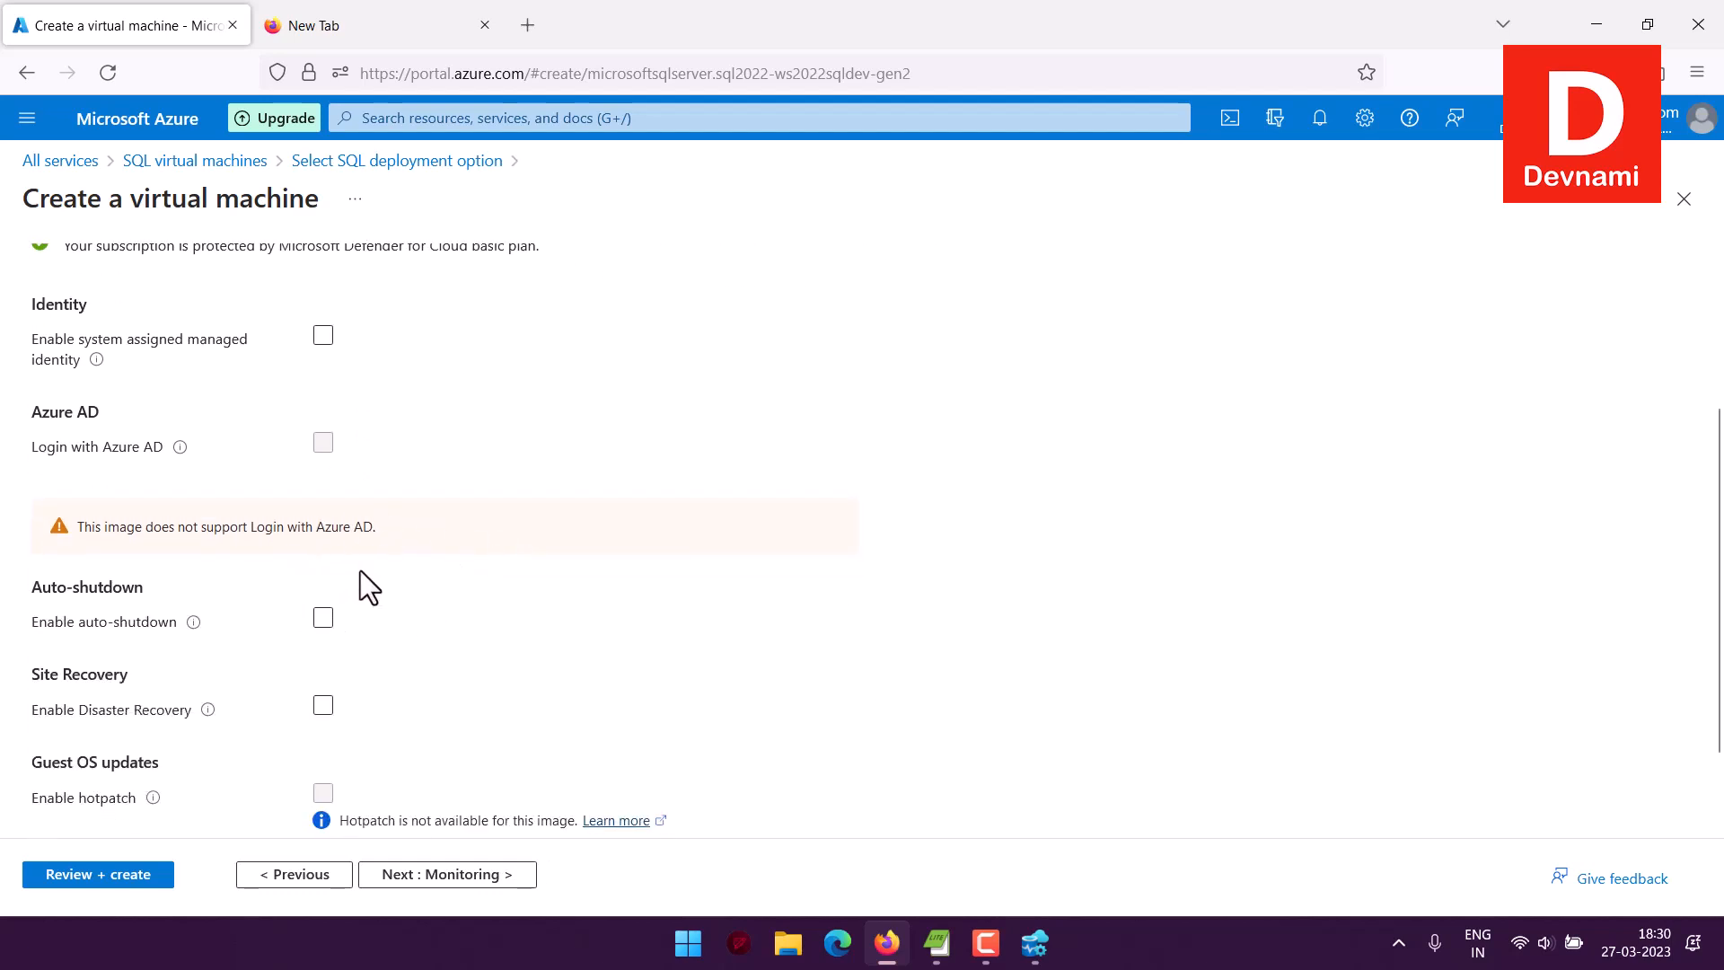
{"action": "mouse_move", "coordinate": [99, 413]}
{"action": "left_mouse_down"}
{"action": "mouse_move", "coordinate": [2, 413]}
{"action": "mouse_move", "coordinate": [124, 413]}
{"action": "left_mouse_up"}
{"action": "left_click", "coordinate": [126, 414]}
{"action": "scroll", "coordinate": [494, 458], "scroll_direction": "down", "scroll_amount": 2}
{"action": "left_click_drag", "start_coordinate": [43, 477], "coordinate": [153, 477]}
{"action": "left_click", "coordinate": [169, 473]}
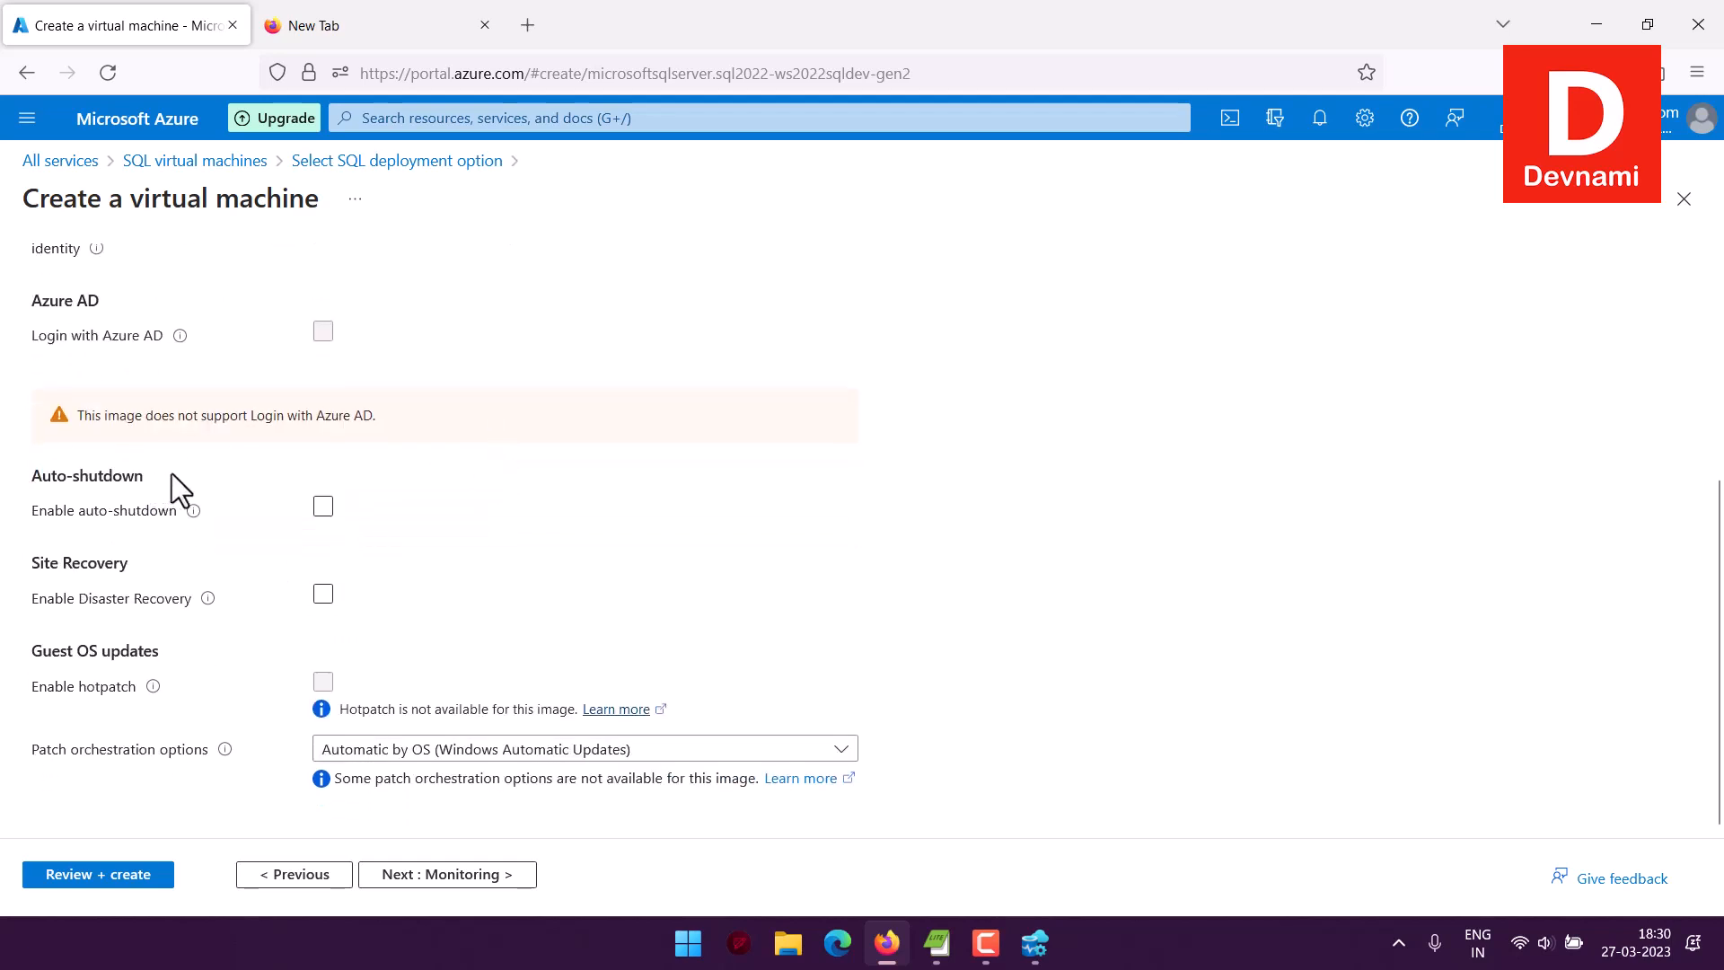
{"action": "left_click", "coordinate": [325, 509]}
{"action": "mouse_move", "coordinate": [148, 566]}
{"action": "left_mouse_down"}
{"action": "mouse_move", "coordinate": [35, 565]}
{"action": "mouse_move", "coordinate": [143, 564]}
{"action": "left_mouse_up"}
{"action": "left_click", "coordinate": [143, 563]}
{"action": "left_click_drag", "start_coordinate": [60, 650], "coordinate": [152, 648]}
{"action": "left_click", "coordinate": [153, 646]}
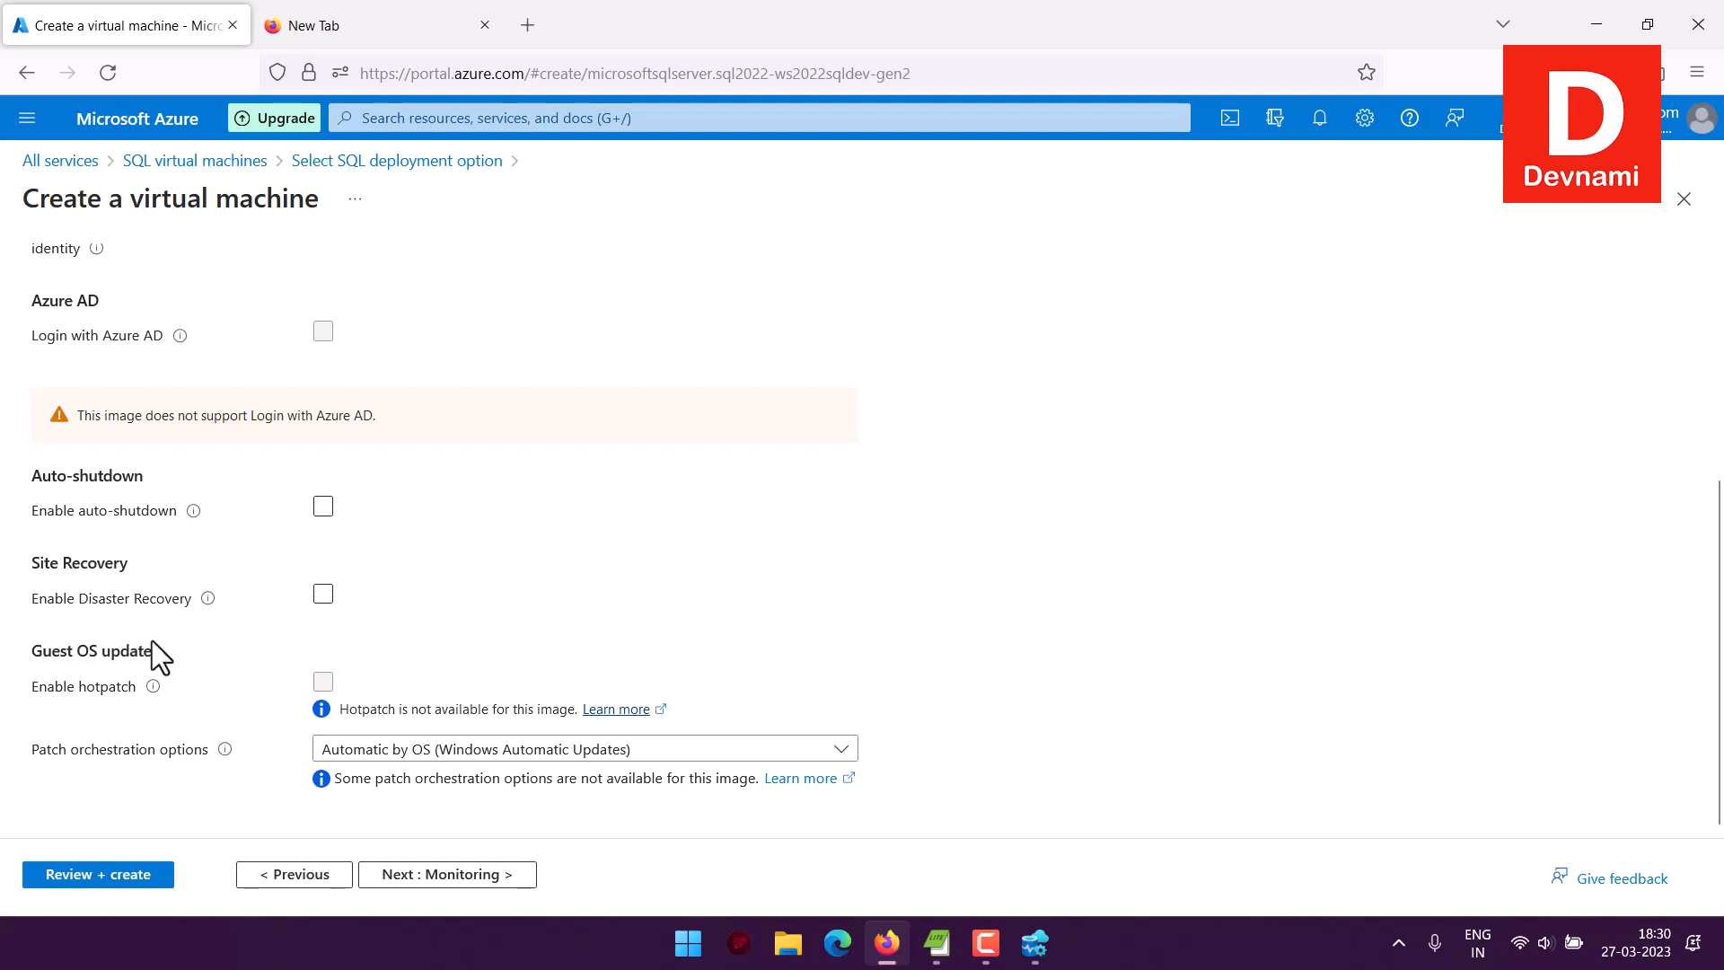
Set the patch orchestration option to Manual updates and continue to the monitoring settings.
{"action": "left_click", "coordinate": [473, 753]}
{"action": "left_click", "coordinate": [377, 639]}
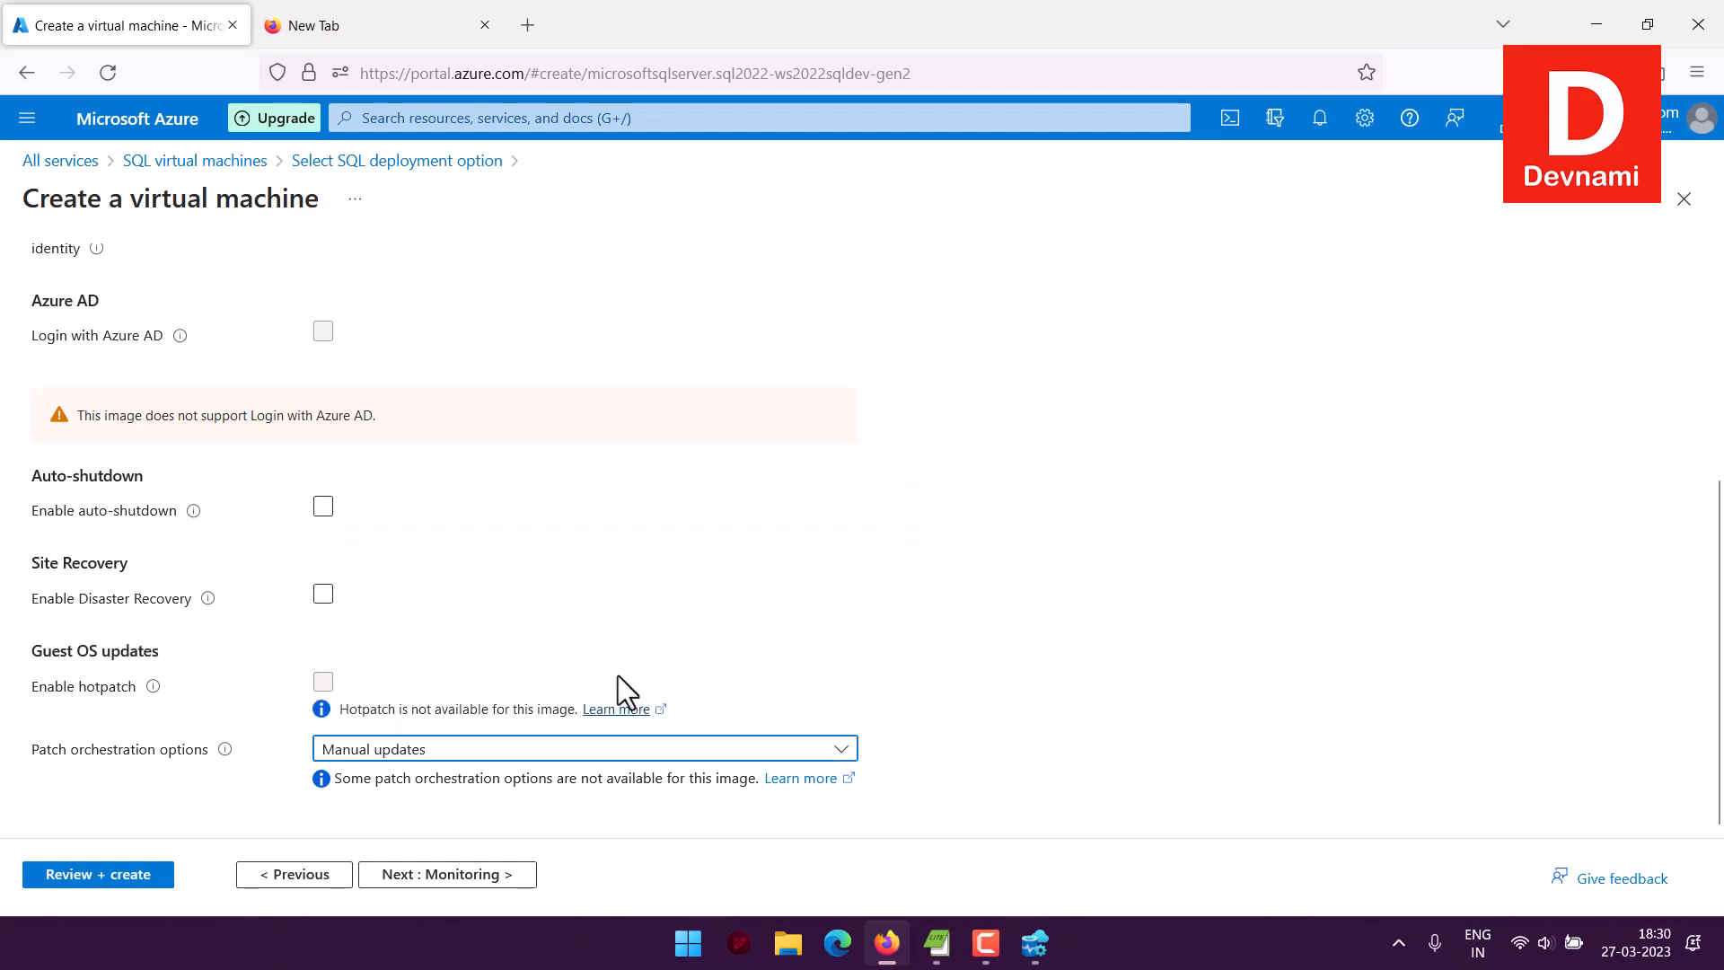
{"action": "scroll", "coordinate": [580, 678], "scroll_direction": "up", "scroll_amount": 5}
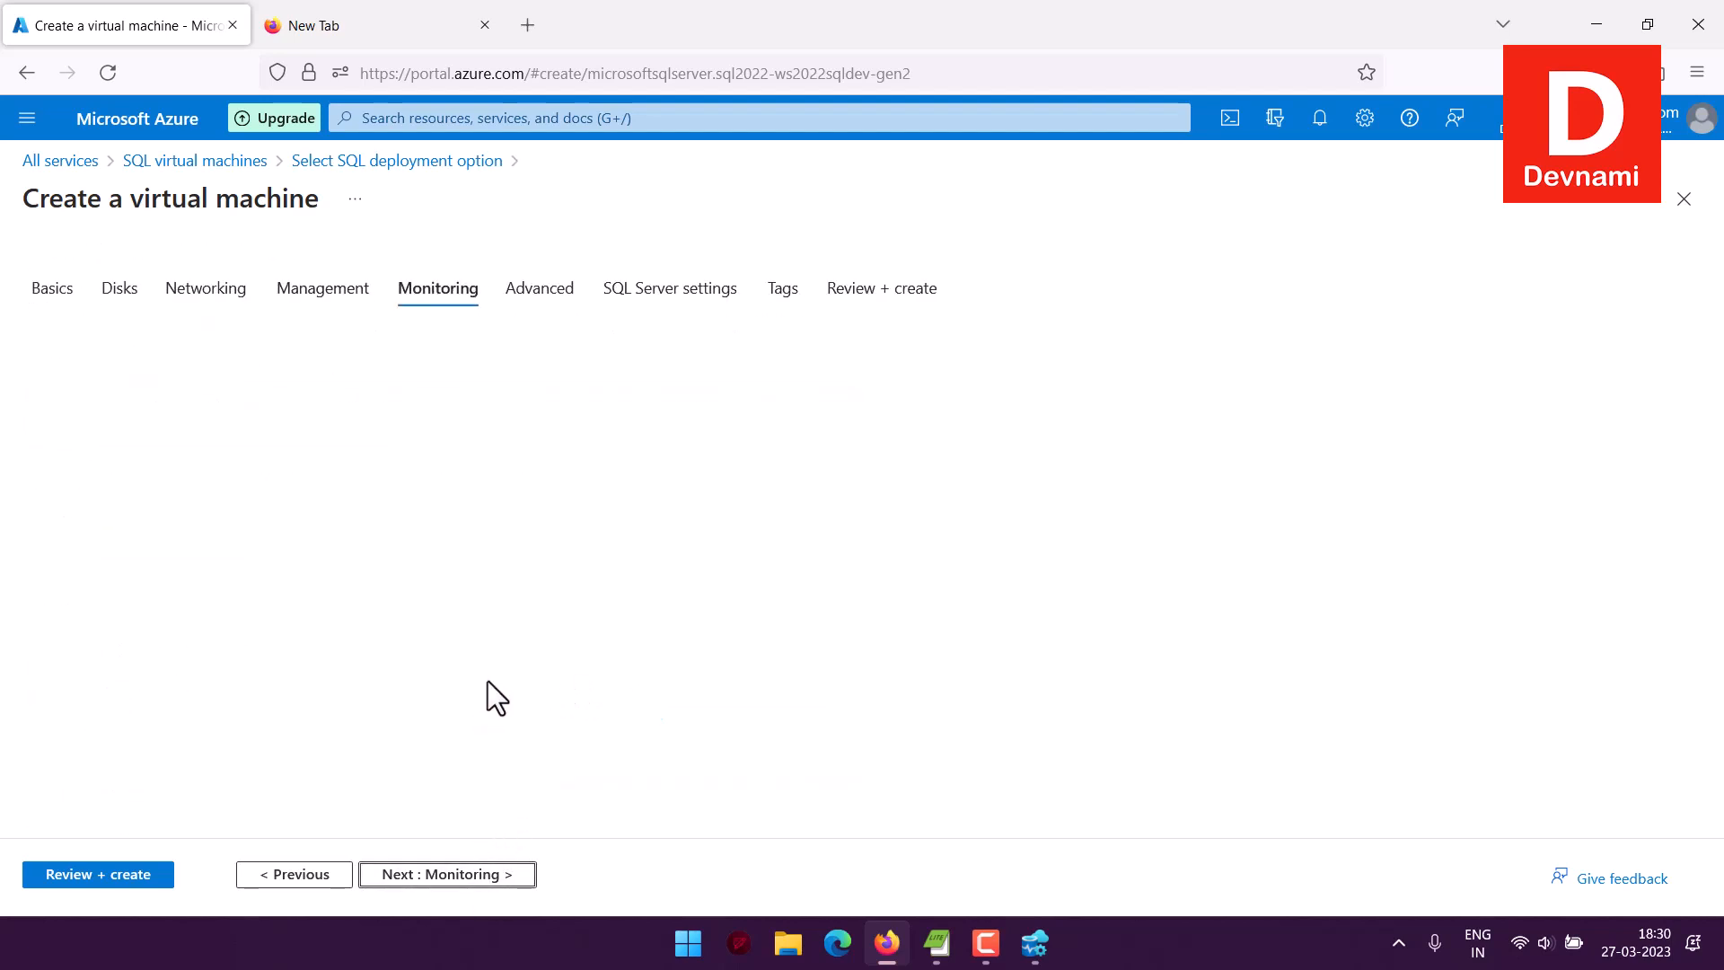
Review the monitoring options for recommended alert rules, boot diagnostics and OS guest diagnostics.
{"action": "left_click", "coordinate": [323, 405]}
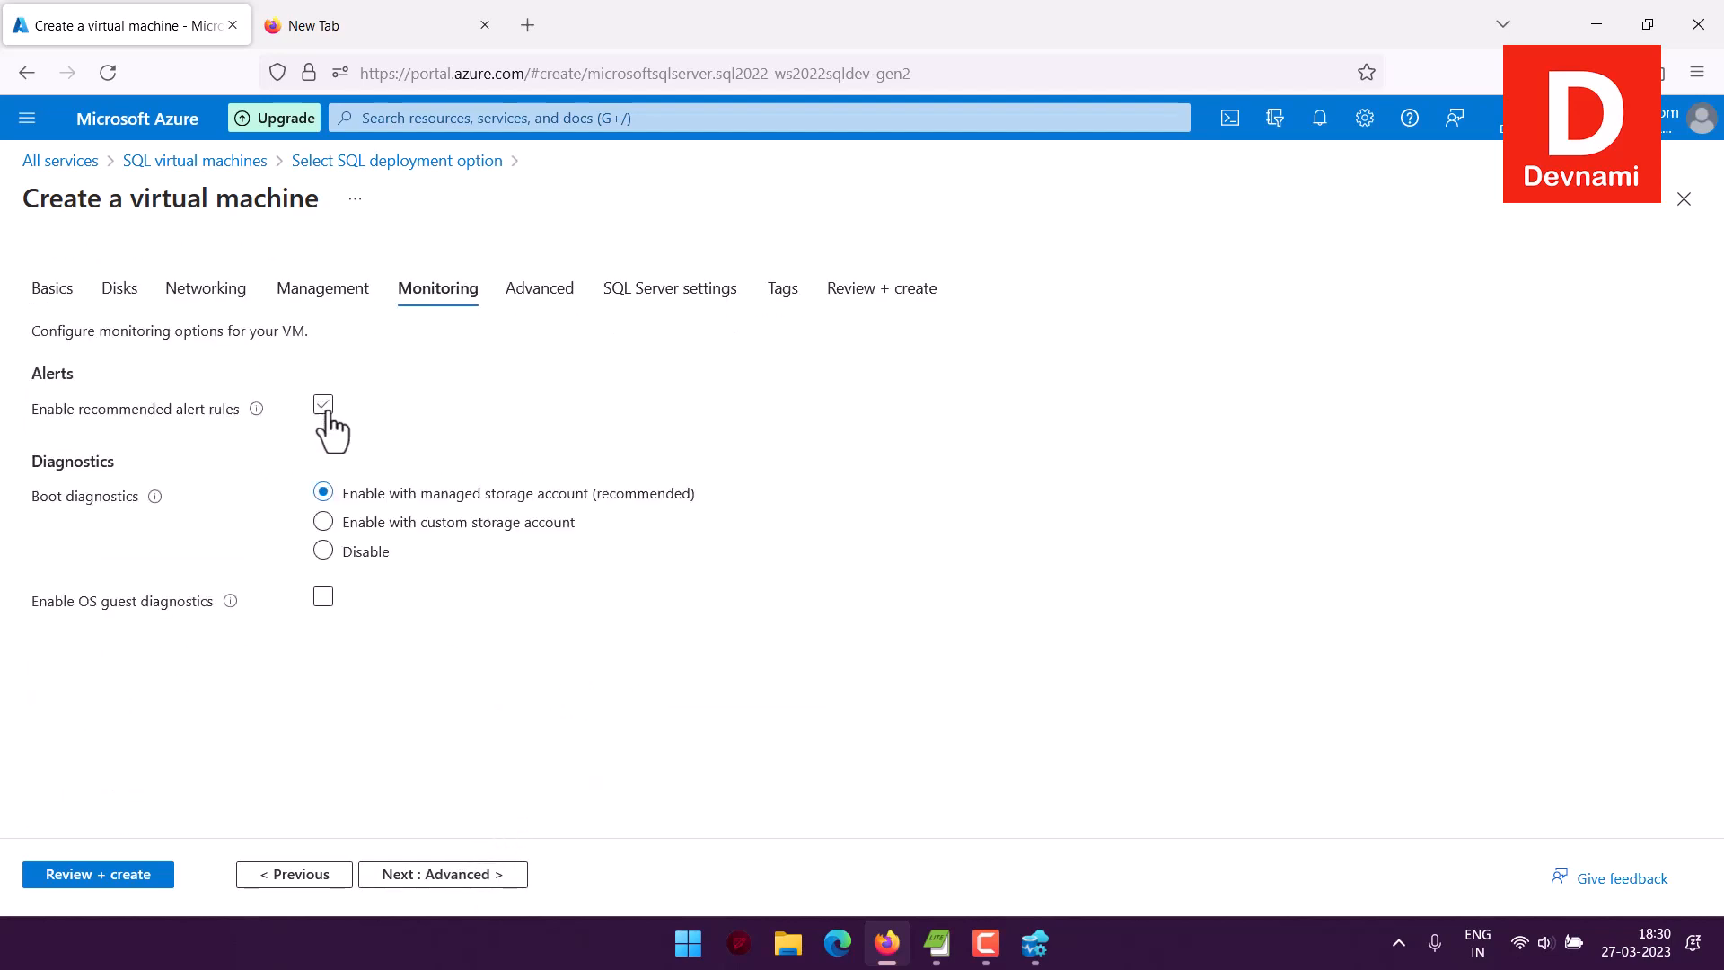
{"action": "left_click", "coordinate": [325, 409]}
{"action": "left_click", "coordinate": [324, 596]}
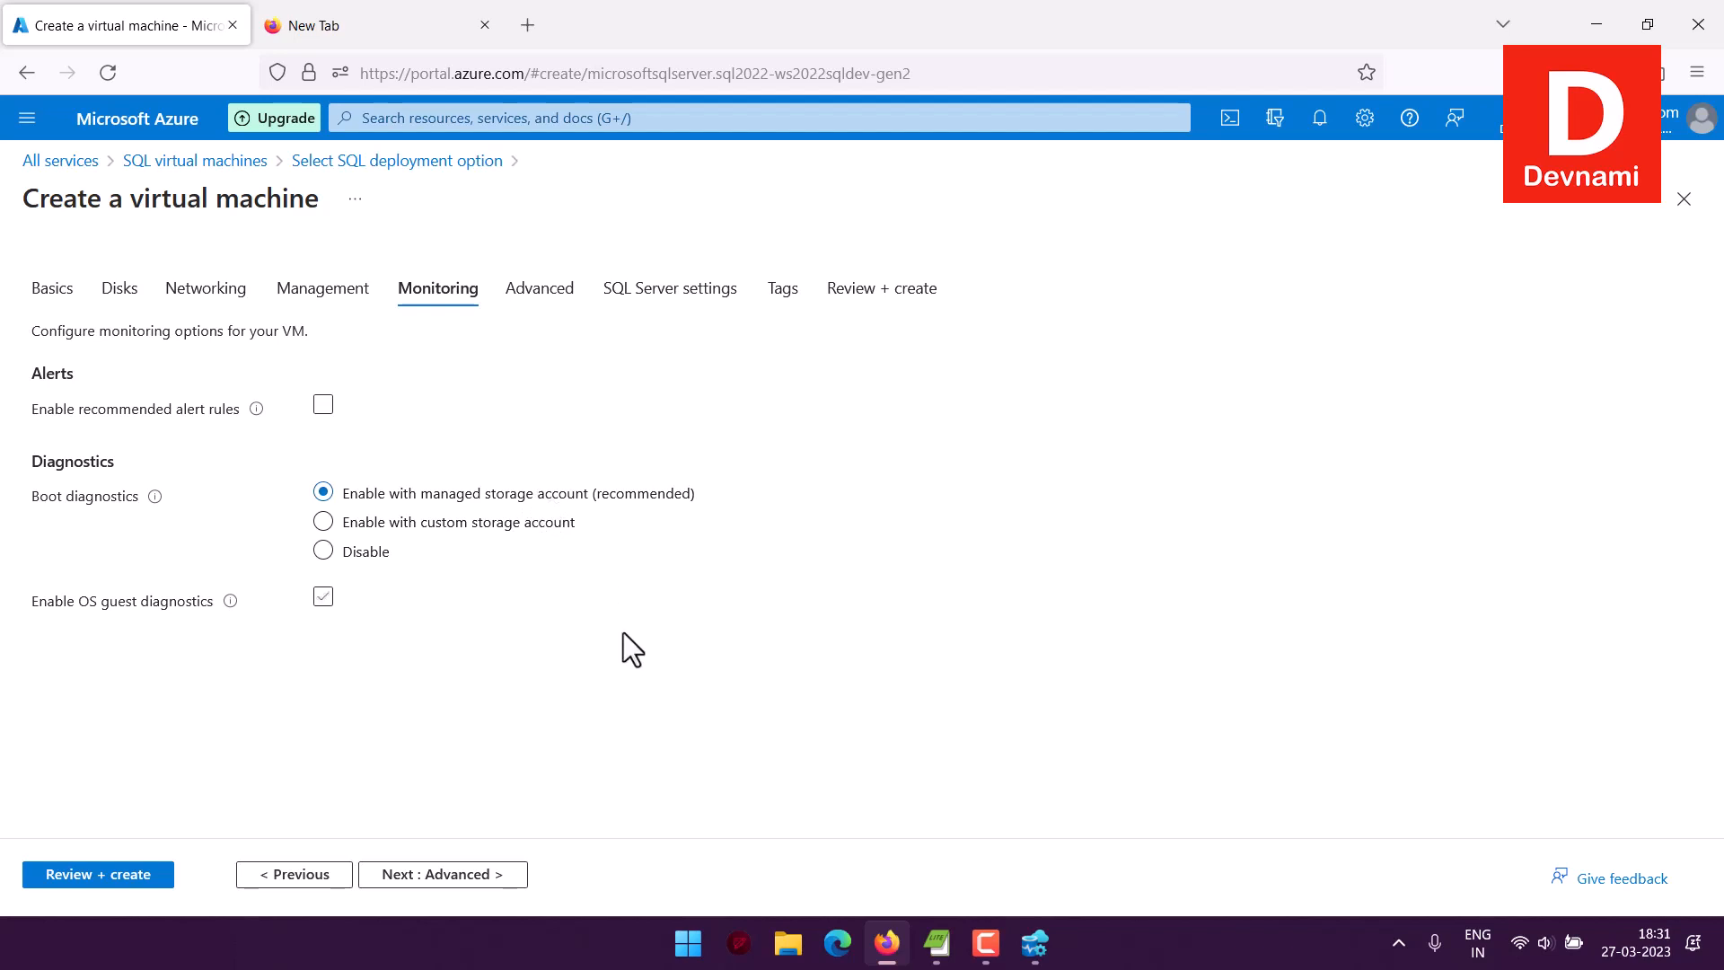
Review the advanced settings for extensions, VM applications, custom data, user data and NVMe performance.
{"action": "left_click", "coordinate": [473, 874]}
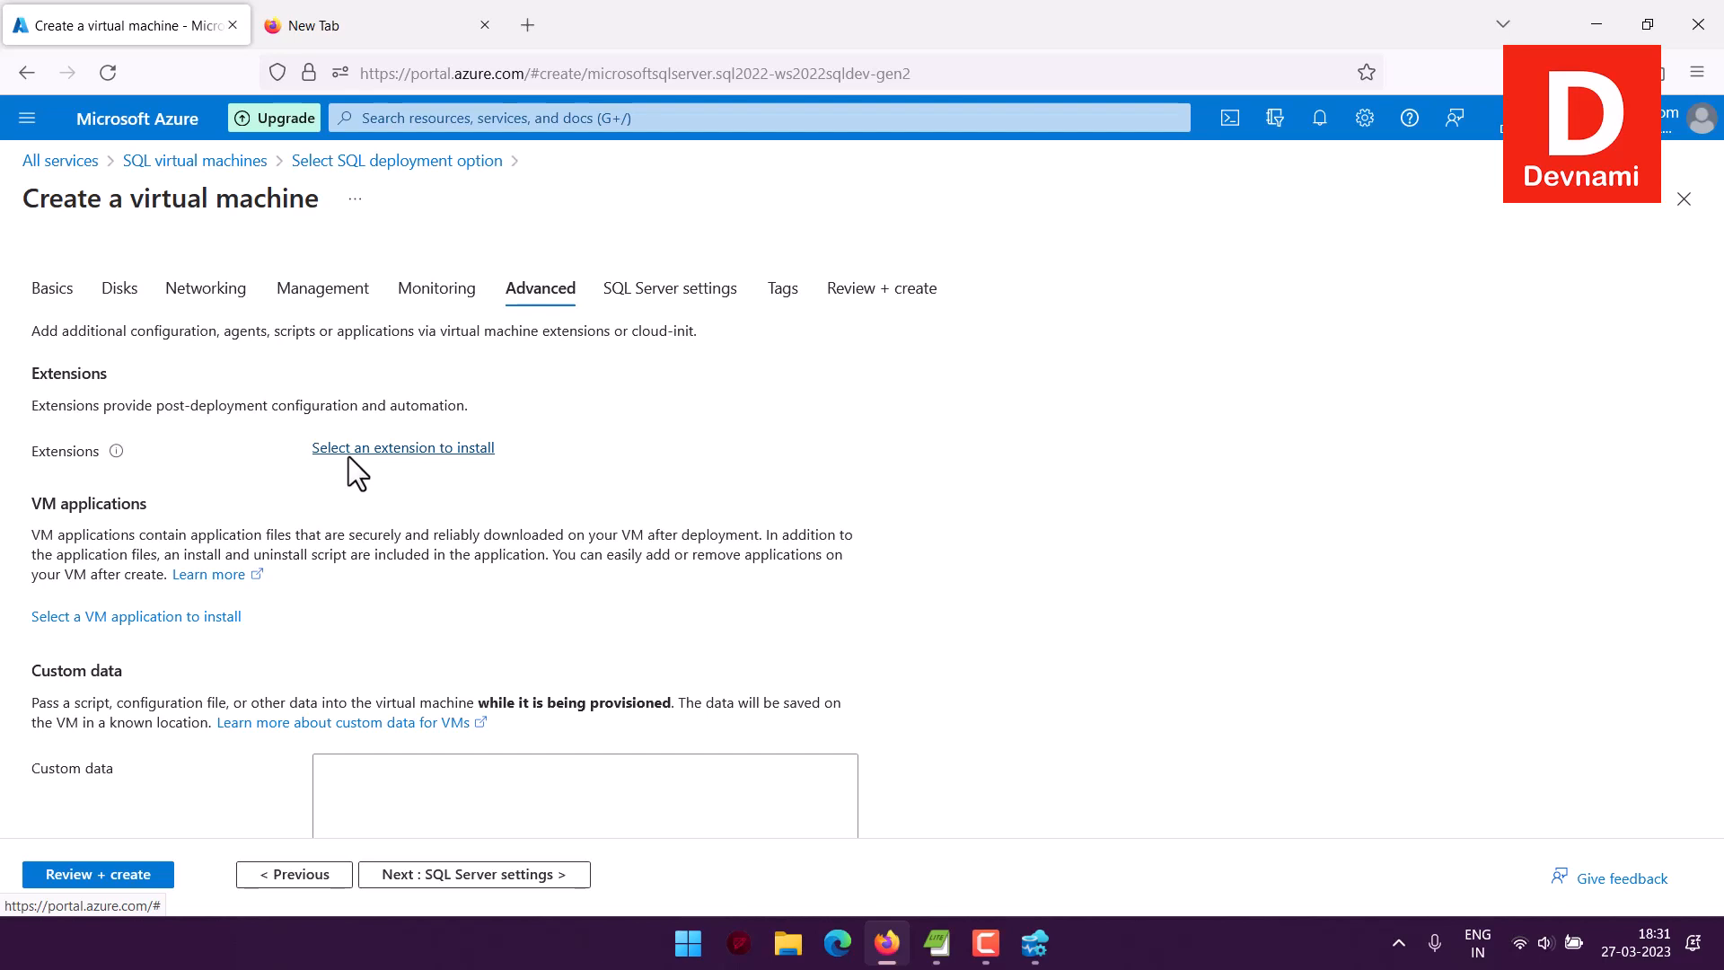
{"action": "scroll", "coordinate": [349, 456], "scroll_direction": "down", "scroll_amount": 3}
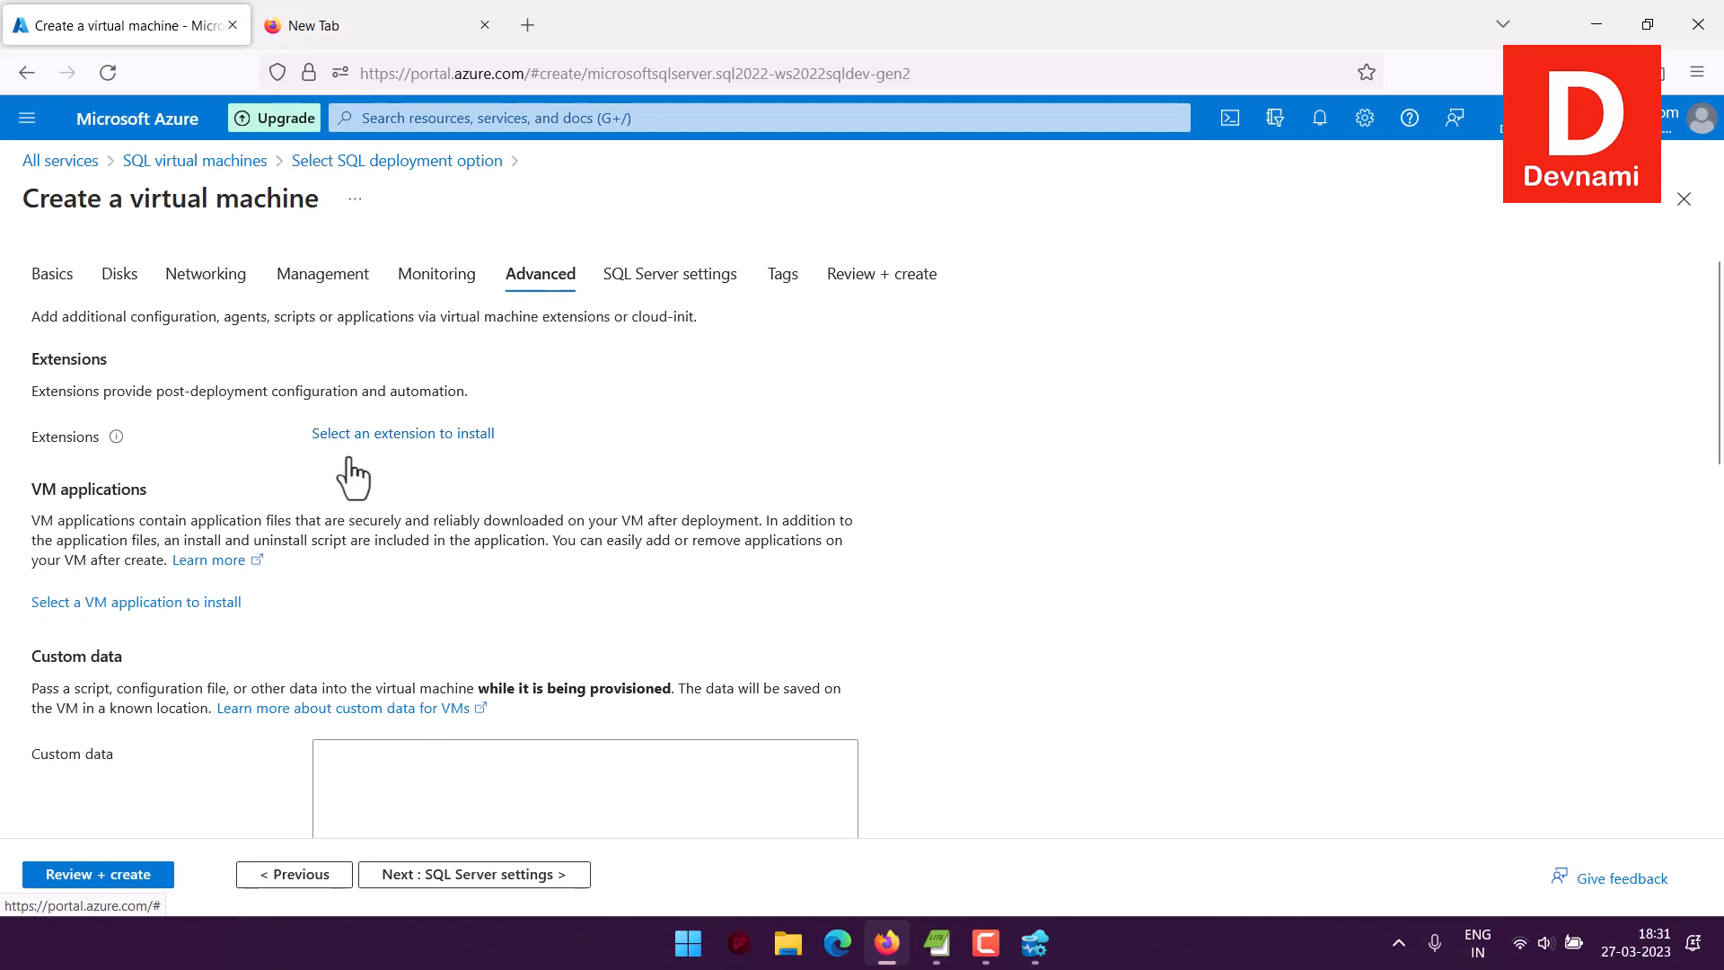
{"action": "left_click", "coordinate": [396, 549]}
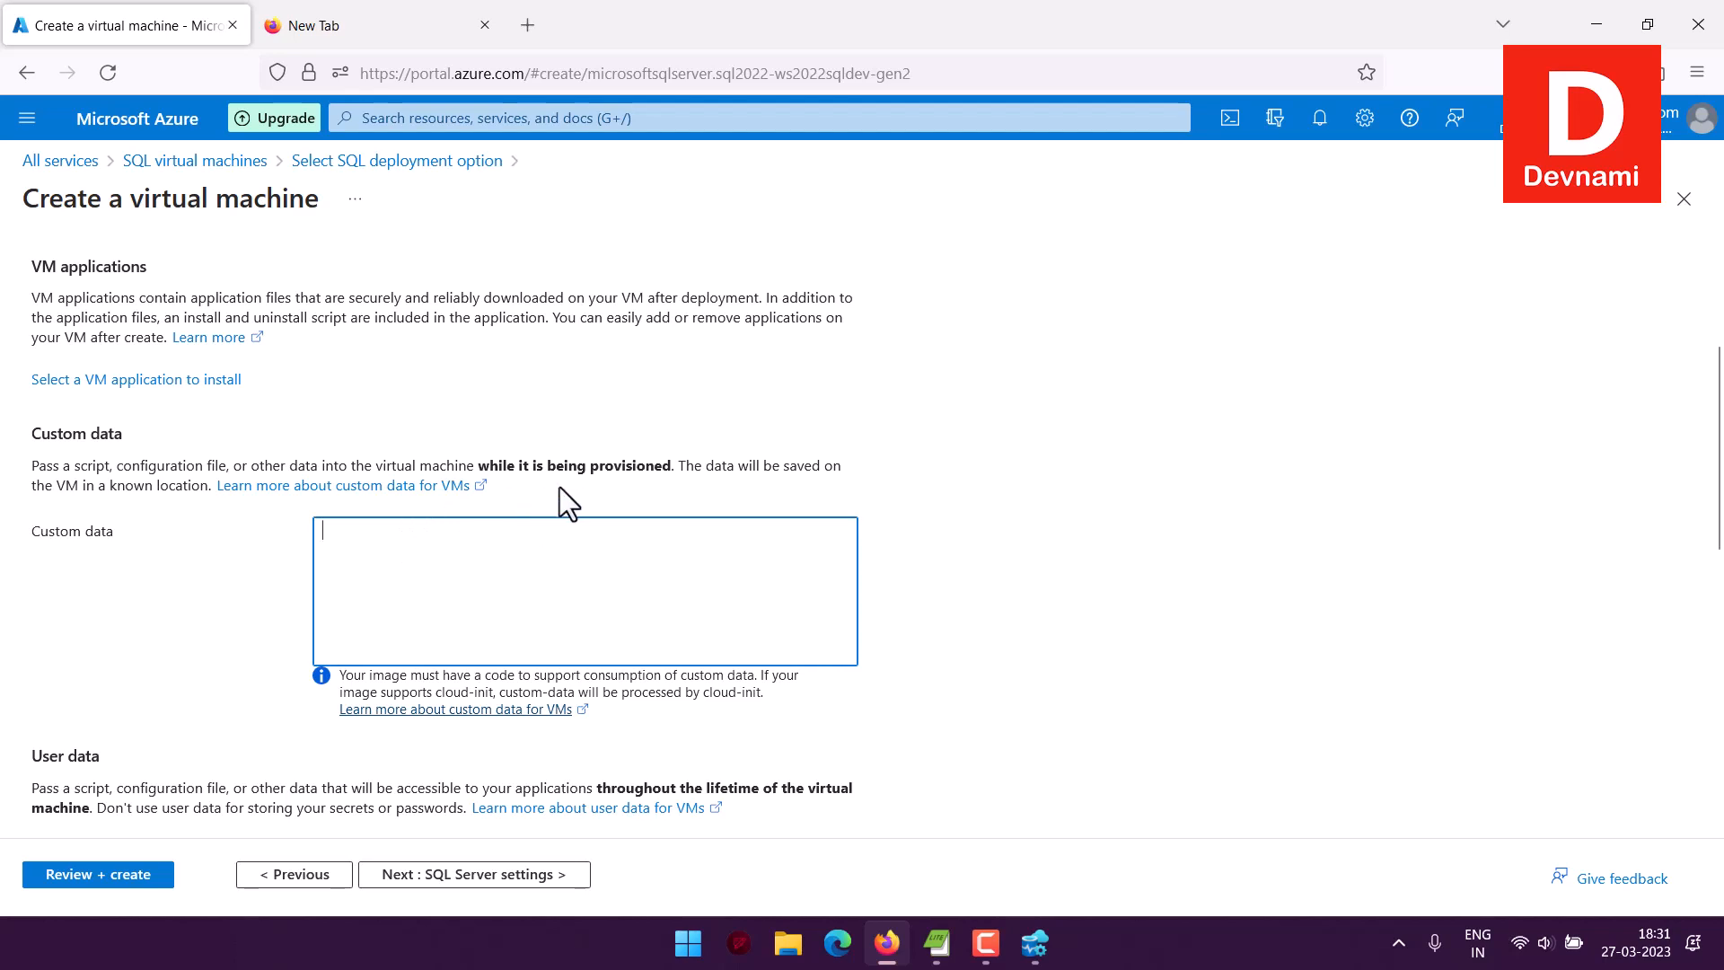
{"action": "scroll", "coordinate": [559, 487], "scroll_direction": "down", "scroll_amount": 4}
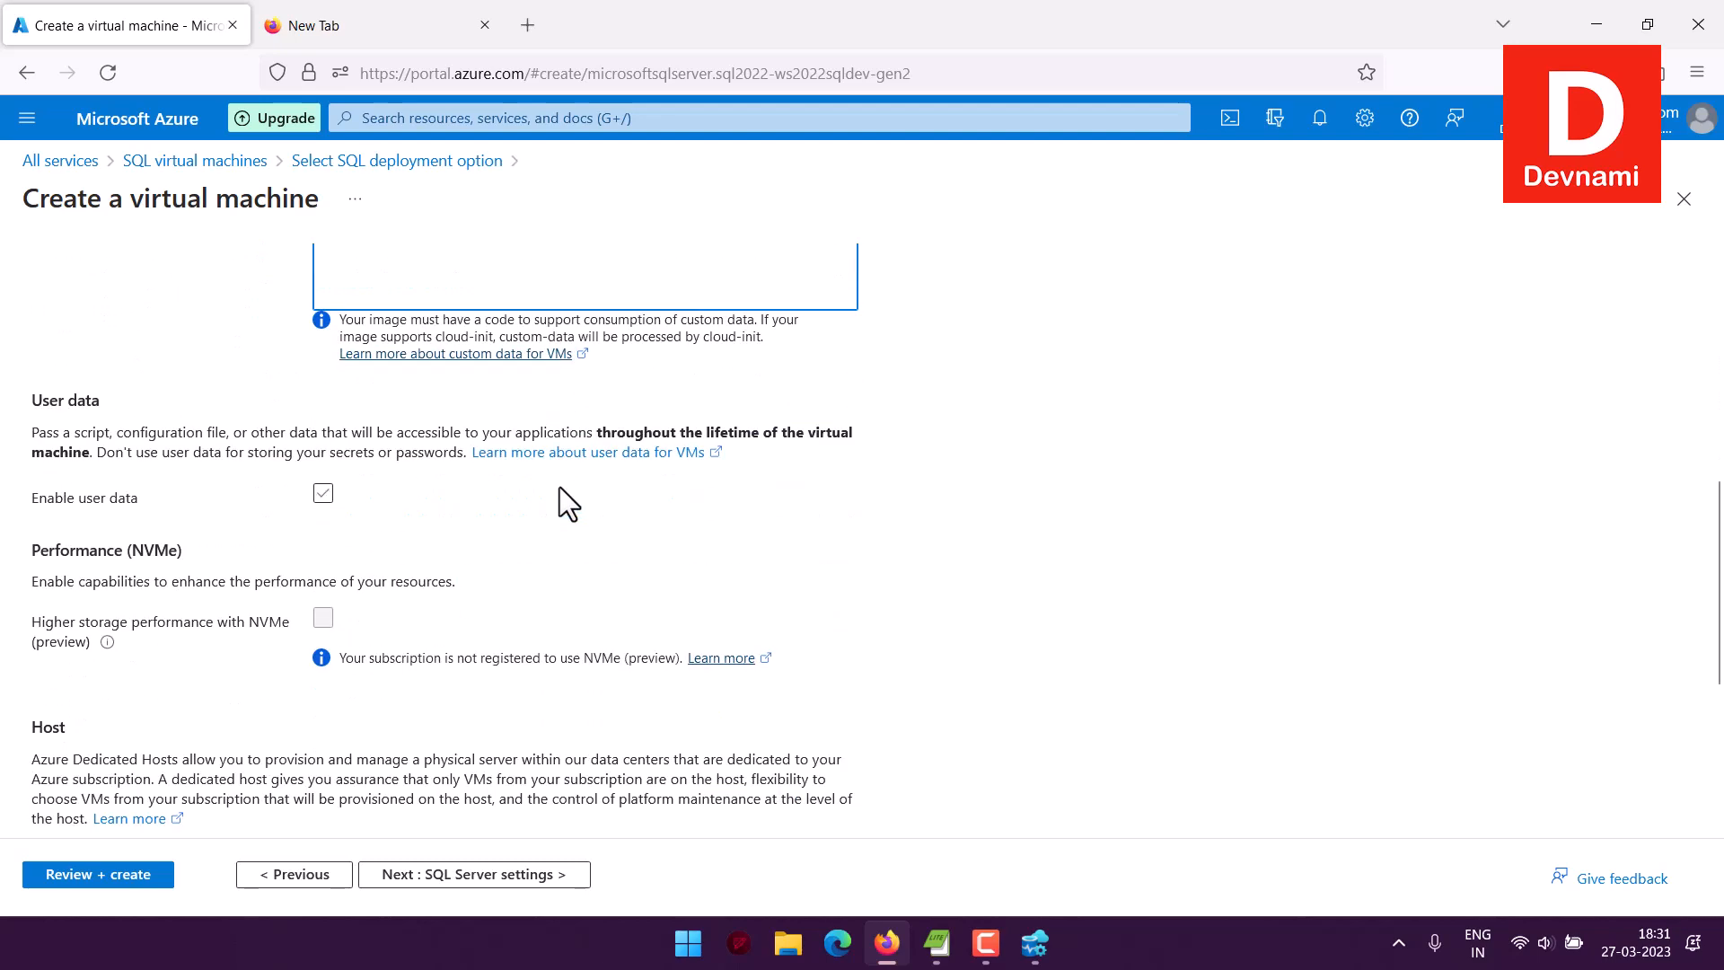
{"action": "left_click_drag", "start_coordinate": [32, 401], "coordinate": [138, 400]}
{"action": "left_click", "coordinate": [138, 400]}
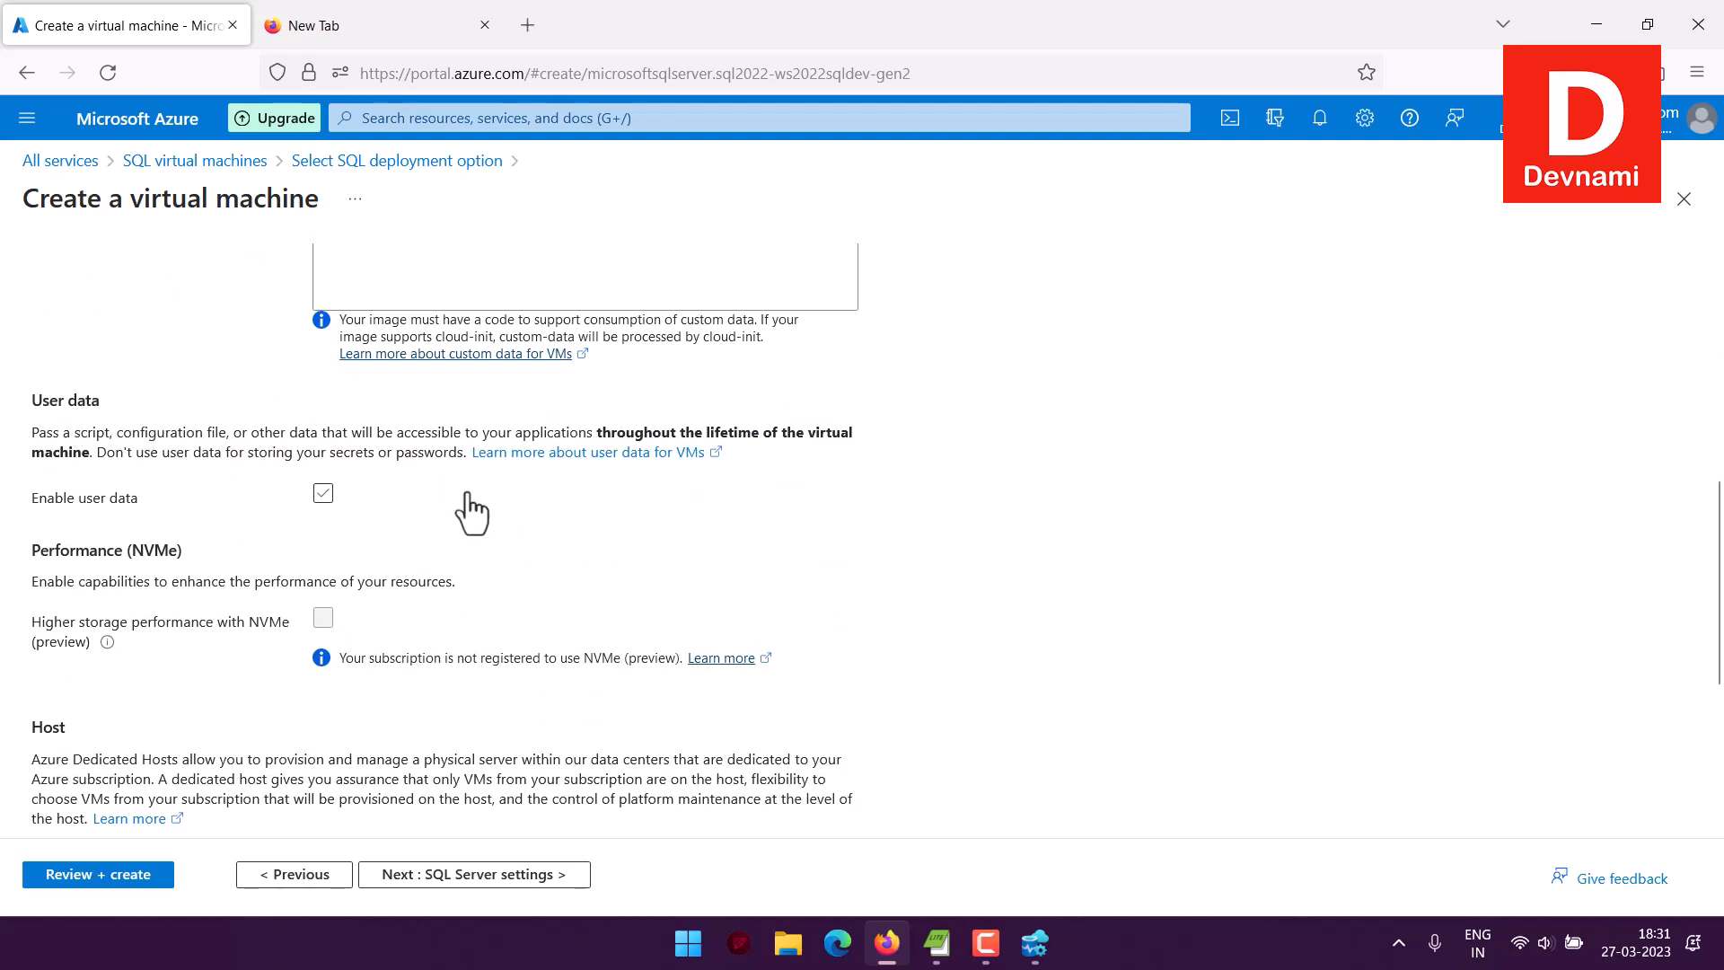
{"action": "scroll", "coordinate": [469, 512], "scroll_direction": "down", "scroll_amount": 3}
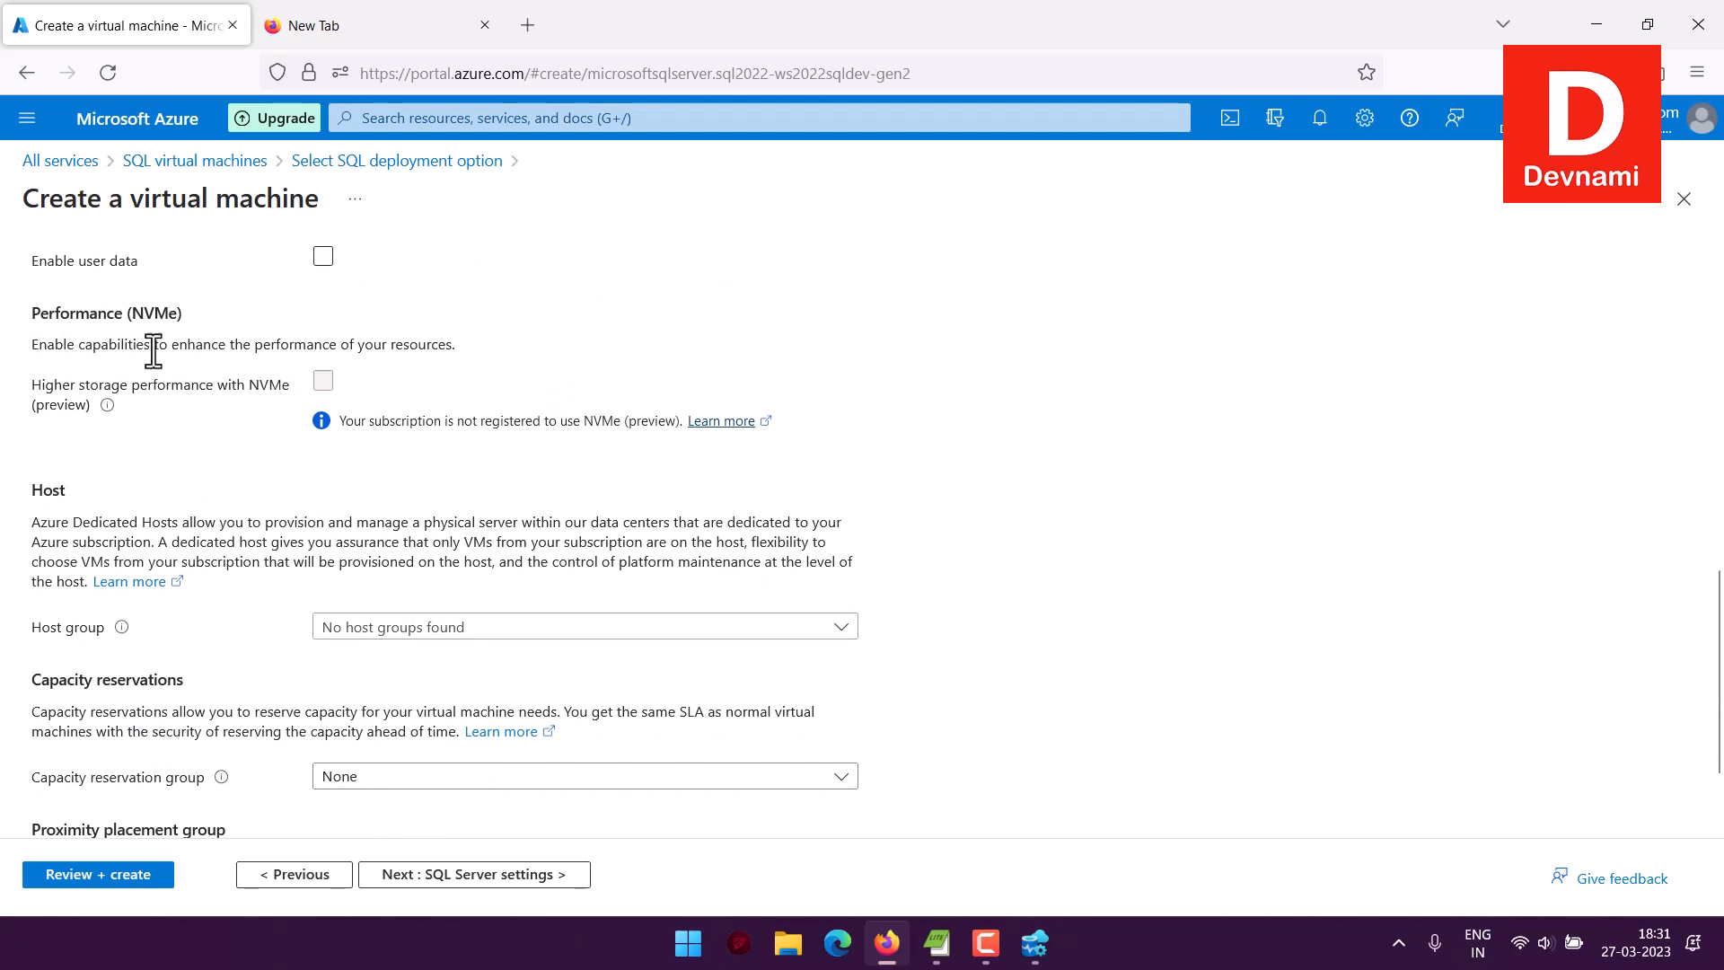
{"action": "left_click_drag", "start_coordinate": [93, 346], "coordinate": [449, 351]}
{"action": "left_click_drag", "start_coordinate": [451, 348], "coordinate": [24, 325]}
{"action": "left_click", "coordinate": [454, 354]}
{"action": "left_click", "coordinate": [25, 325]}
{"action": "scroll", "coordinate": [190, 363], "scroll_direction": "down", "scroll_amount": 2}
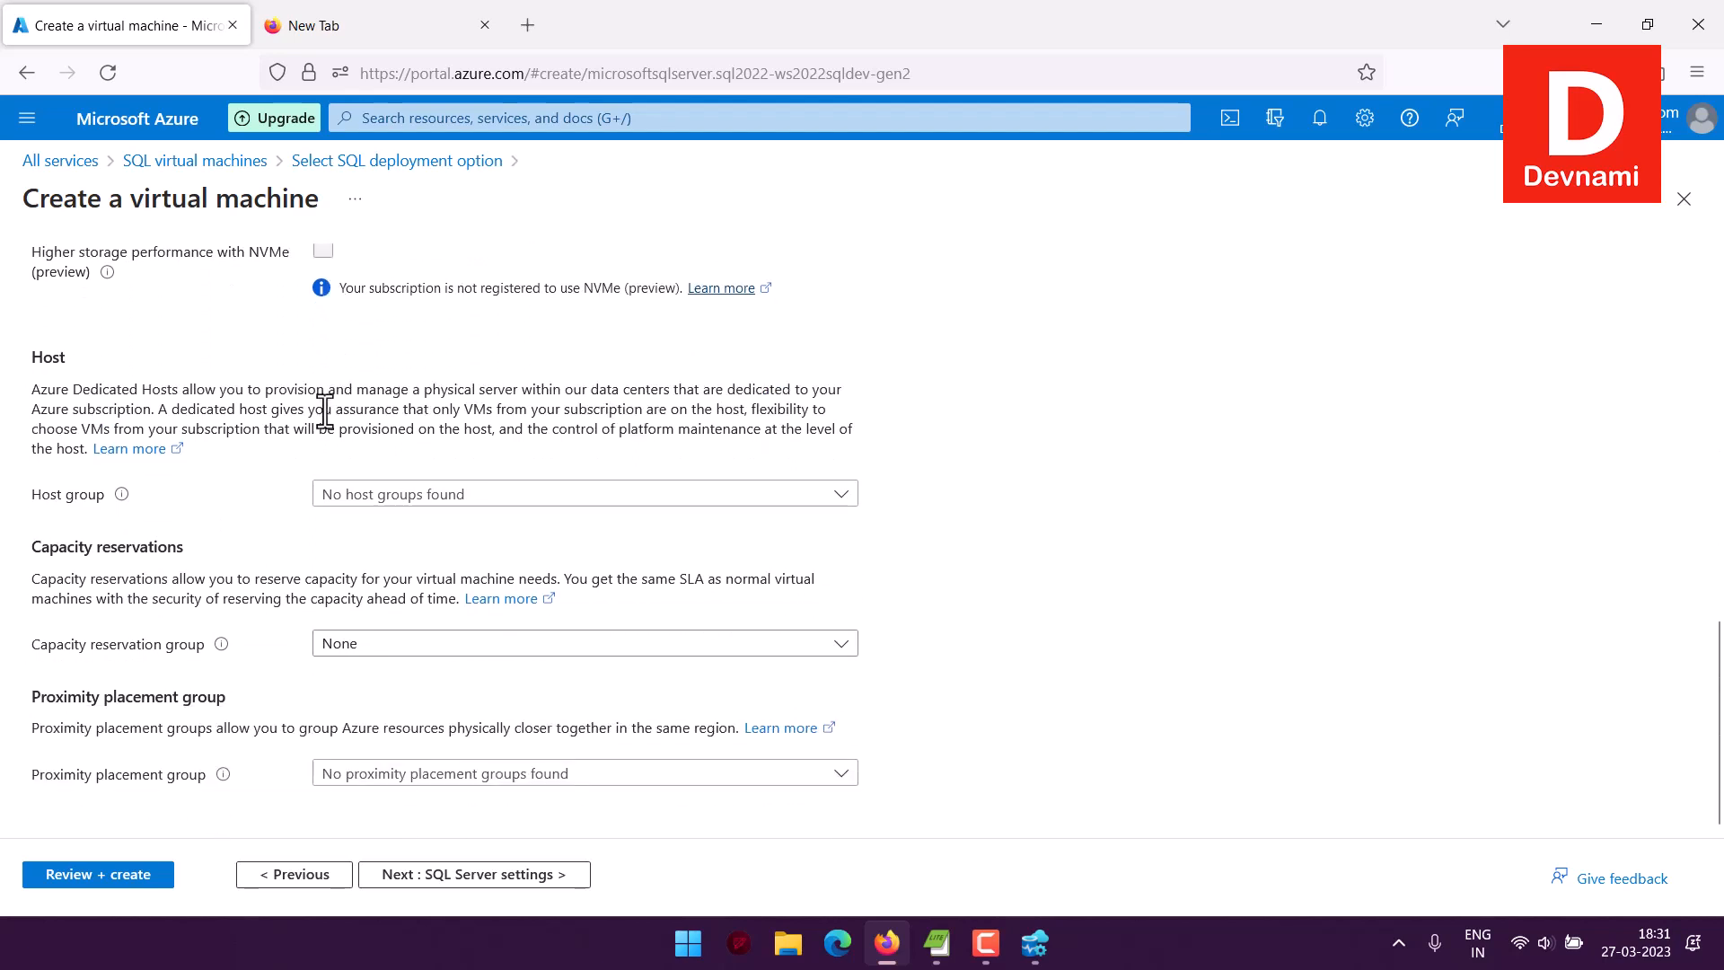
Check the available host groups and capacity reservation groups, and review the proximity placement group setting.
{"action": "left_click", "coordinate": [349, 494]}
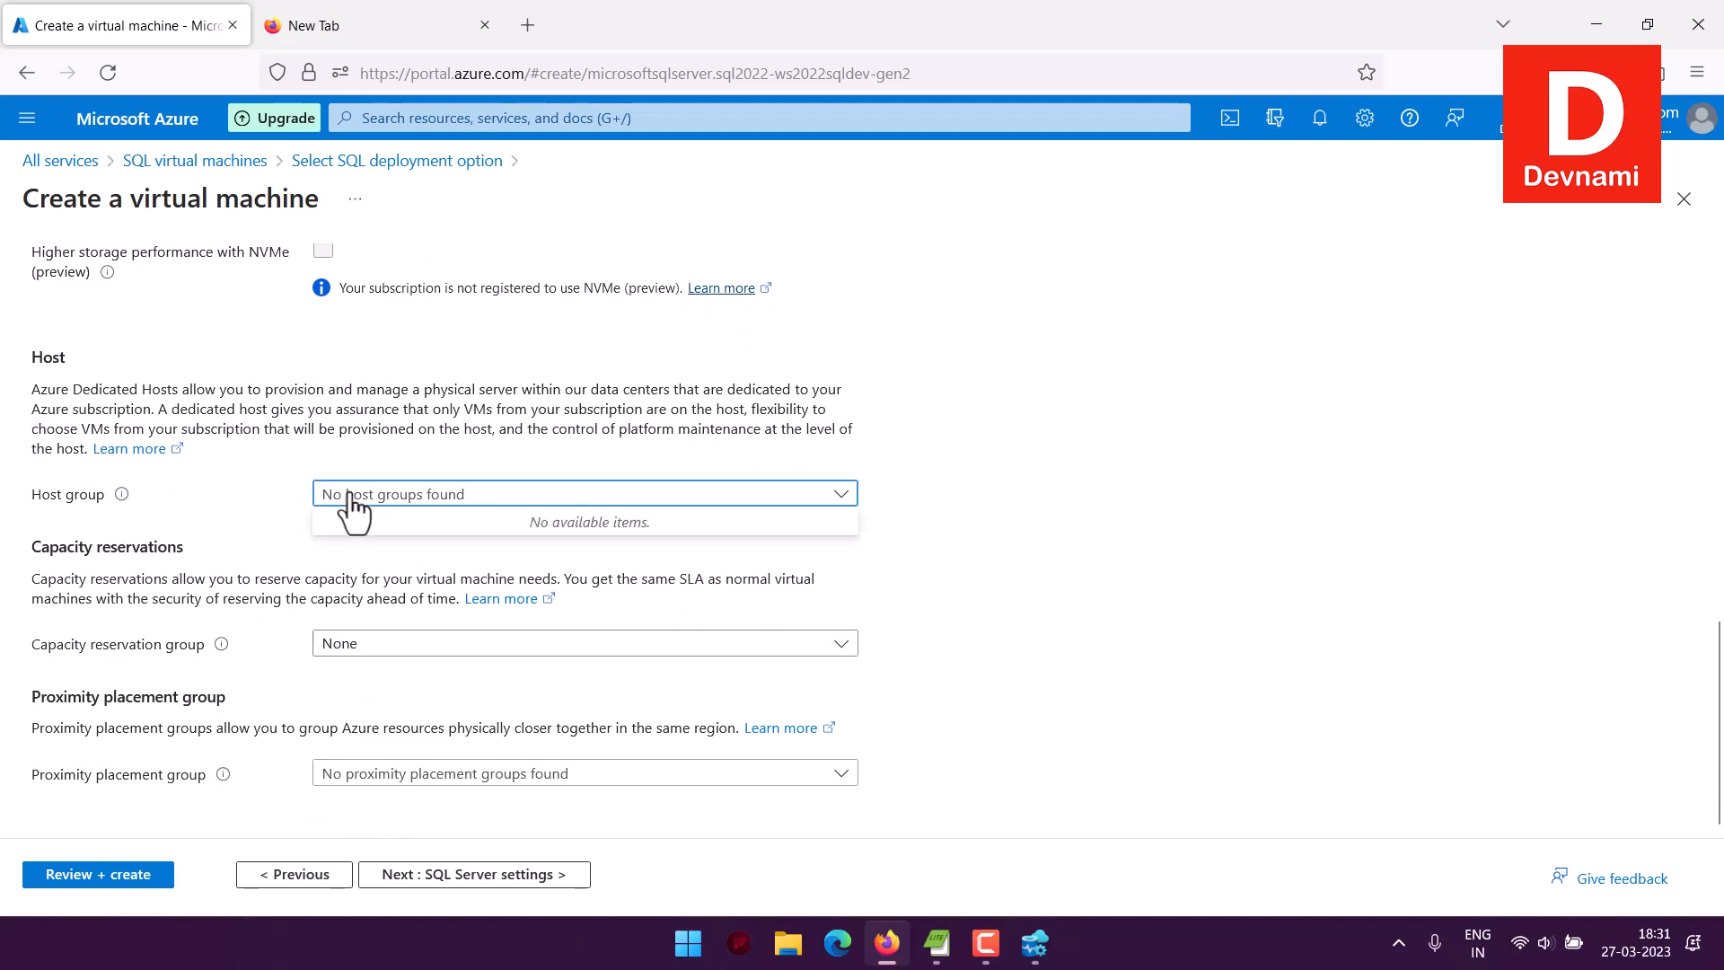
{"action": "left_click", "coordinate": [350, 496]}
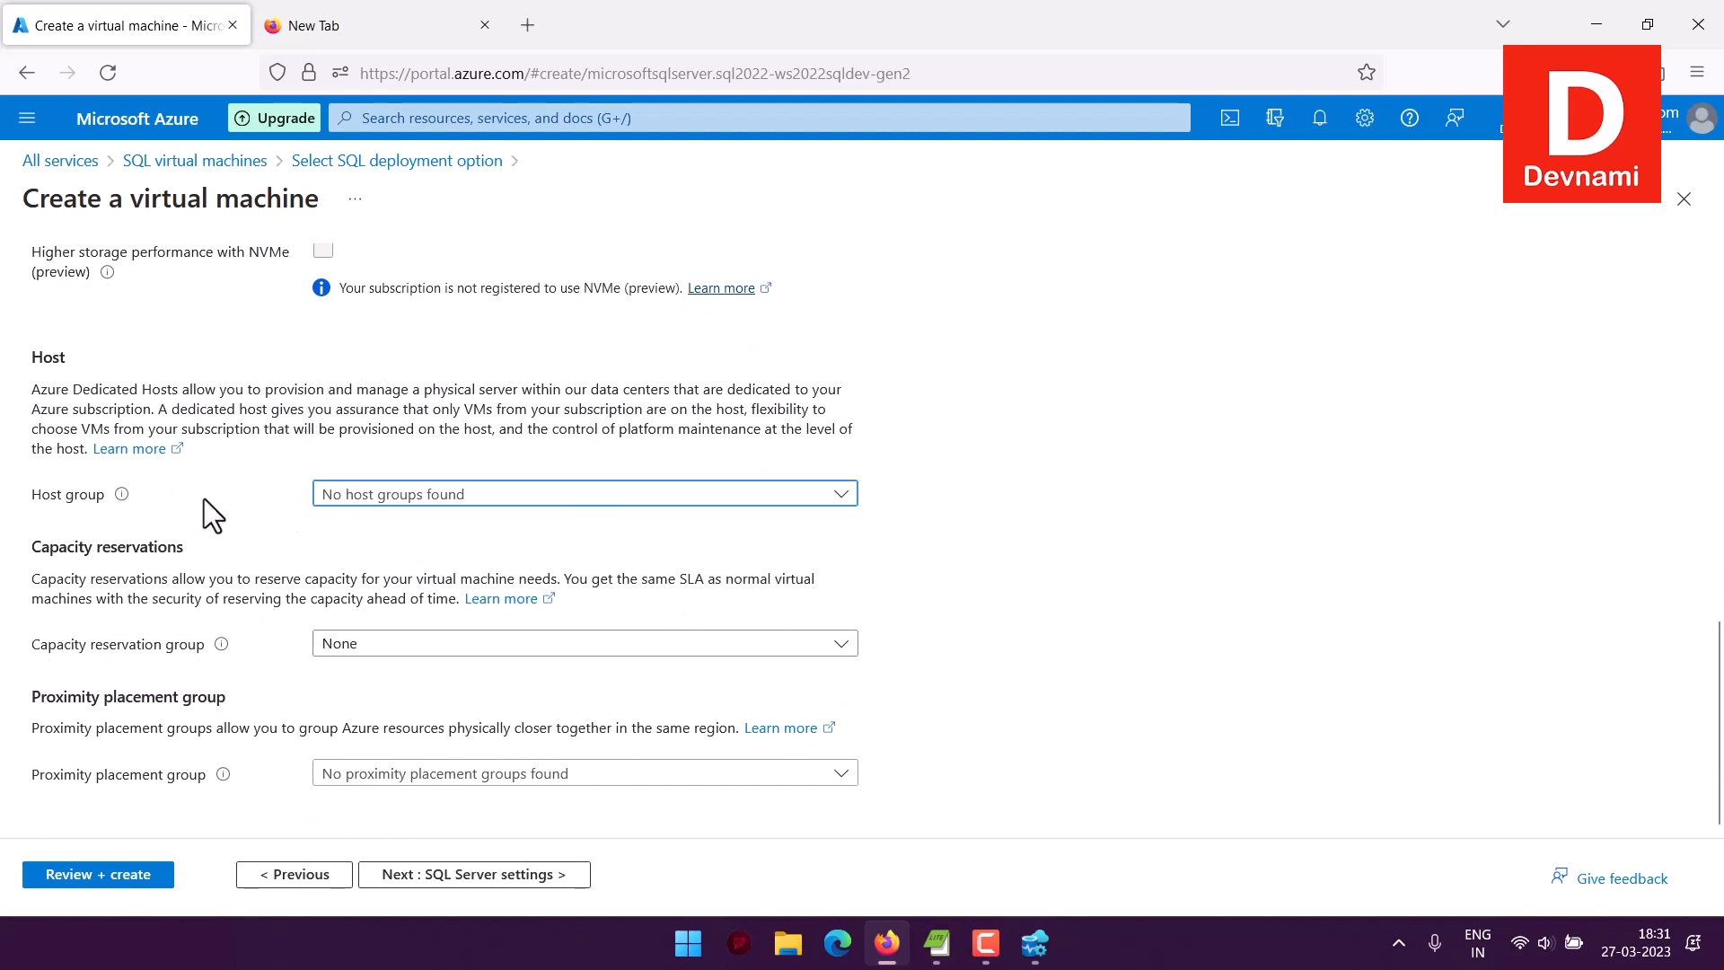
{"action": "left_click_drag", "start_coordinate": [32, 548], "coordinate": [189, 548]}
{"action": "left_click", "coordinate": [225, 553]}
{"action": "left_click", "coordinate": [202, 547]}
{"action": "left_click", "coordinate": [391, 637]}
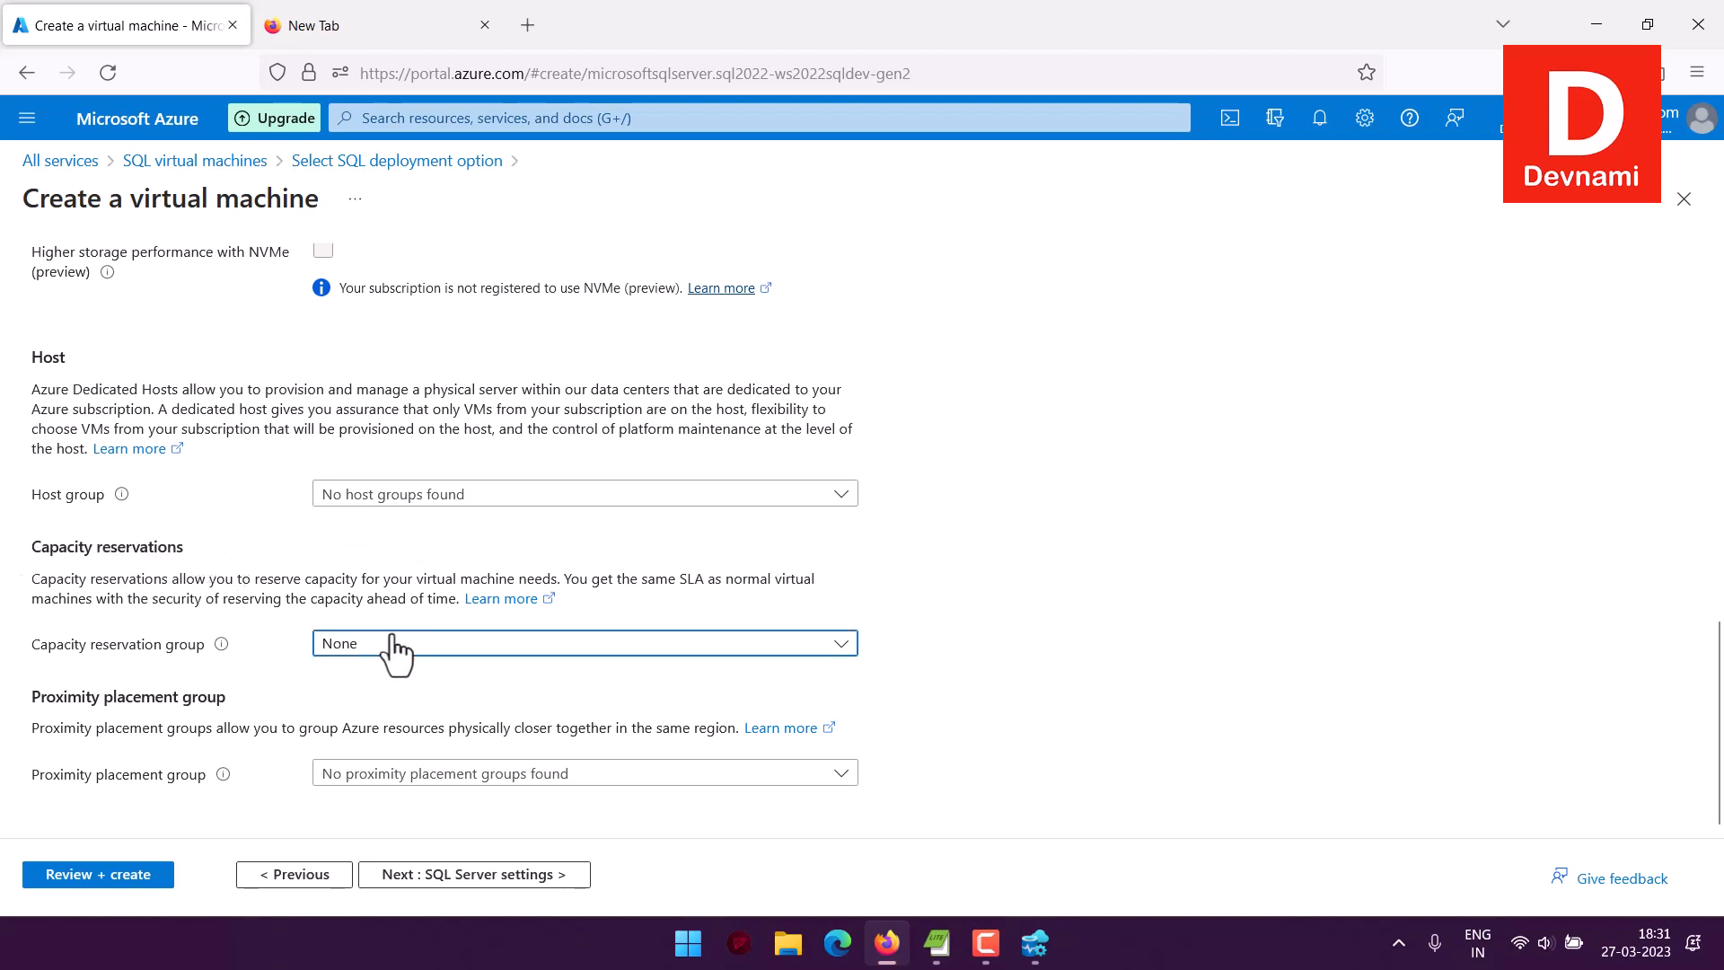
{"action": "left_click", "coordinate": [391, 638]}
{"action": "left_click_drag", "start_coordinate": [90, 696], "coordinate": [280, 703]}
{"action": "left_click", "coordinate": [282, 703]}
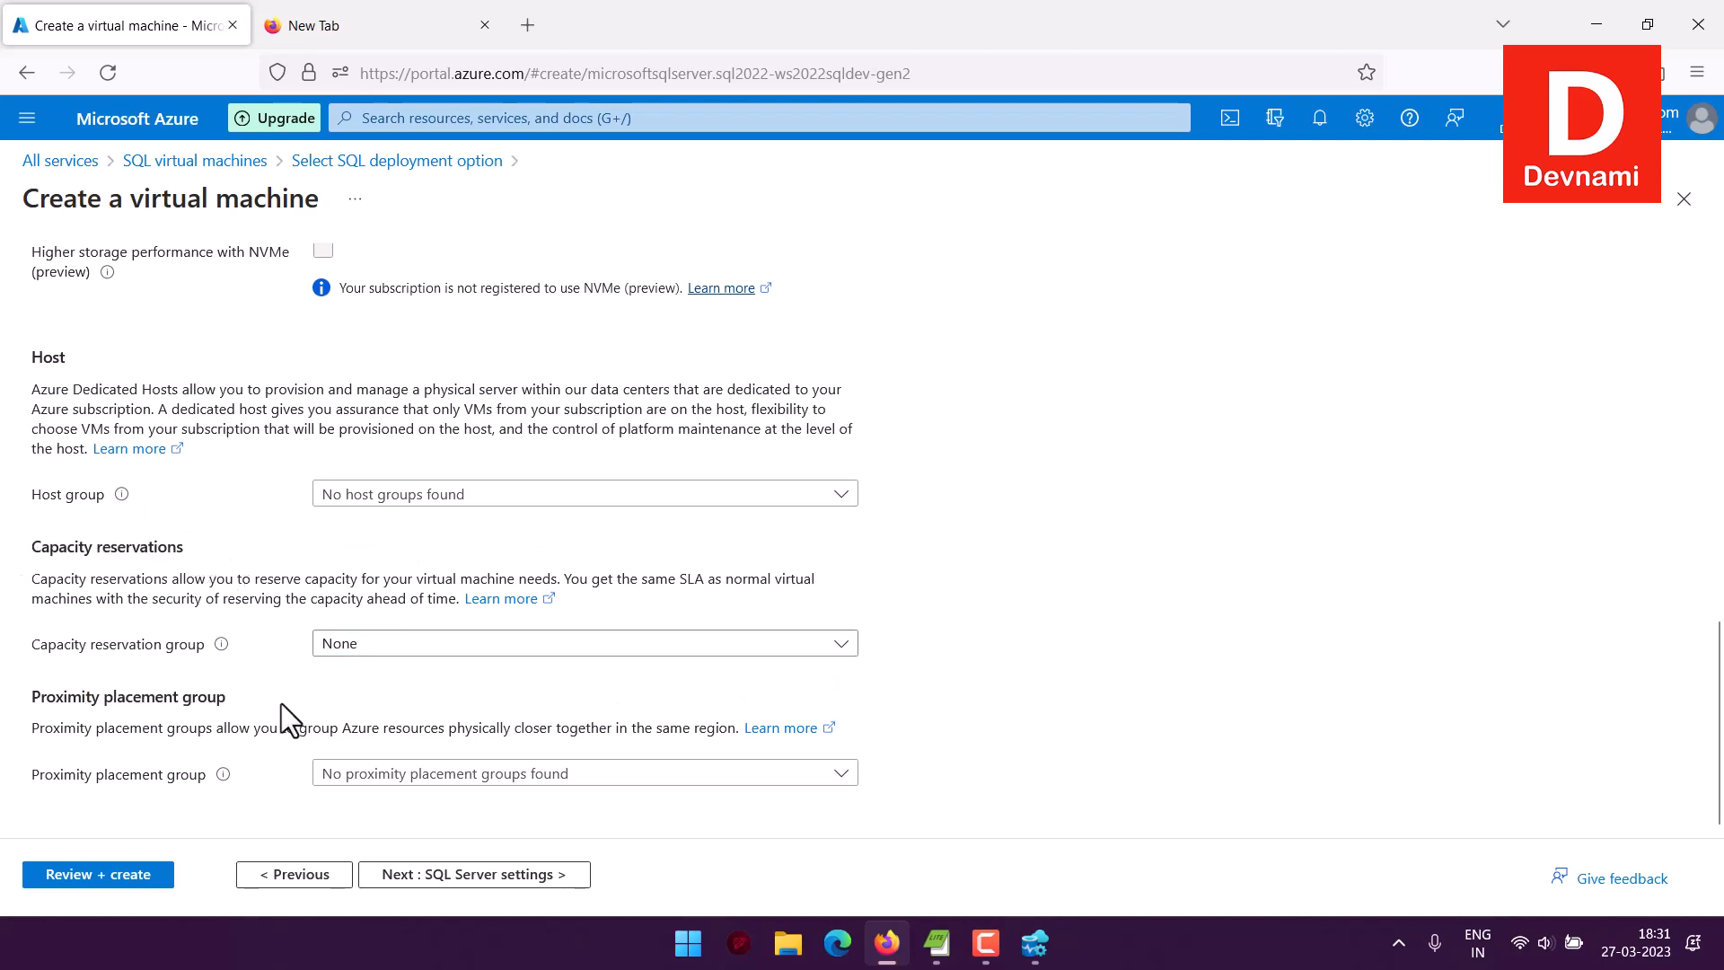
Set SQL connectivity to Public (Internet) and enable SQL Authentication, keeping the prefilled login name and password.
{"action": "left_click", "coordinate": [485, 876]}
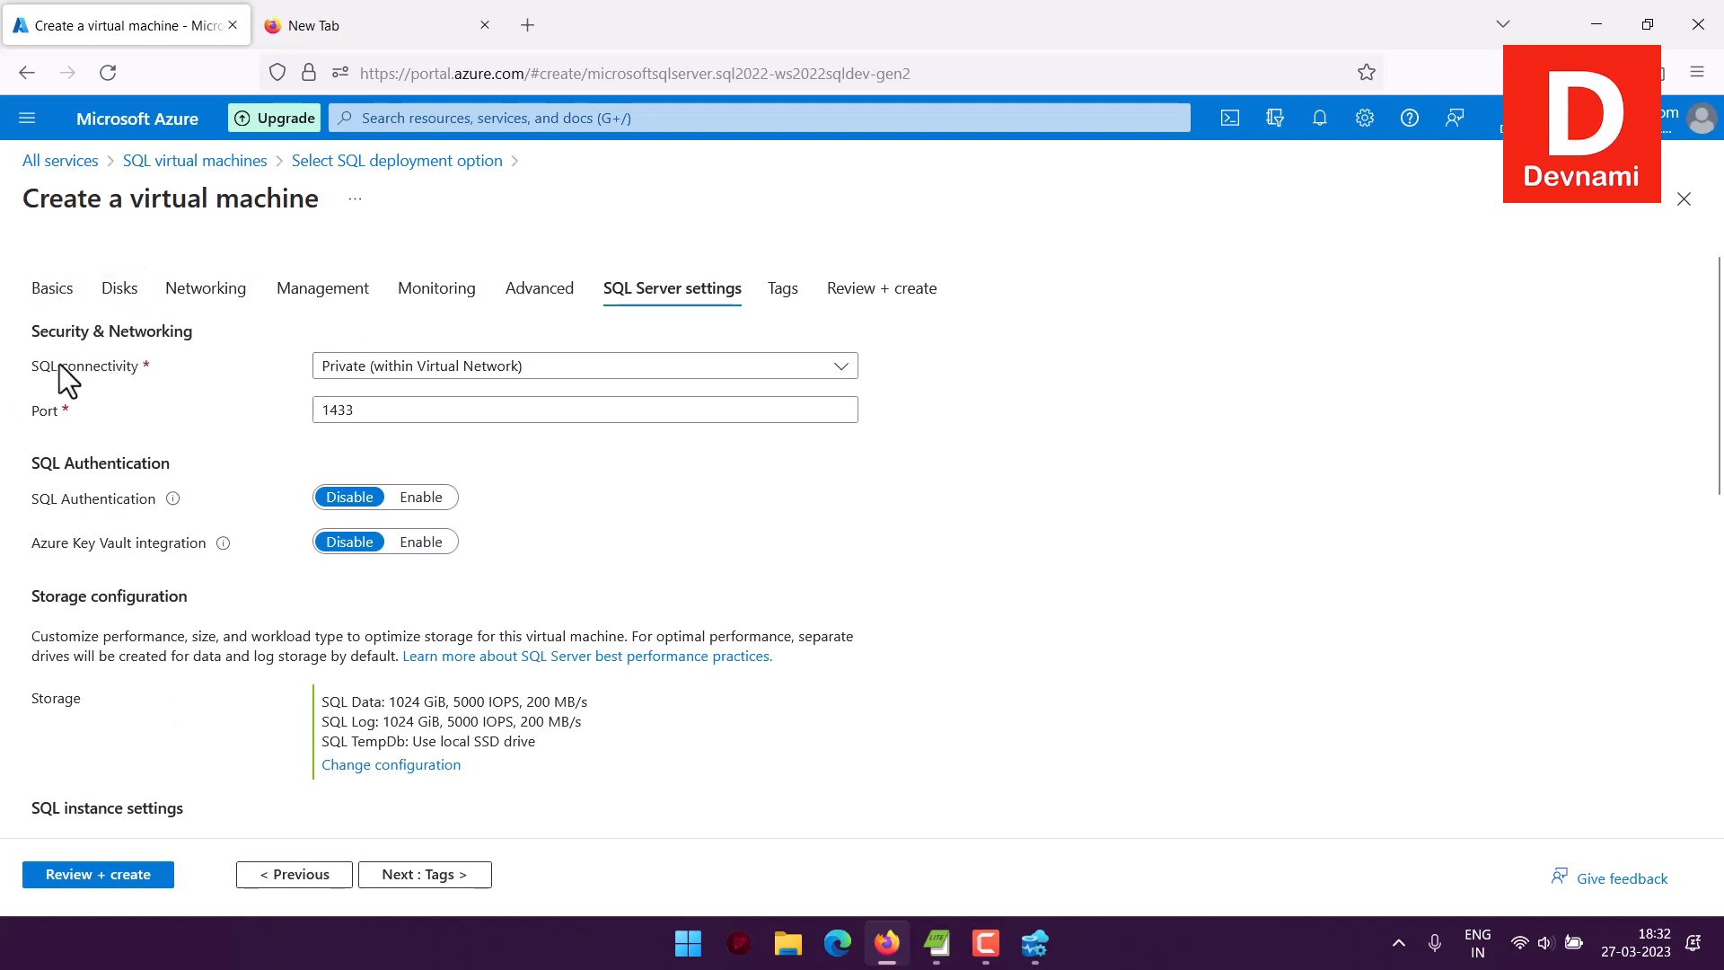
{"action": "left_click", "coordinate": [355, 367]}
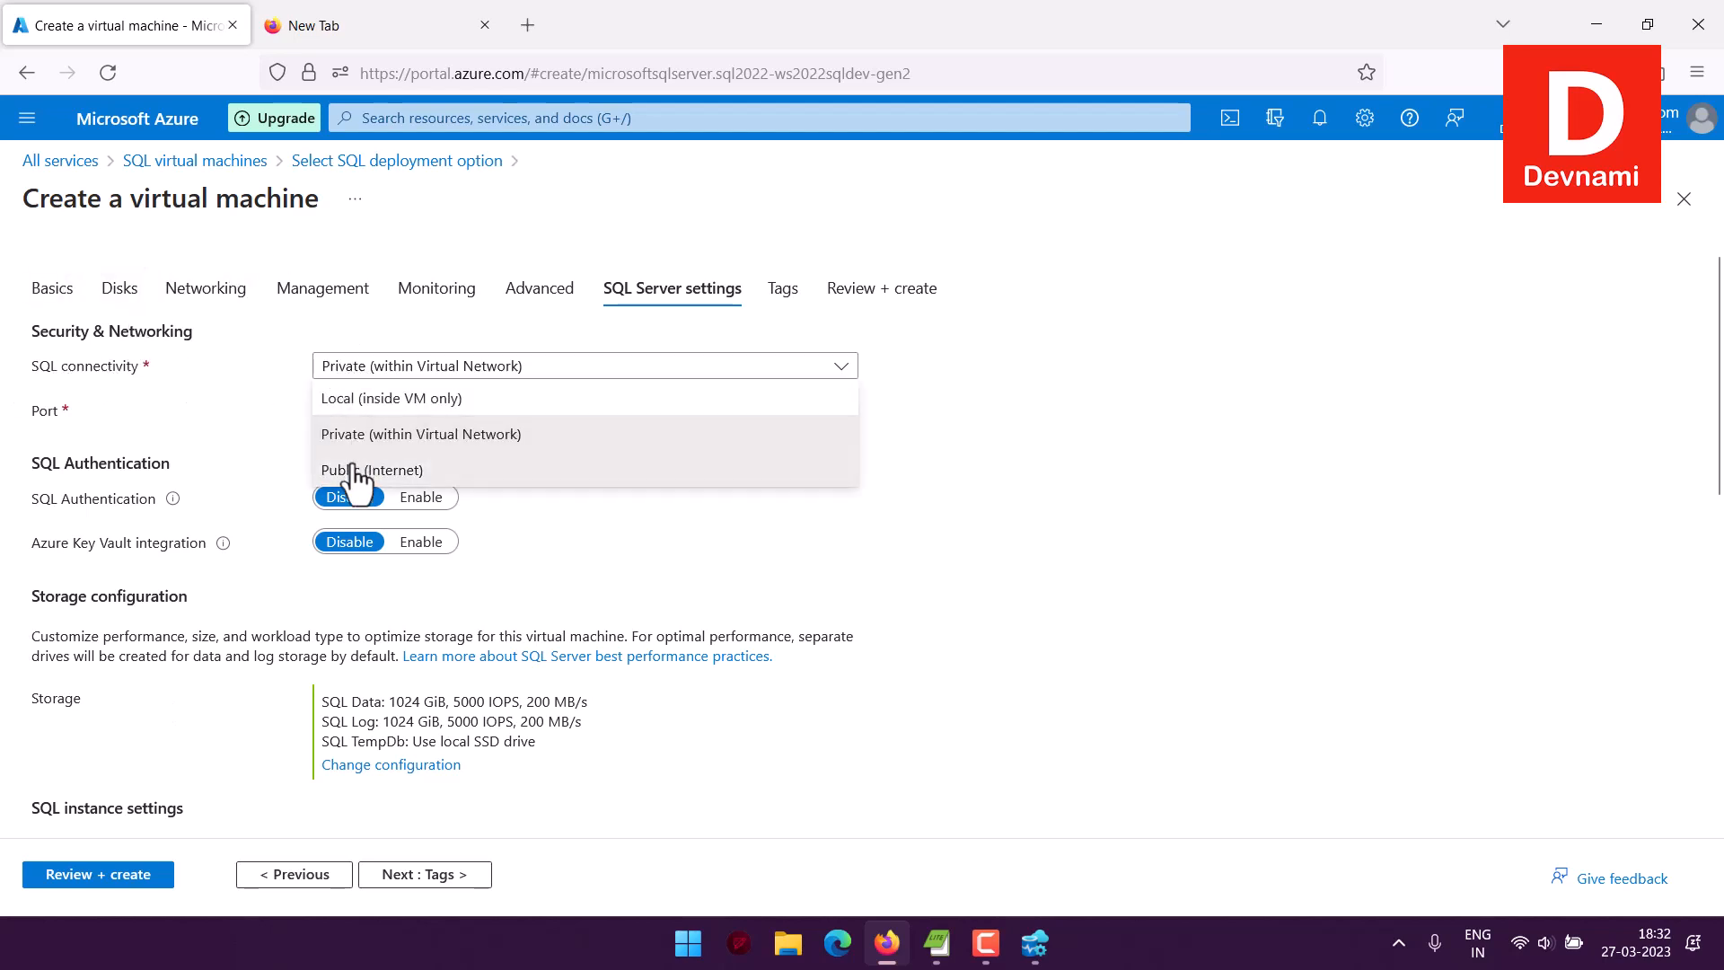
{"action": "left_click", "coordinate": [351, 469]}
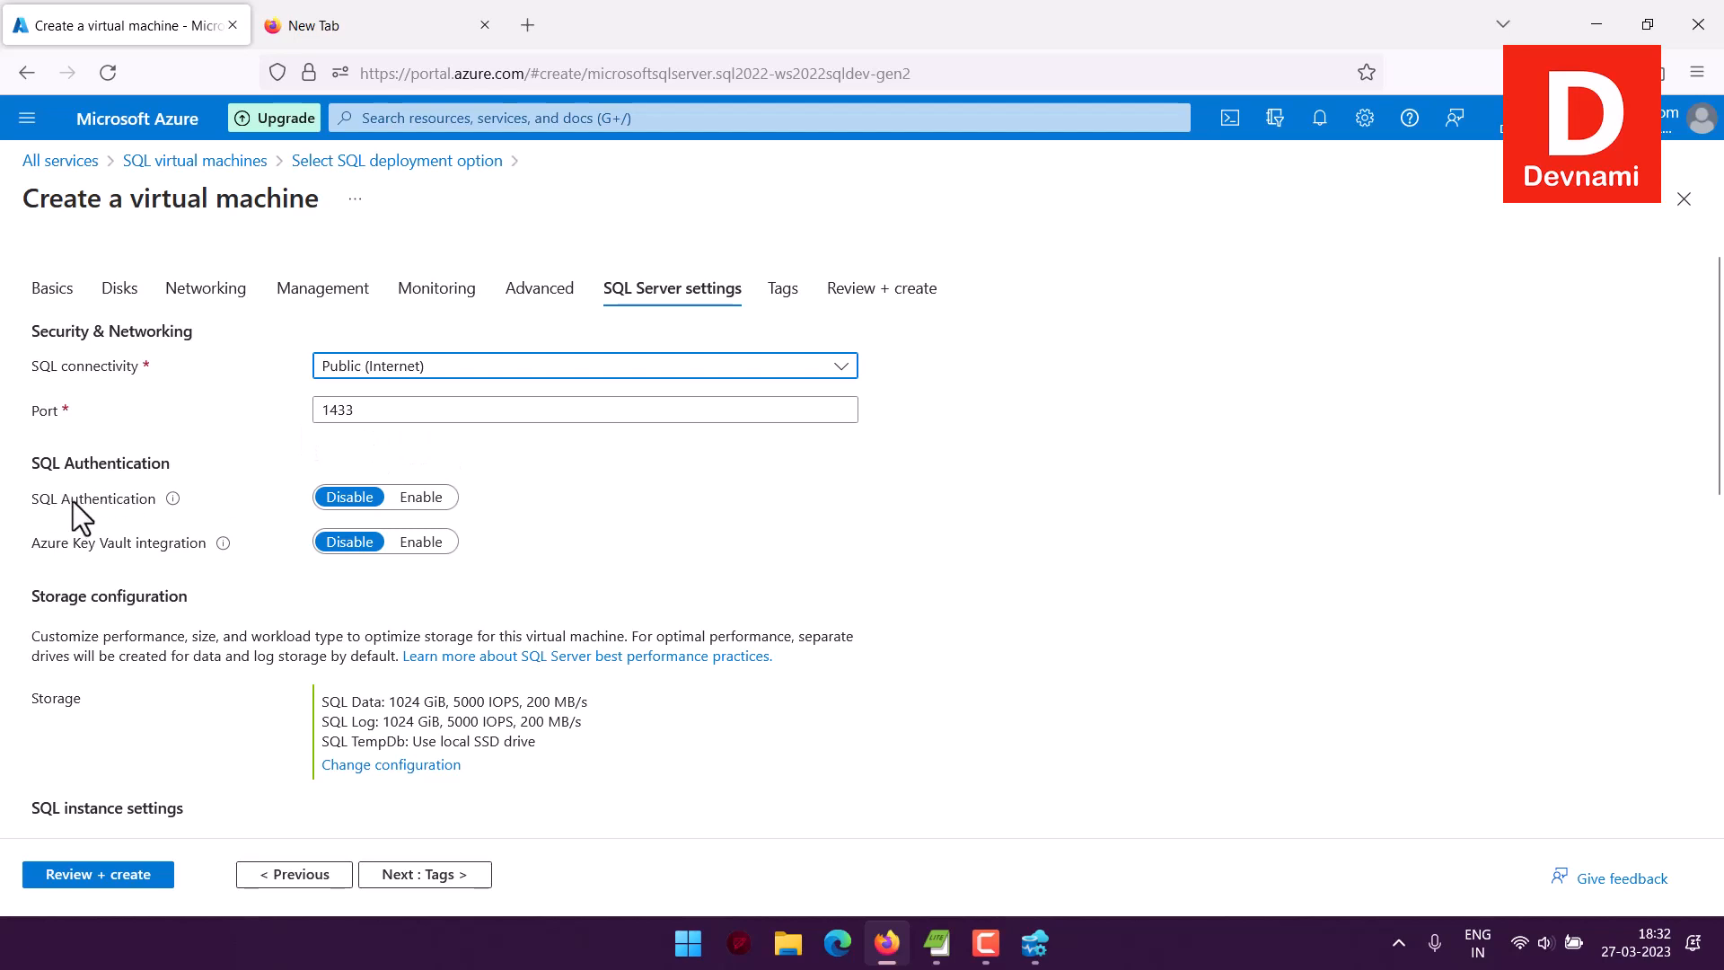
{"action": "left_click", "coordinate": [420, 496]}
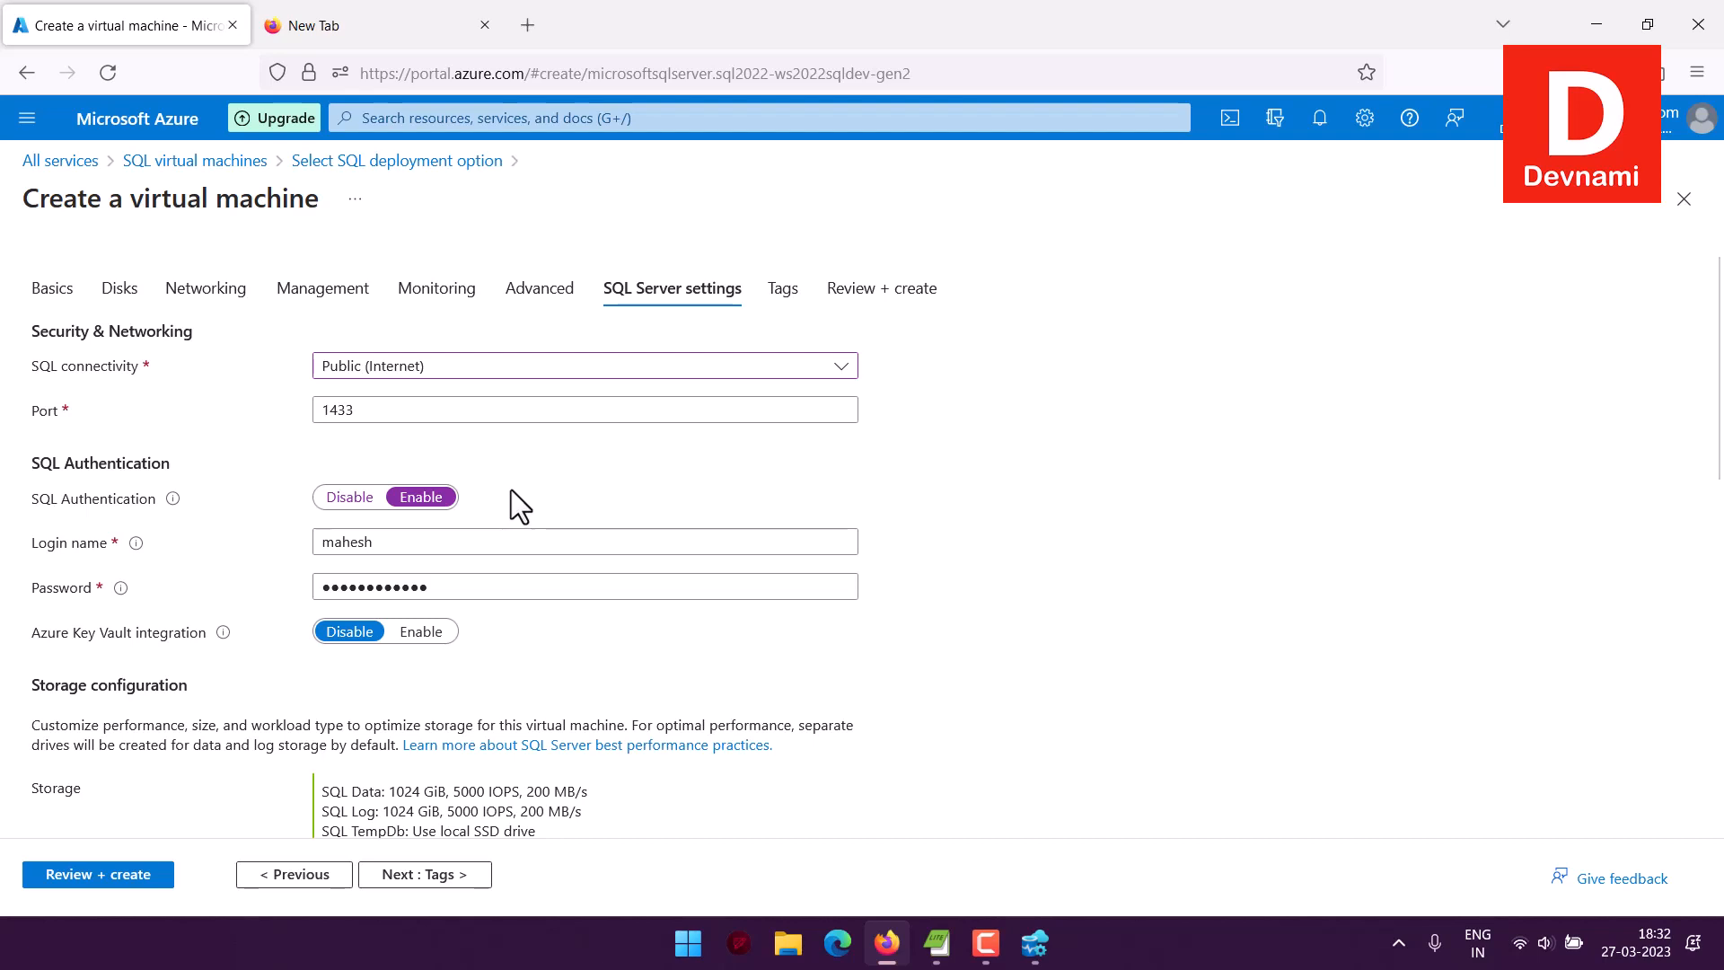
{"action": "left_click", "coordinate": [403, 584]}
Review the SQL Server storage configuration, instance settings, license, automated patching, automated backup and machine learning options.
{"action": "scroll", "coordinate": [245, 530], "scroll_direction": "down", "scroll_amount": 3}
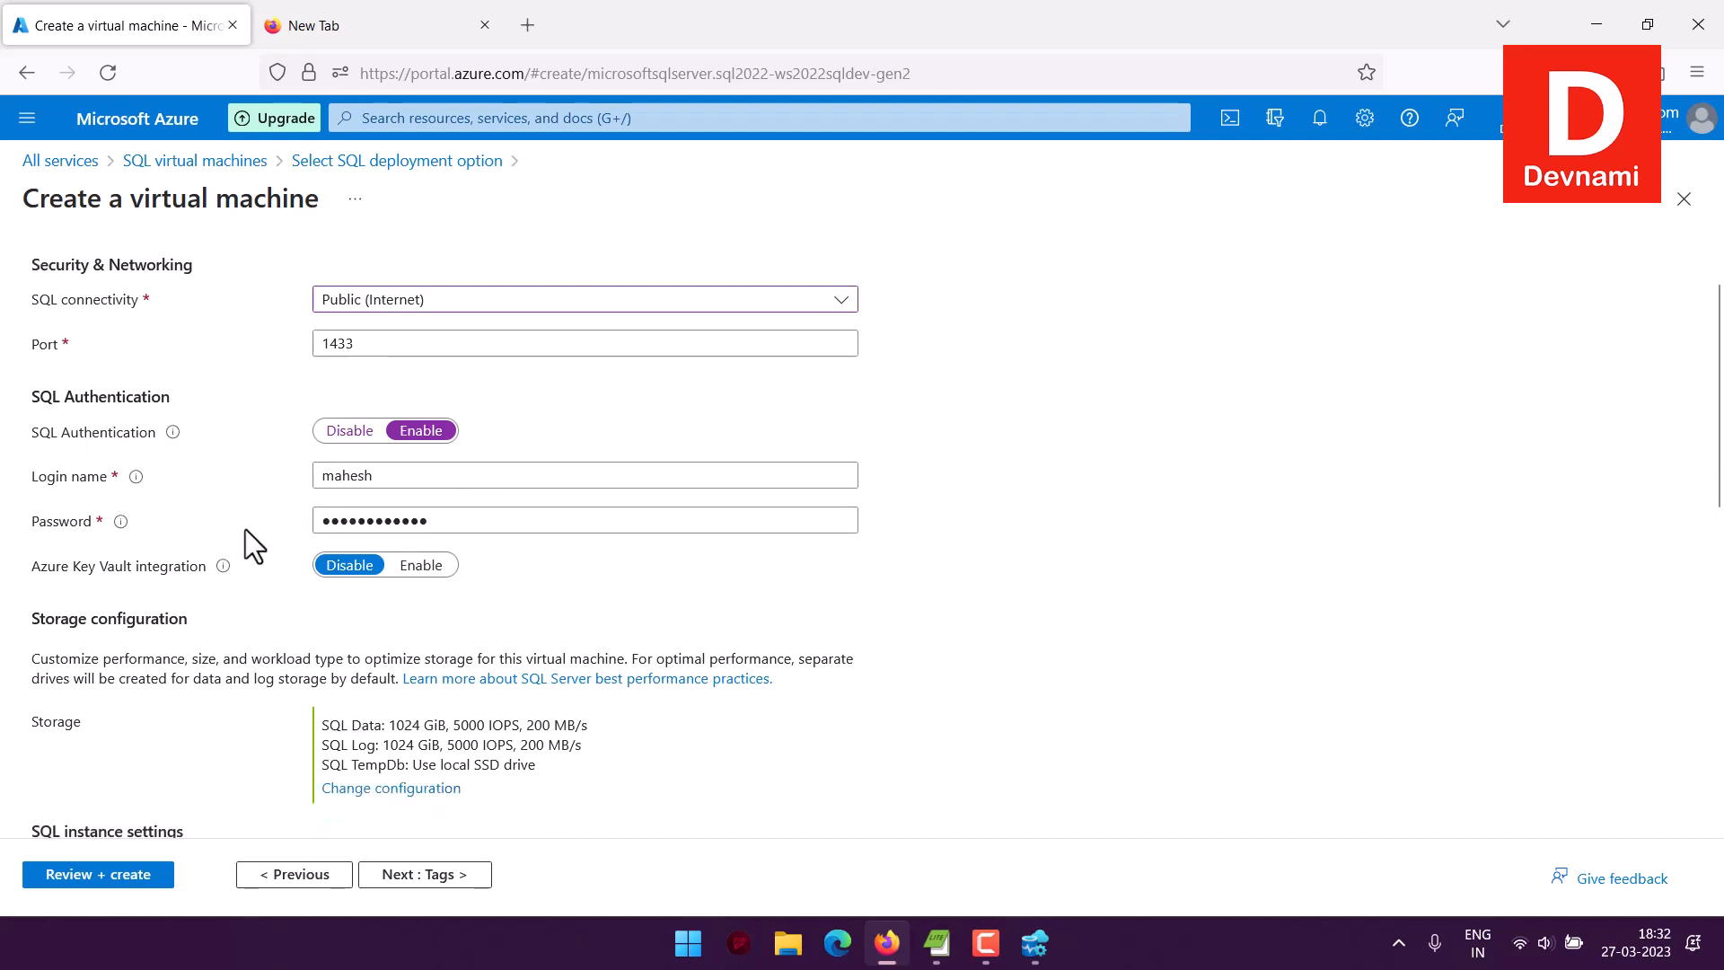
{"action": "left_click_drag", "start_coordinate": [60, 448], "coordinate": [219, 451]}
{"action": "left_click", "coordinate": [220, 453]}
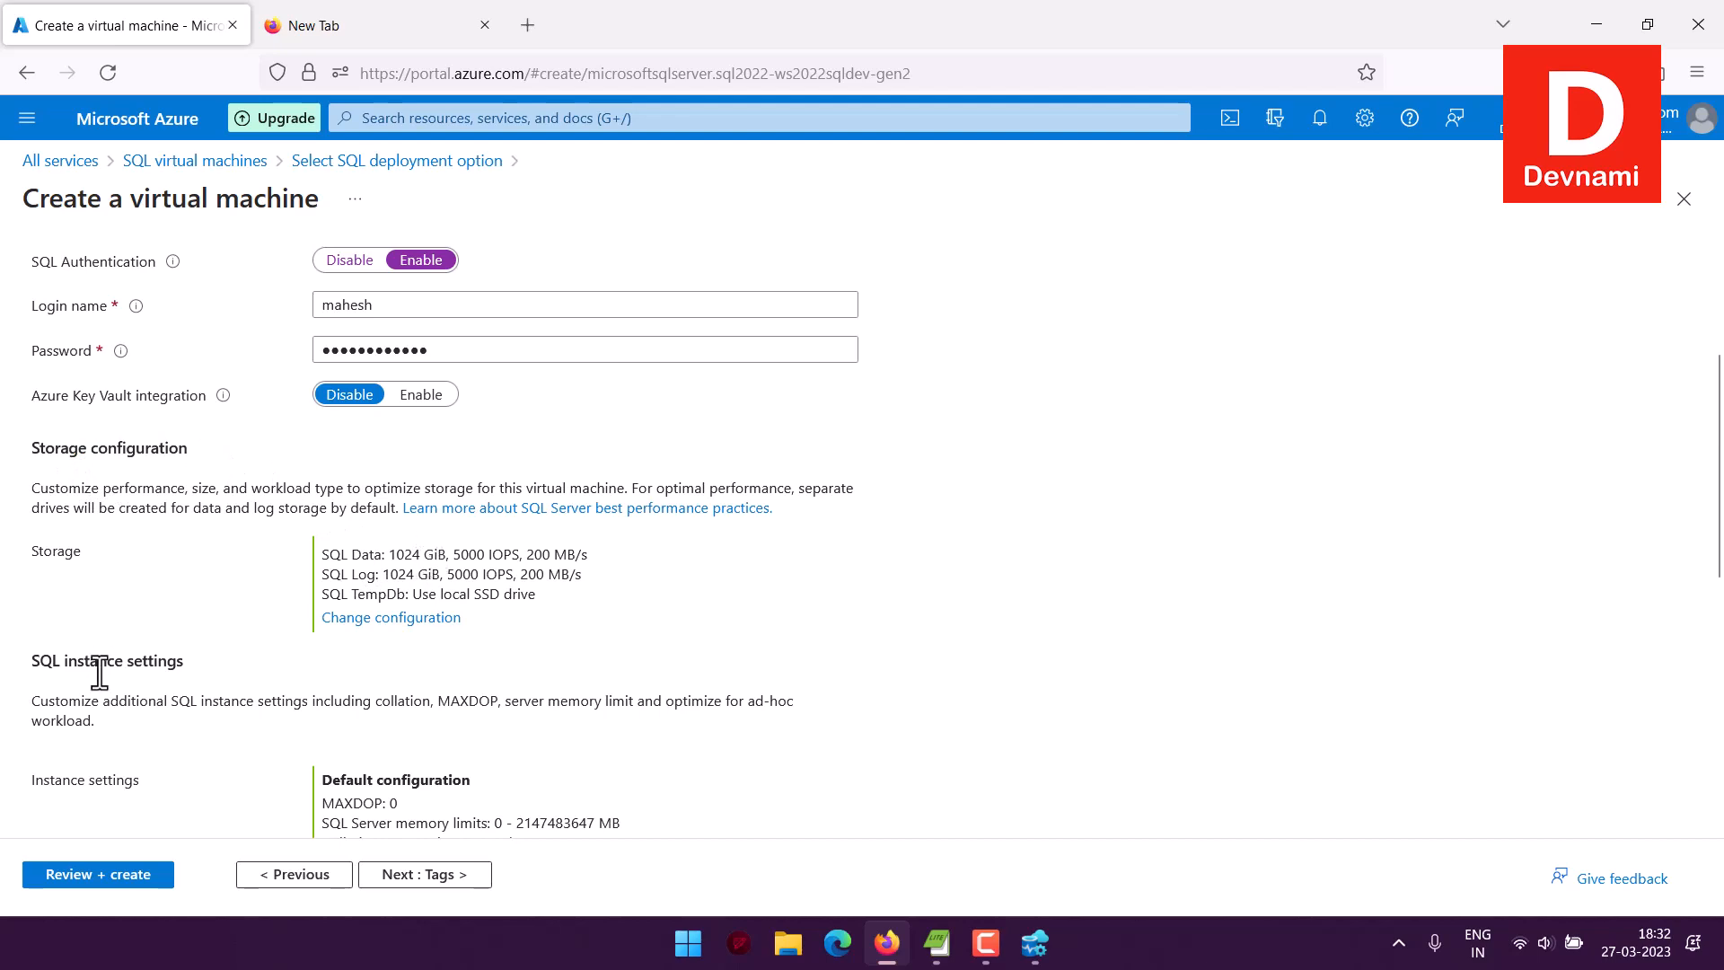
{"action": "scroll", "coordinate": [281, 700], "scroll_direction": "down", "scroll_amount": 3}
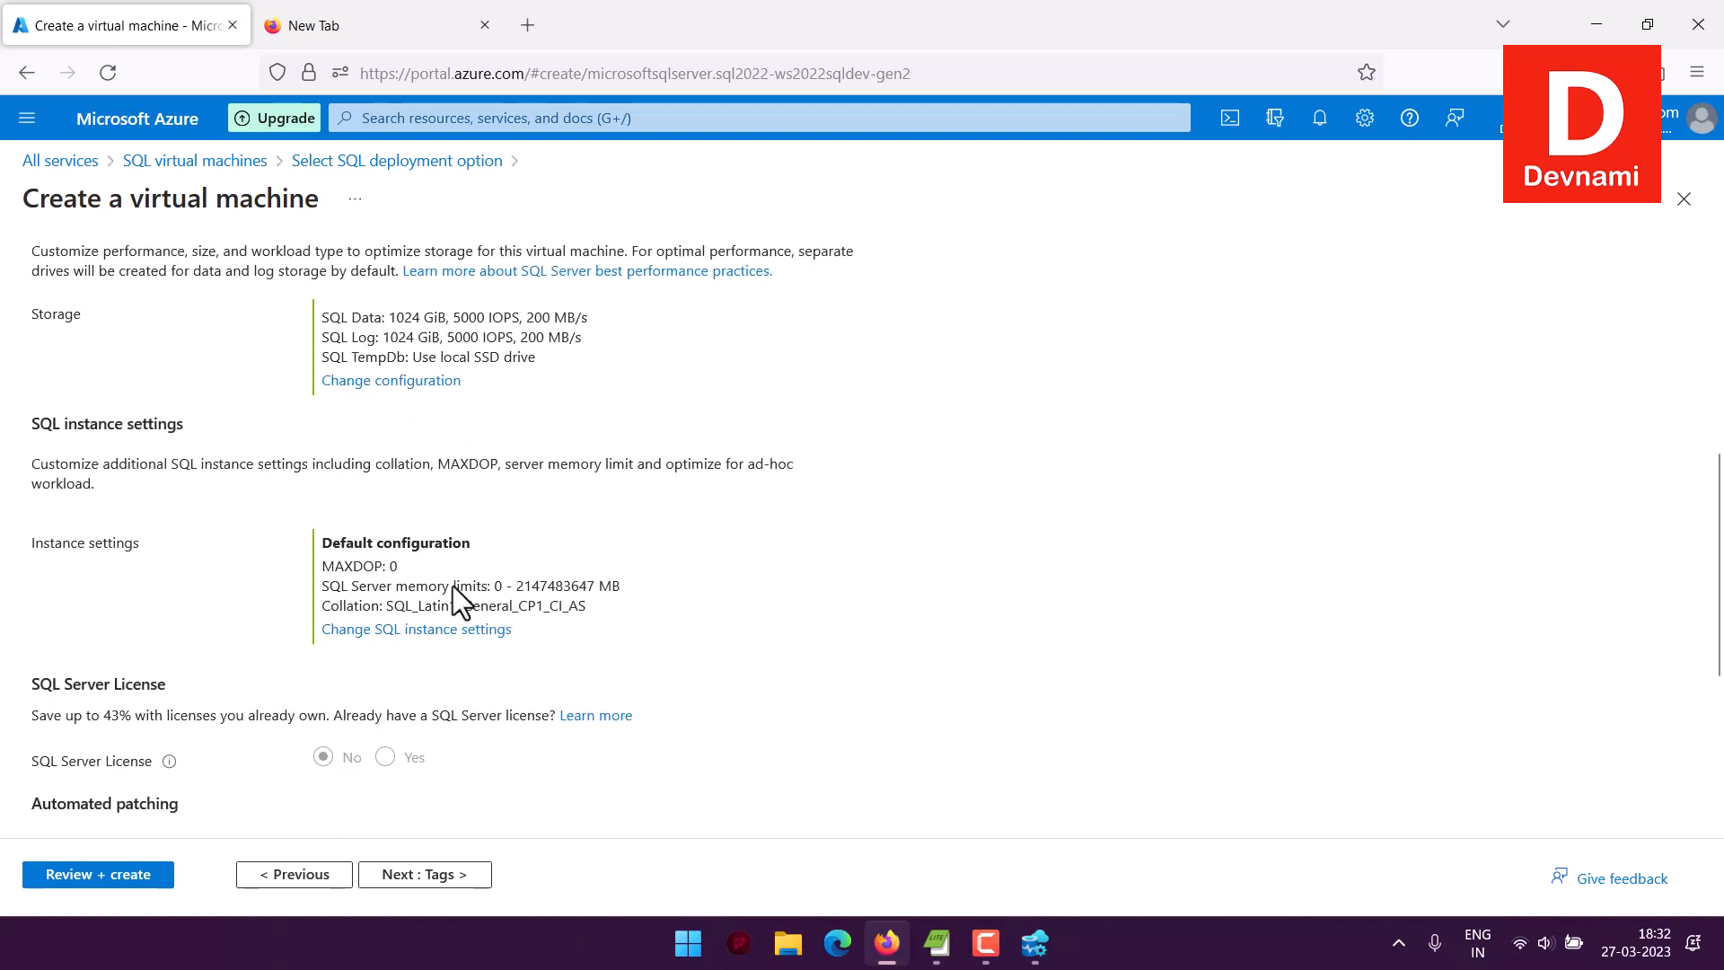
{"action": "scroll", "coordinate": [298, 593], "scroll_direction": "down", "scroll_amount": 4}
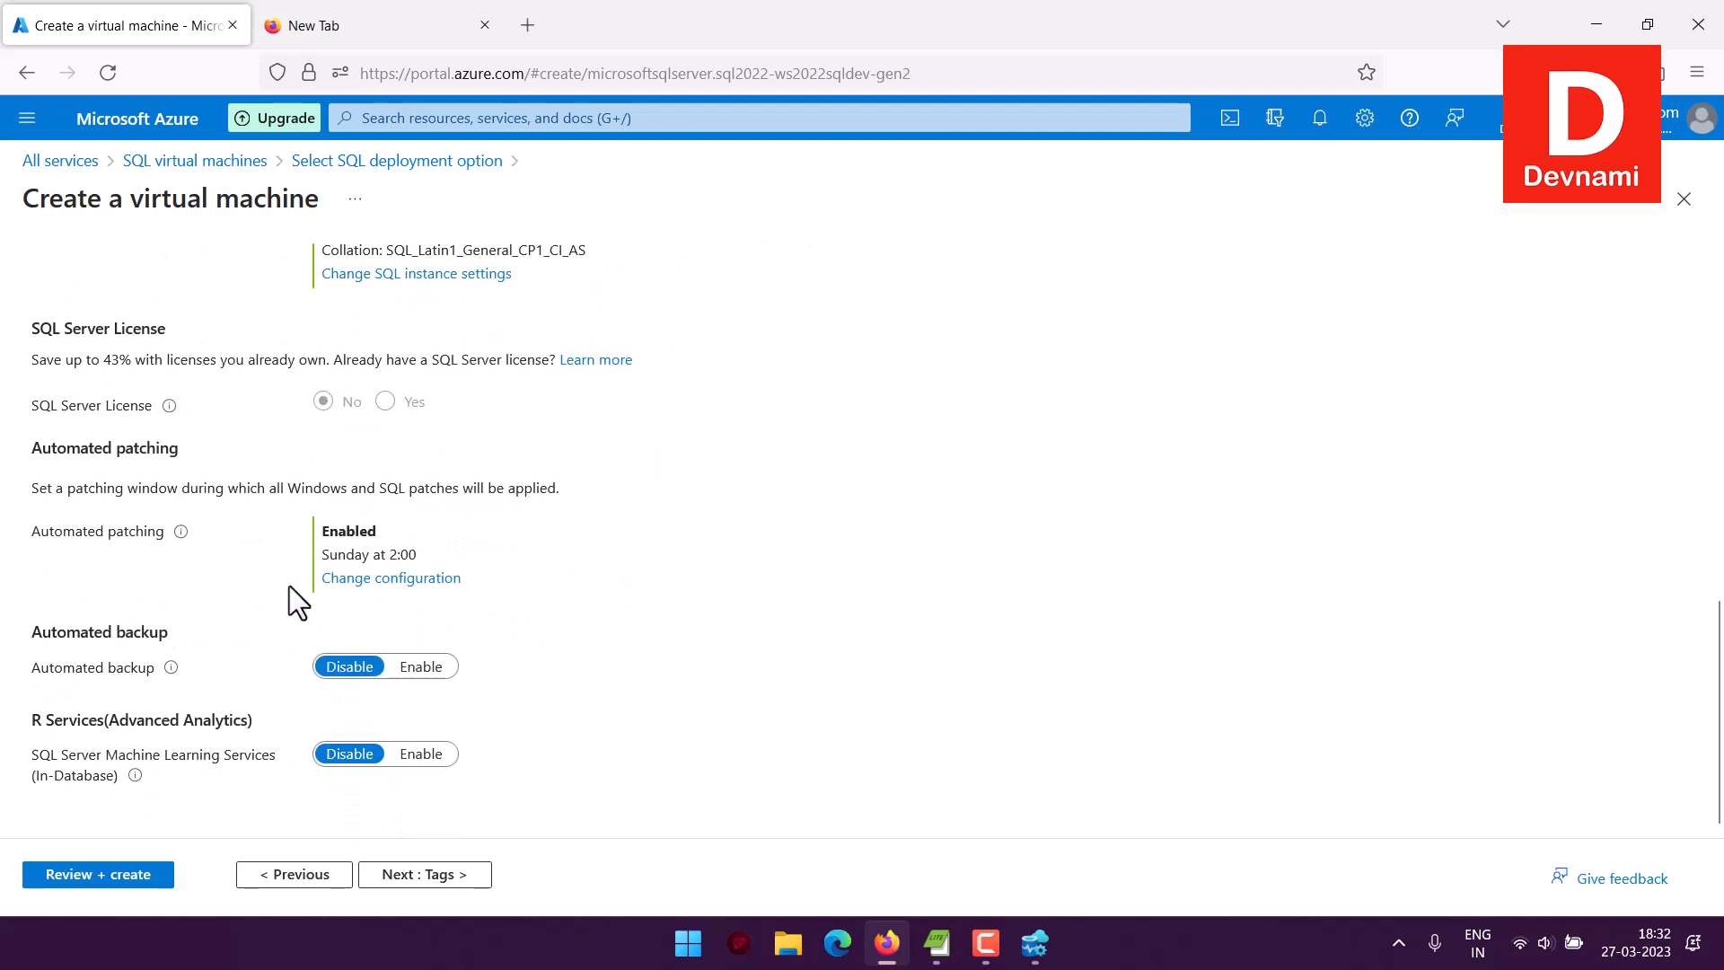
Check the automated patching state and schedule in the SQL Server settings.
{"action": "left_click_drag", "start_coordinate": [78, 446], "coordinate": [208, 445]}
{"action": "left_click", "coordinate": [210, 447]}
{"action": "mouse_move", "coordinate": [329, 531]}
{"action": "left_mouse_down"}
{"action": "mouse_move", "coordinate": [418, 558]}
{"action": "mouse_move", "coordinate": [332, 524]}
{"action": "left_mouse_up"}
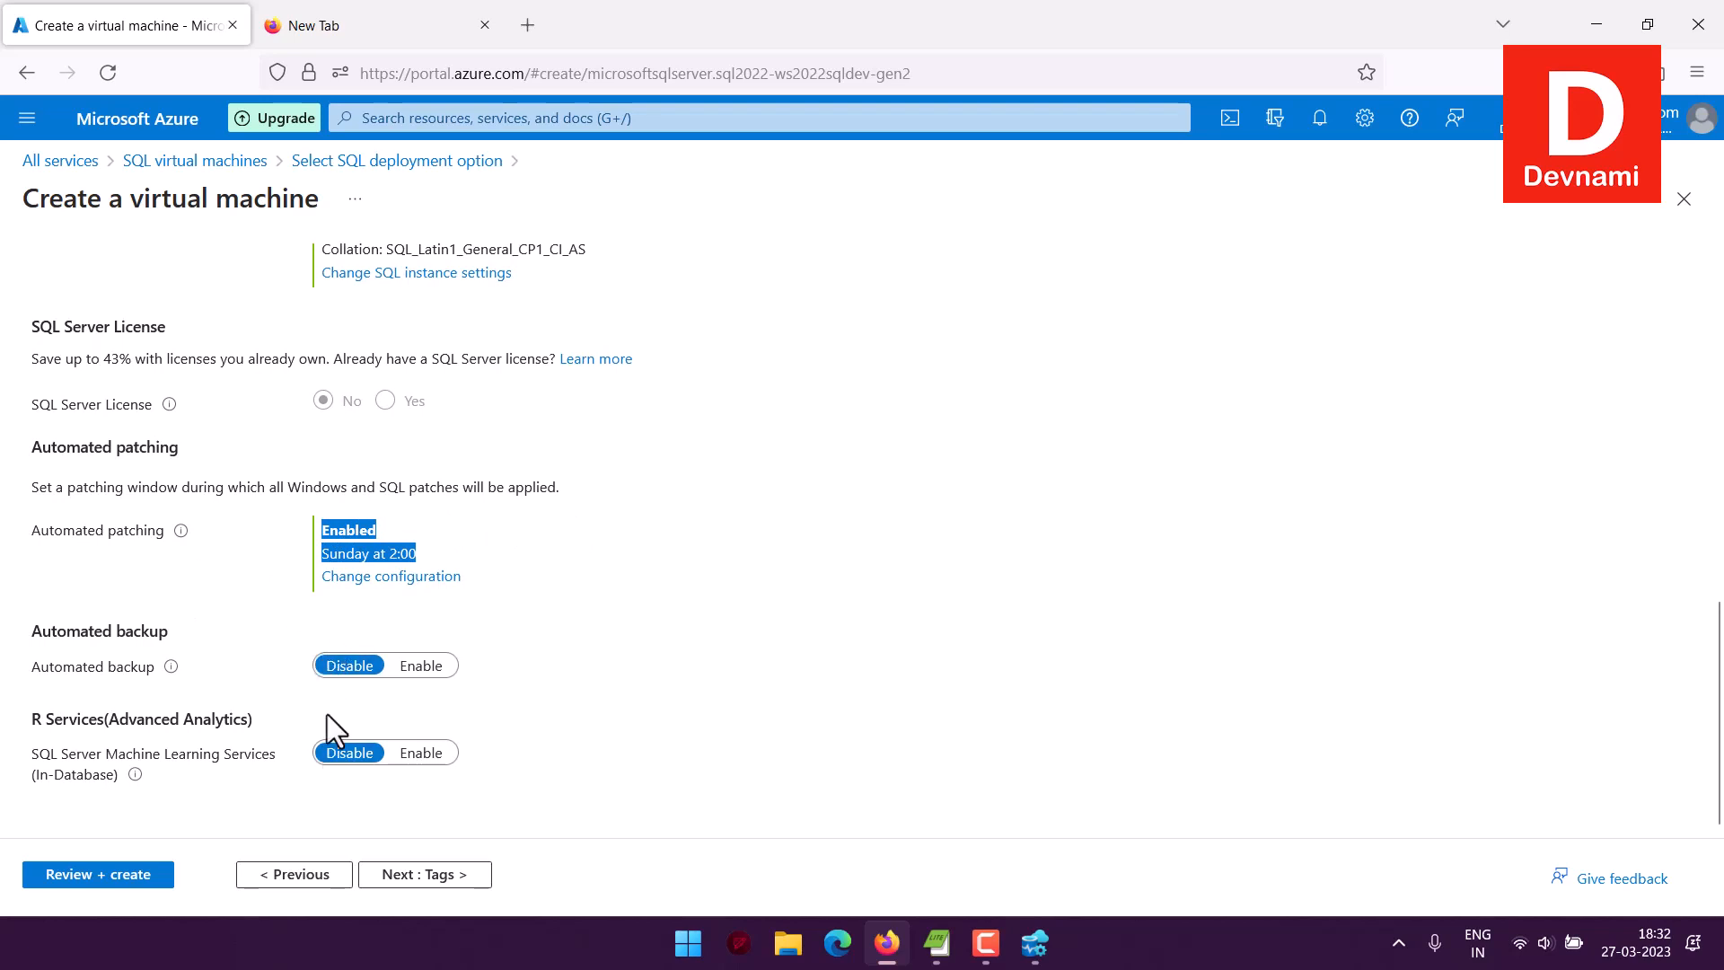
Go to the tag settings of the virtual machine and review the name, value and resource options.
{"action": "left_click", "coordinate": [441, 876]}
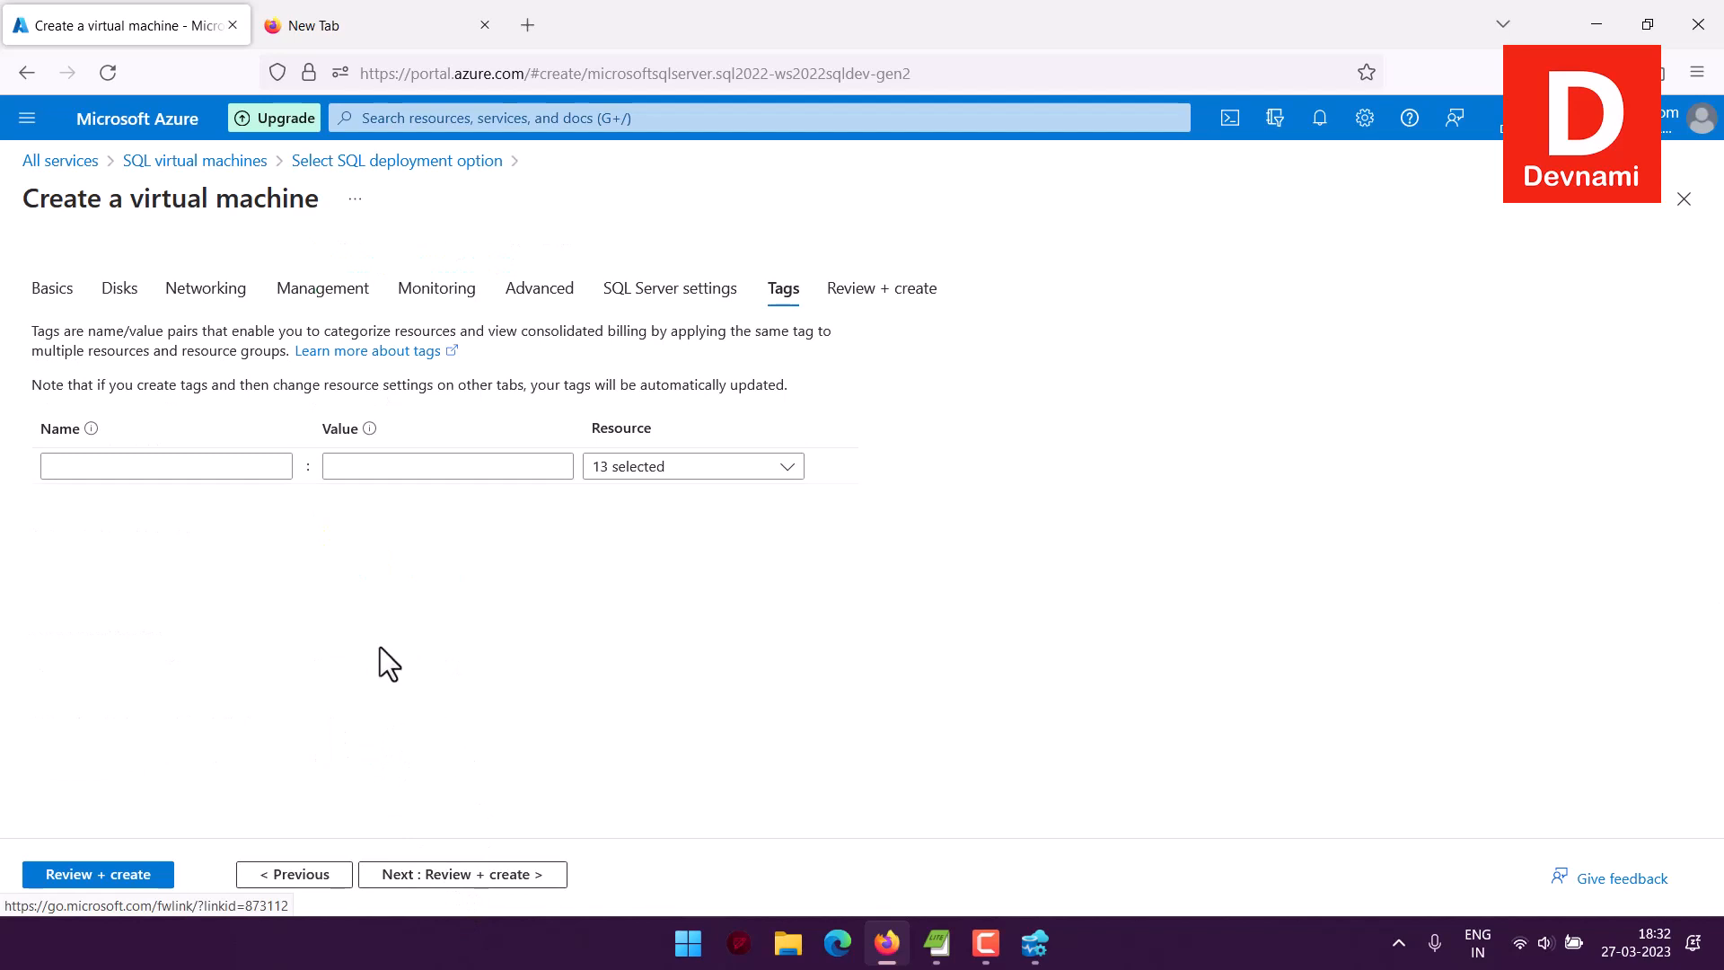
{"action": "left_click", "coordinate": [162, 467]}
{"action": "left_click", "coordinate": [386, 467]}
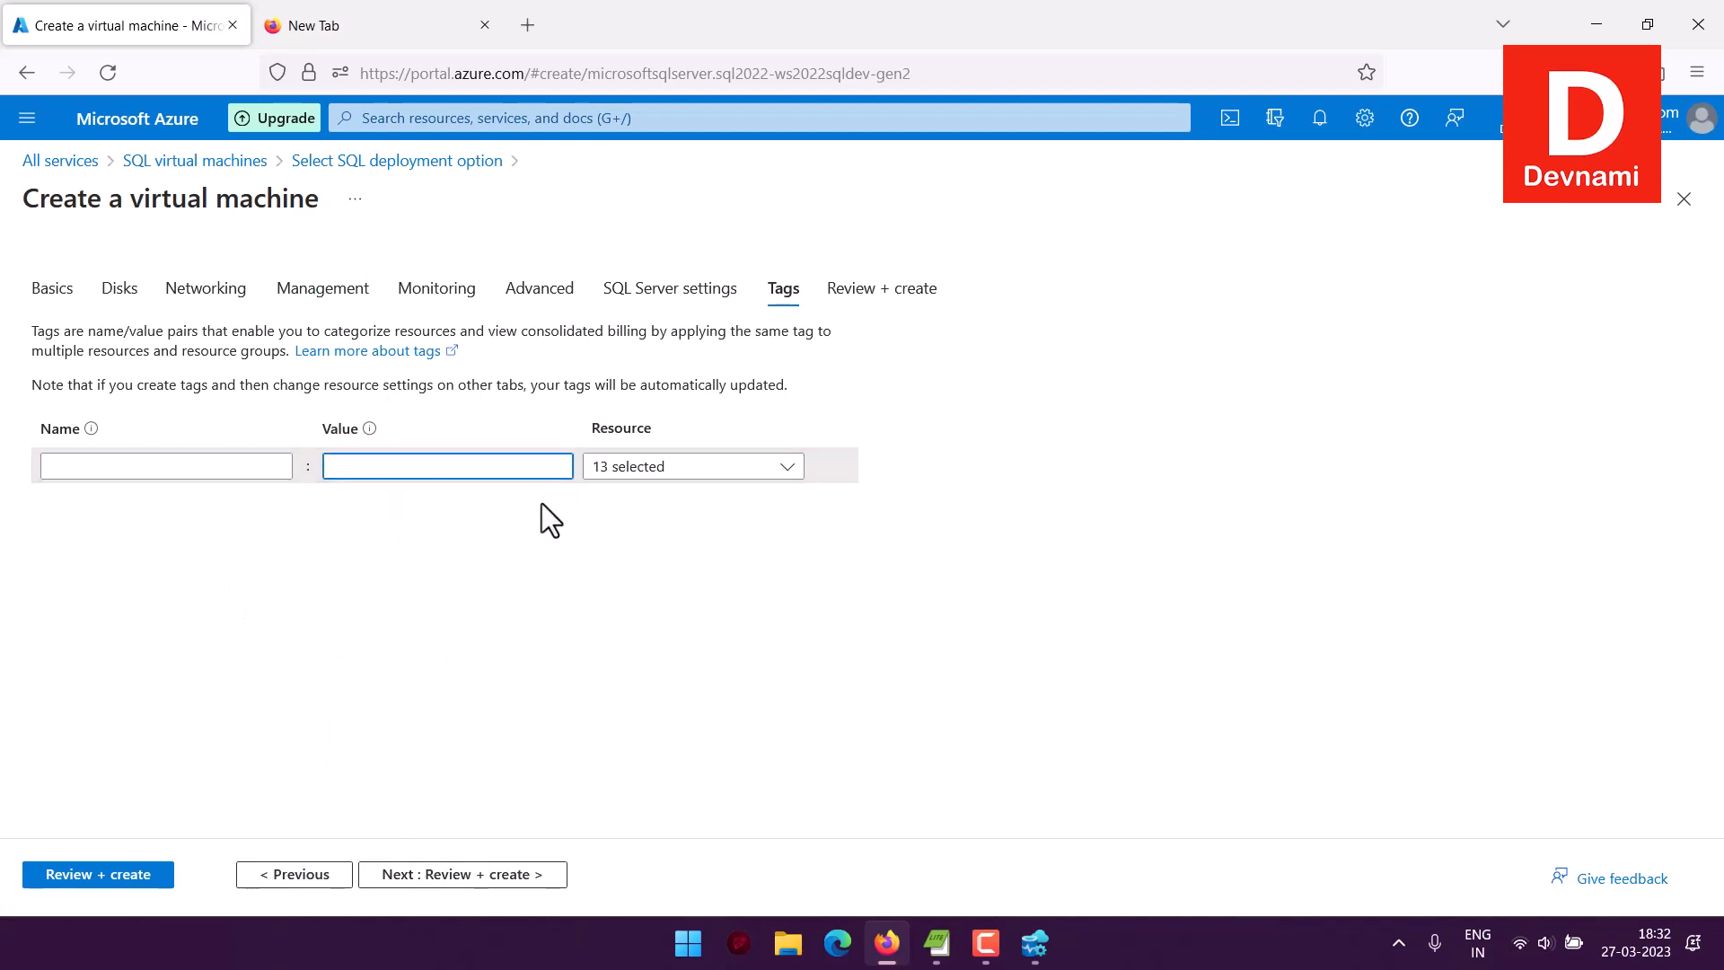
{"action": "left_click", "coordinate": [656, 468]}
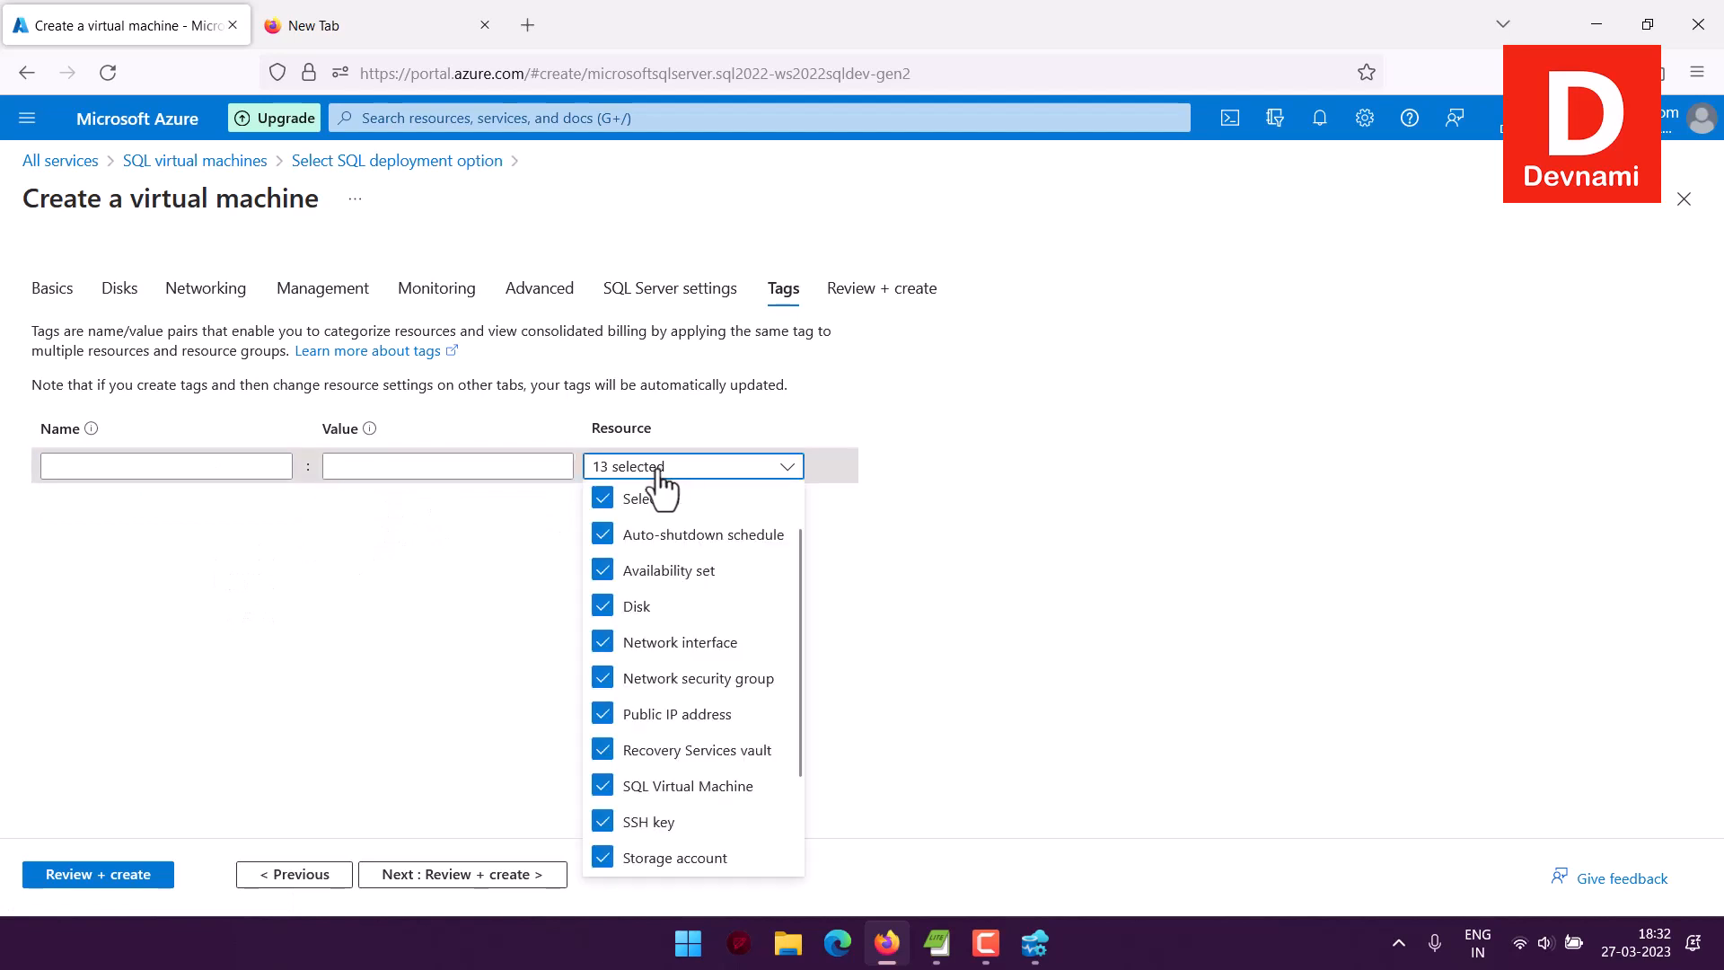
{"action": "left_click", "coordinate": [433, 580]}
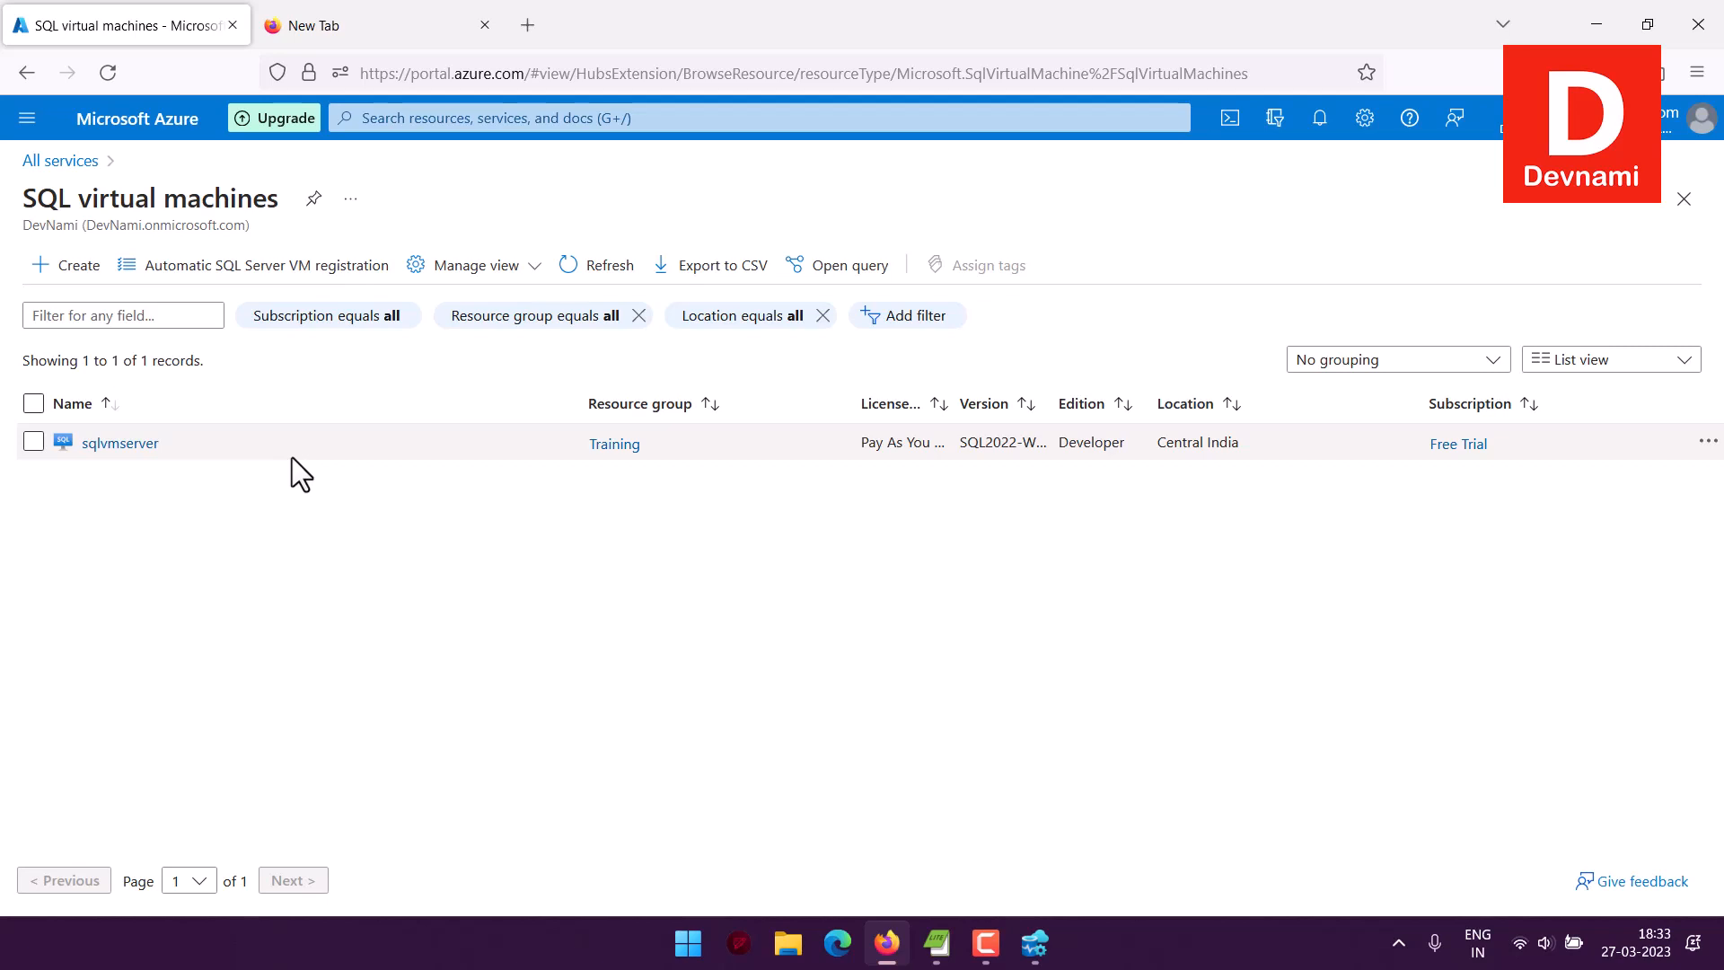
Open the existing SQL virtual machine sqlvmserver and go to the overview of its underlying virtual machine.
{"action": "left_click", "coordinate": [119, 444]}
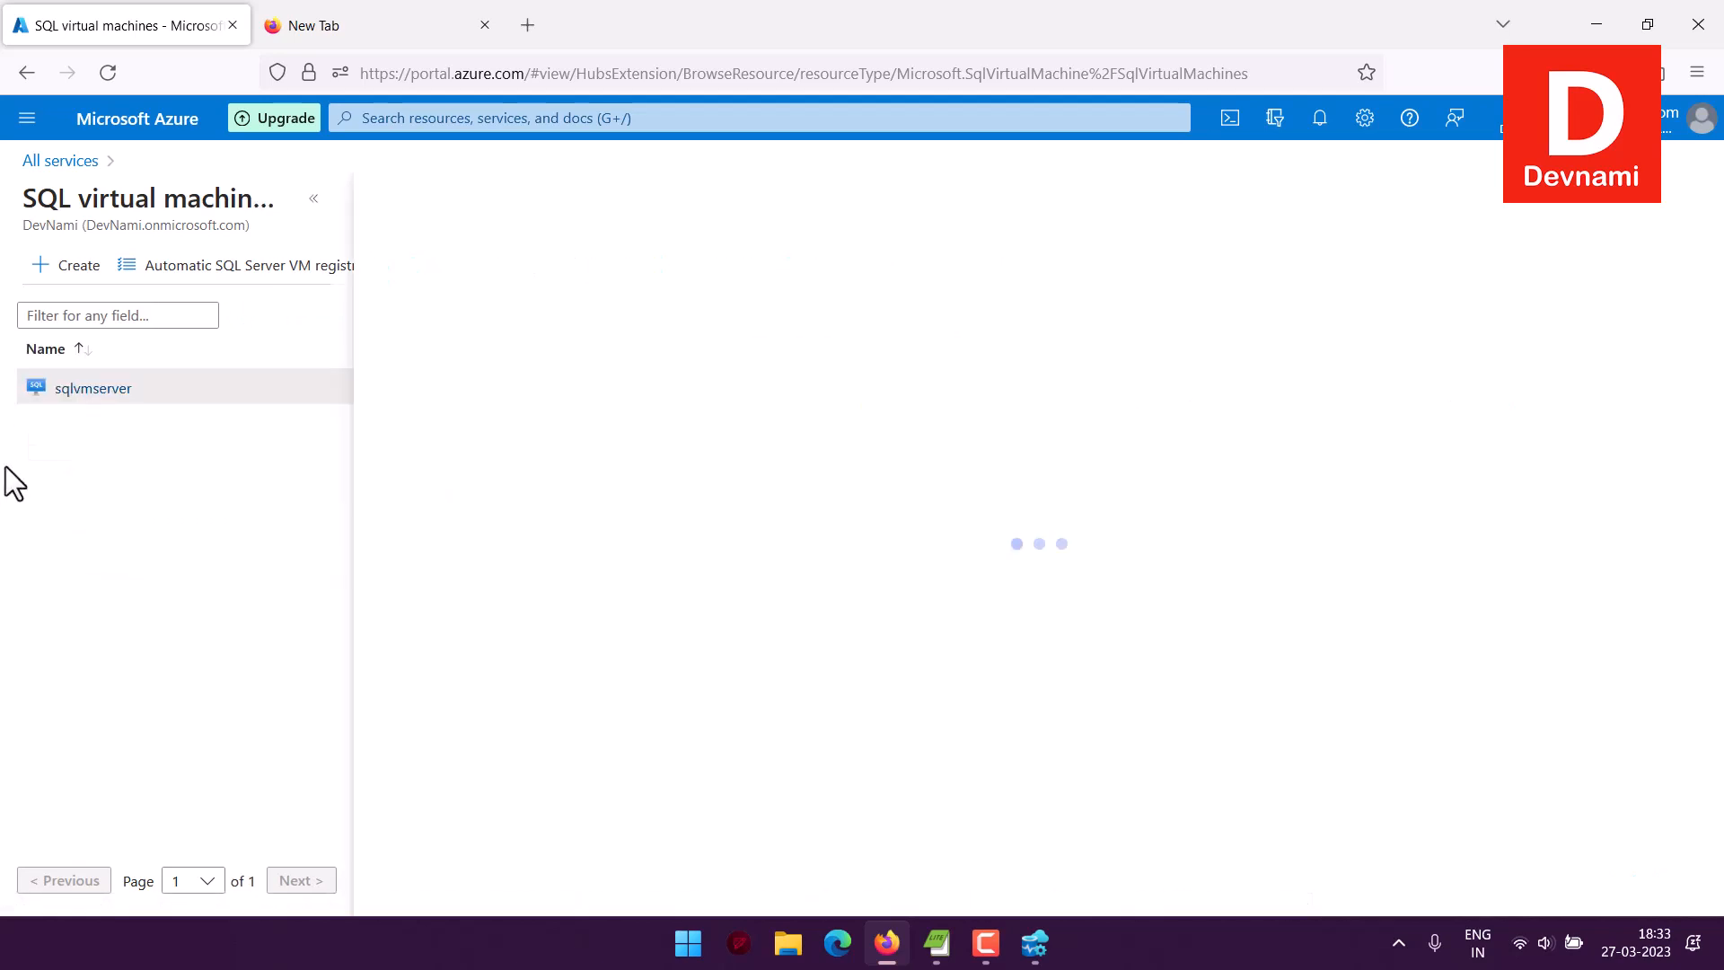
{"action": "left_click", "coordinate": [314, 198]}
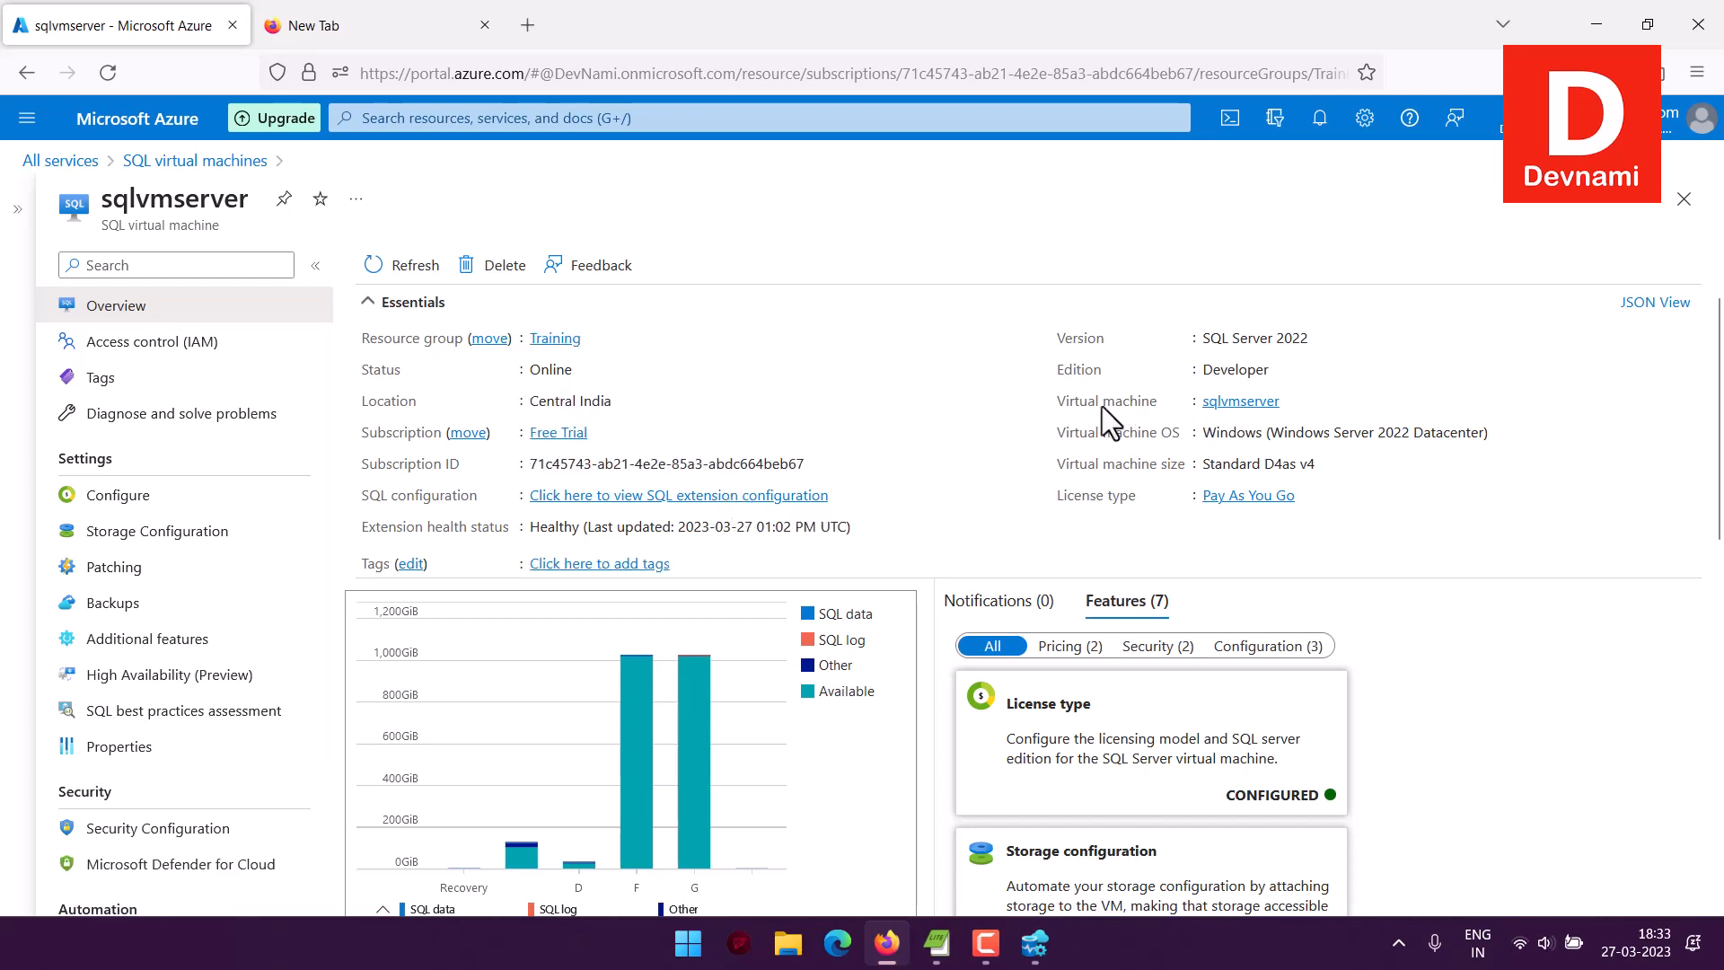
{"action": "left_click", "coordinate": [1227, 404]}
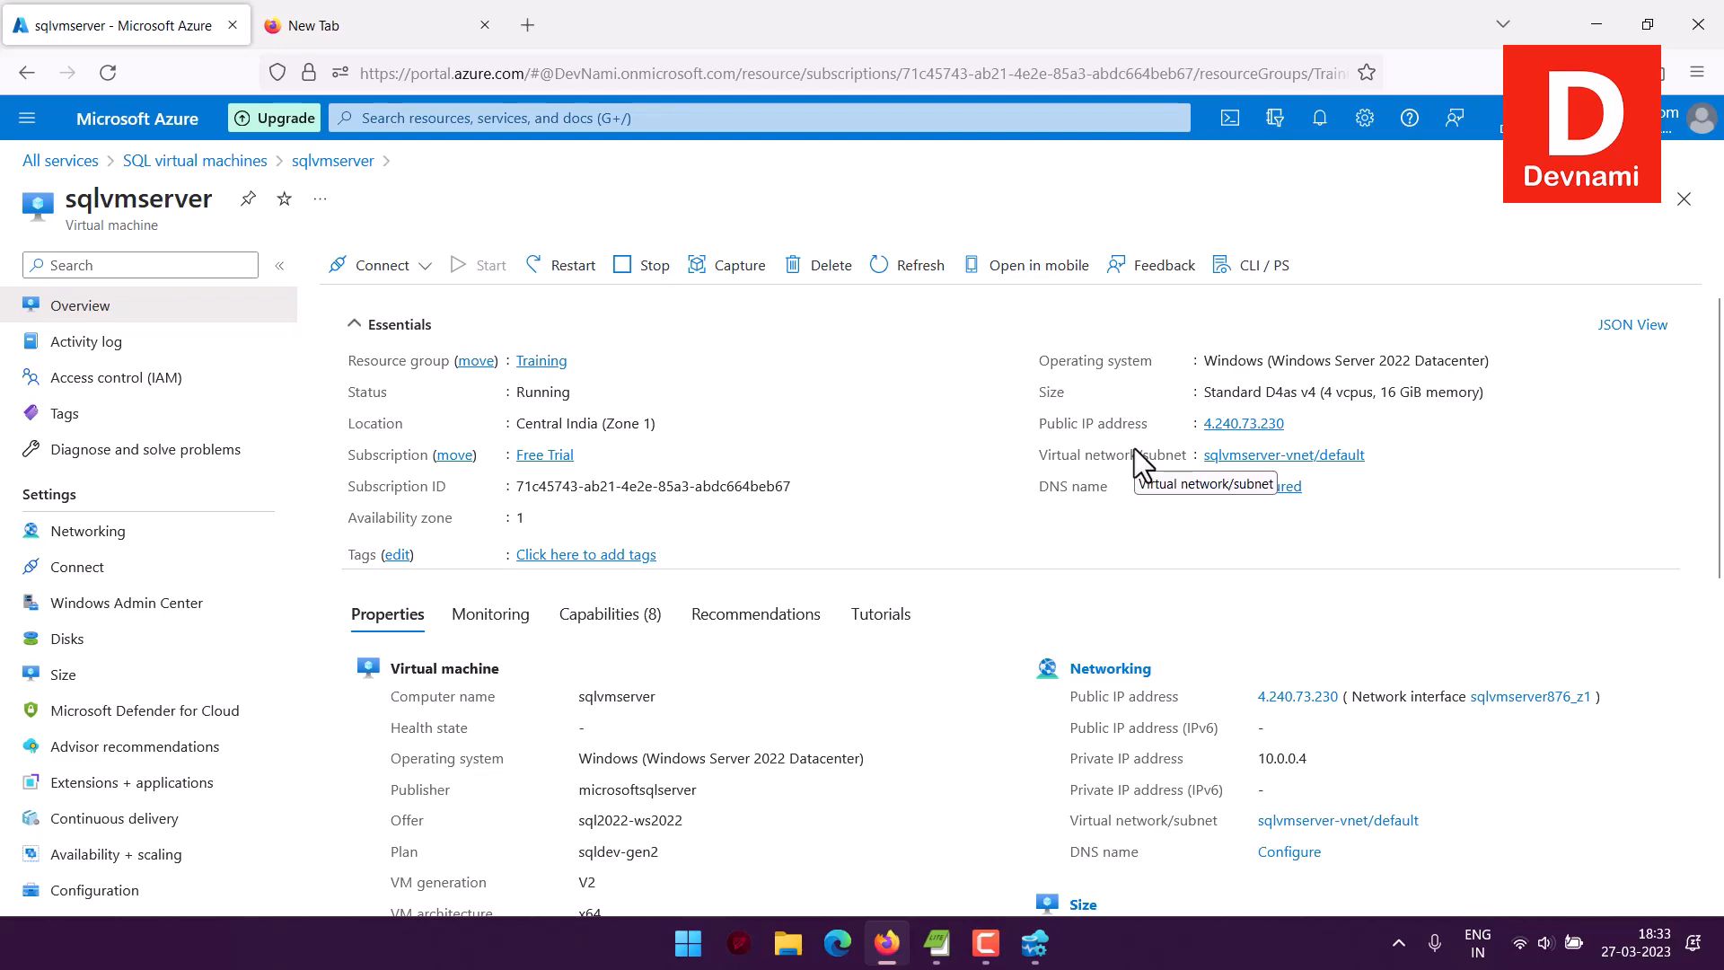
Switch to Azure Data Studio, postpone the update, and start a new connection with the recent connections list cleared.
{"action": "left_click", "coordinate": [1035, 943]}
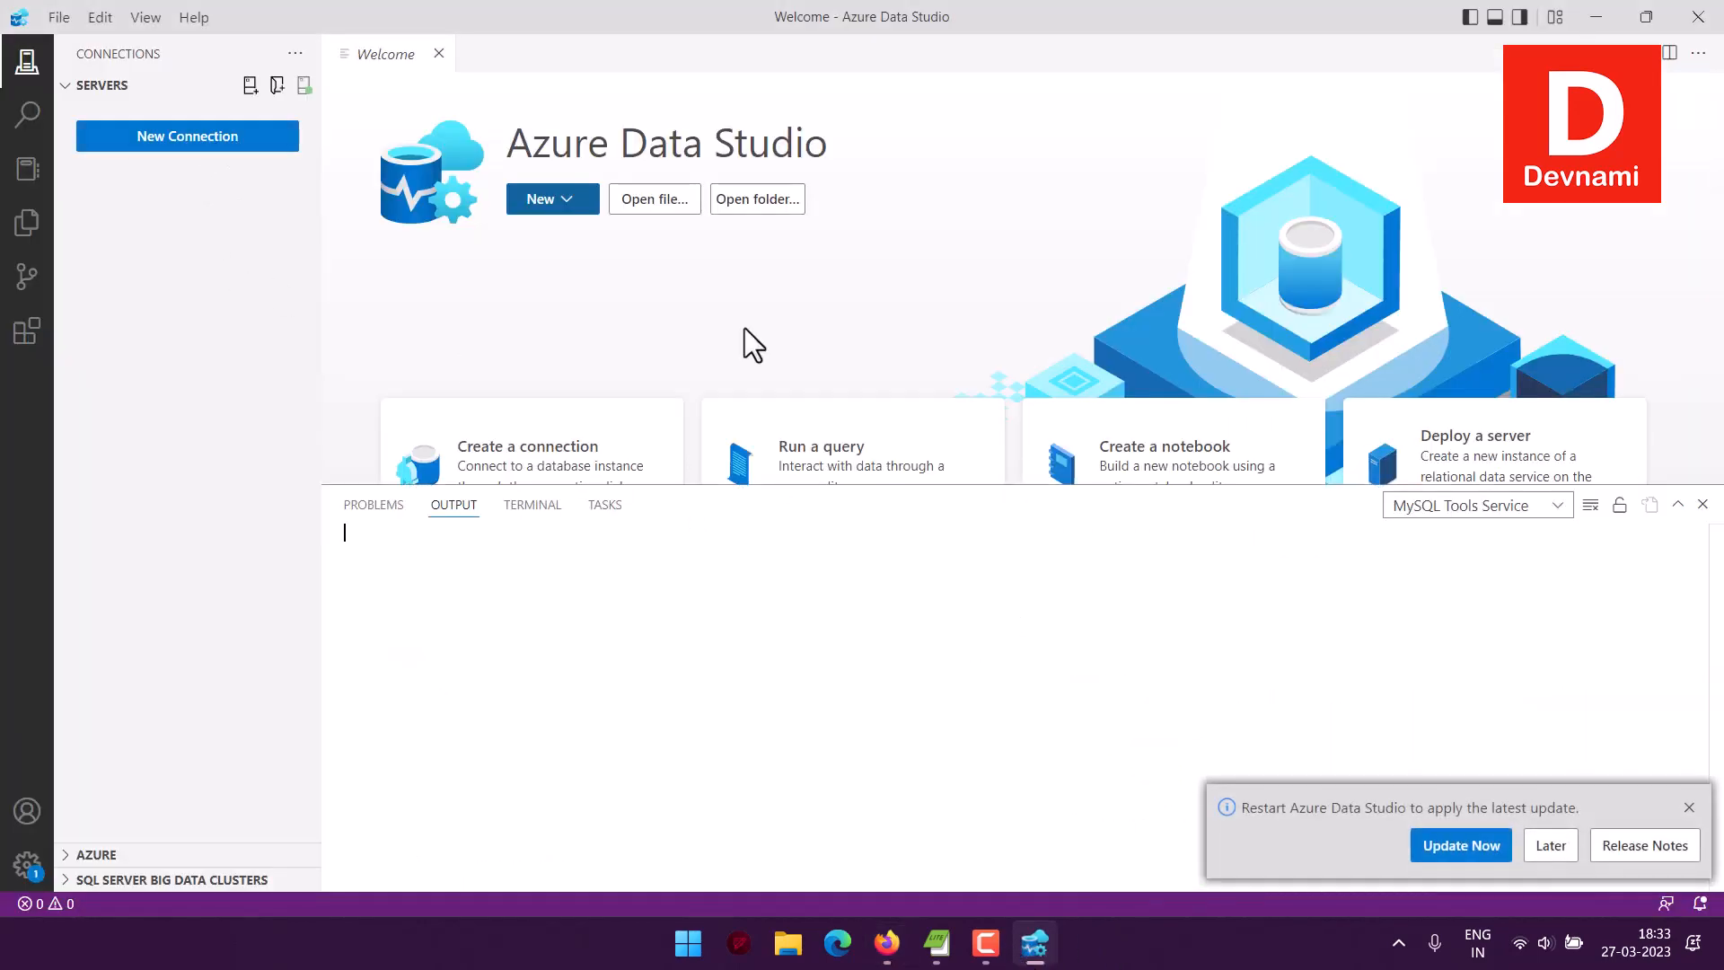
{"action": "left_click", "coordinate": [1550, 845]}
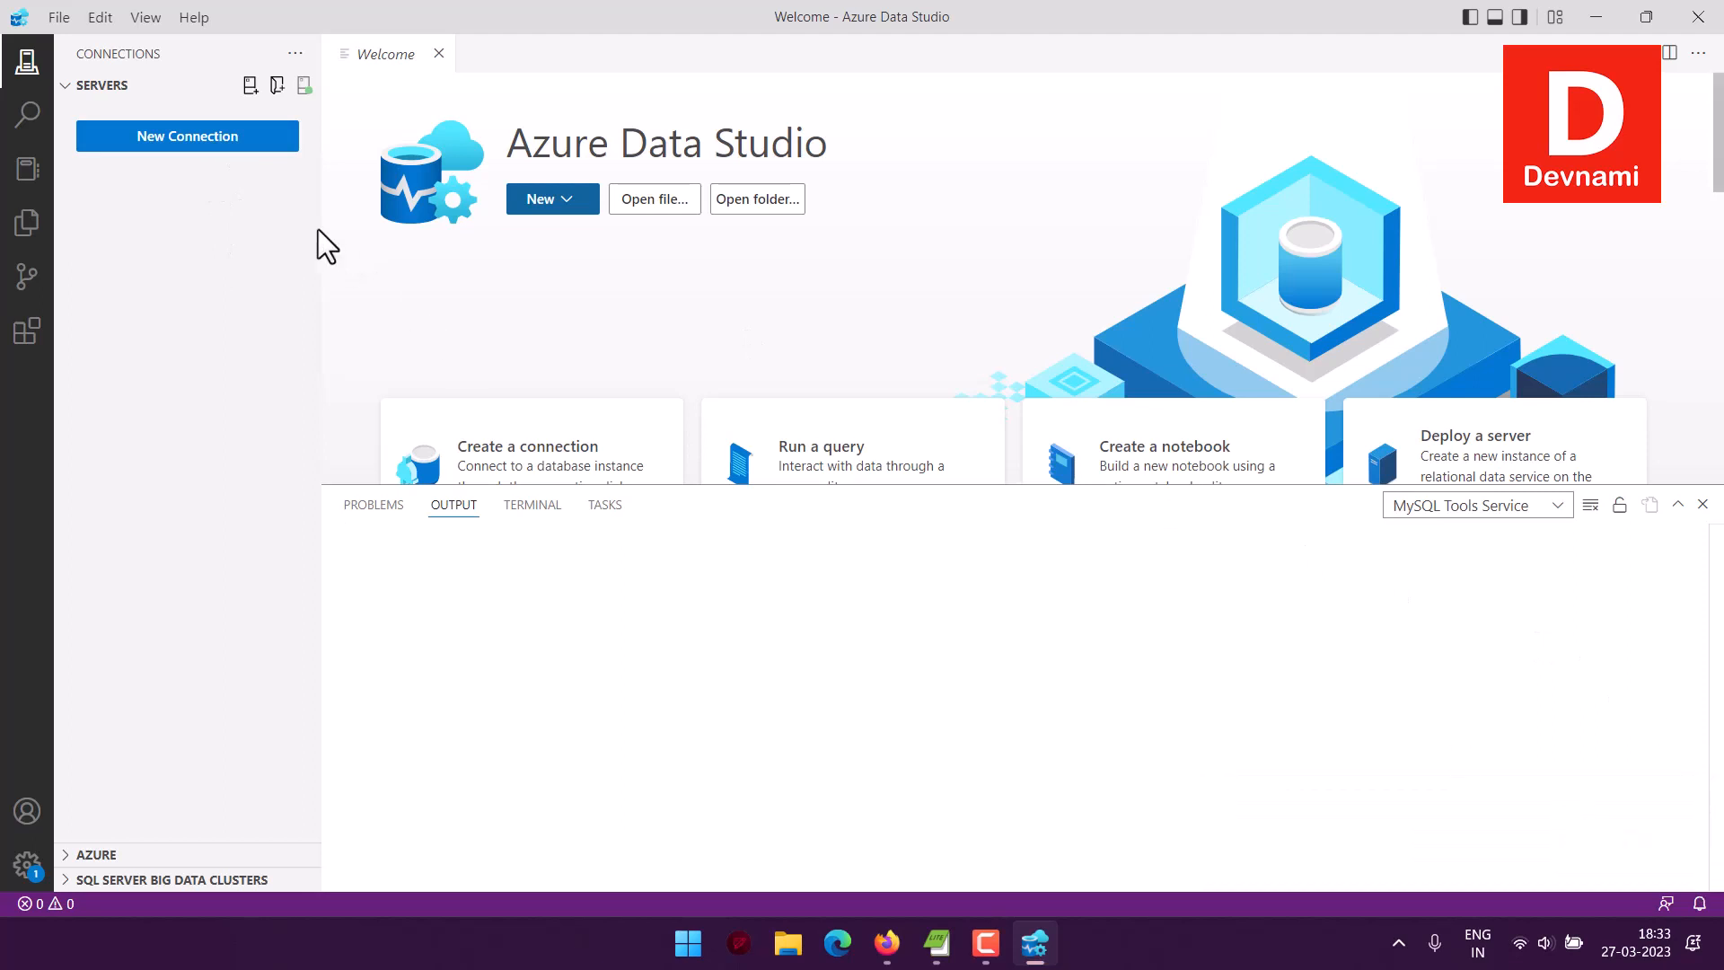
{"action": "left_click", "coordinate": [196, 139]}
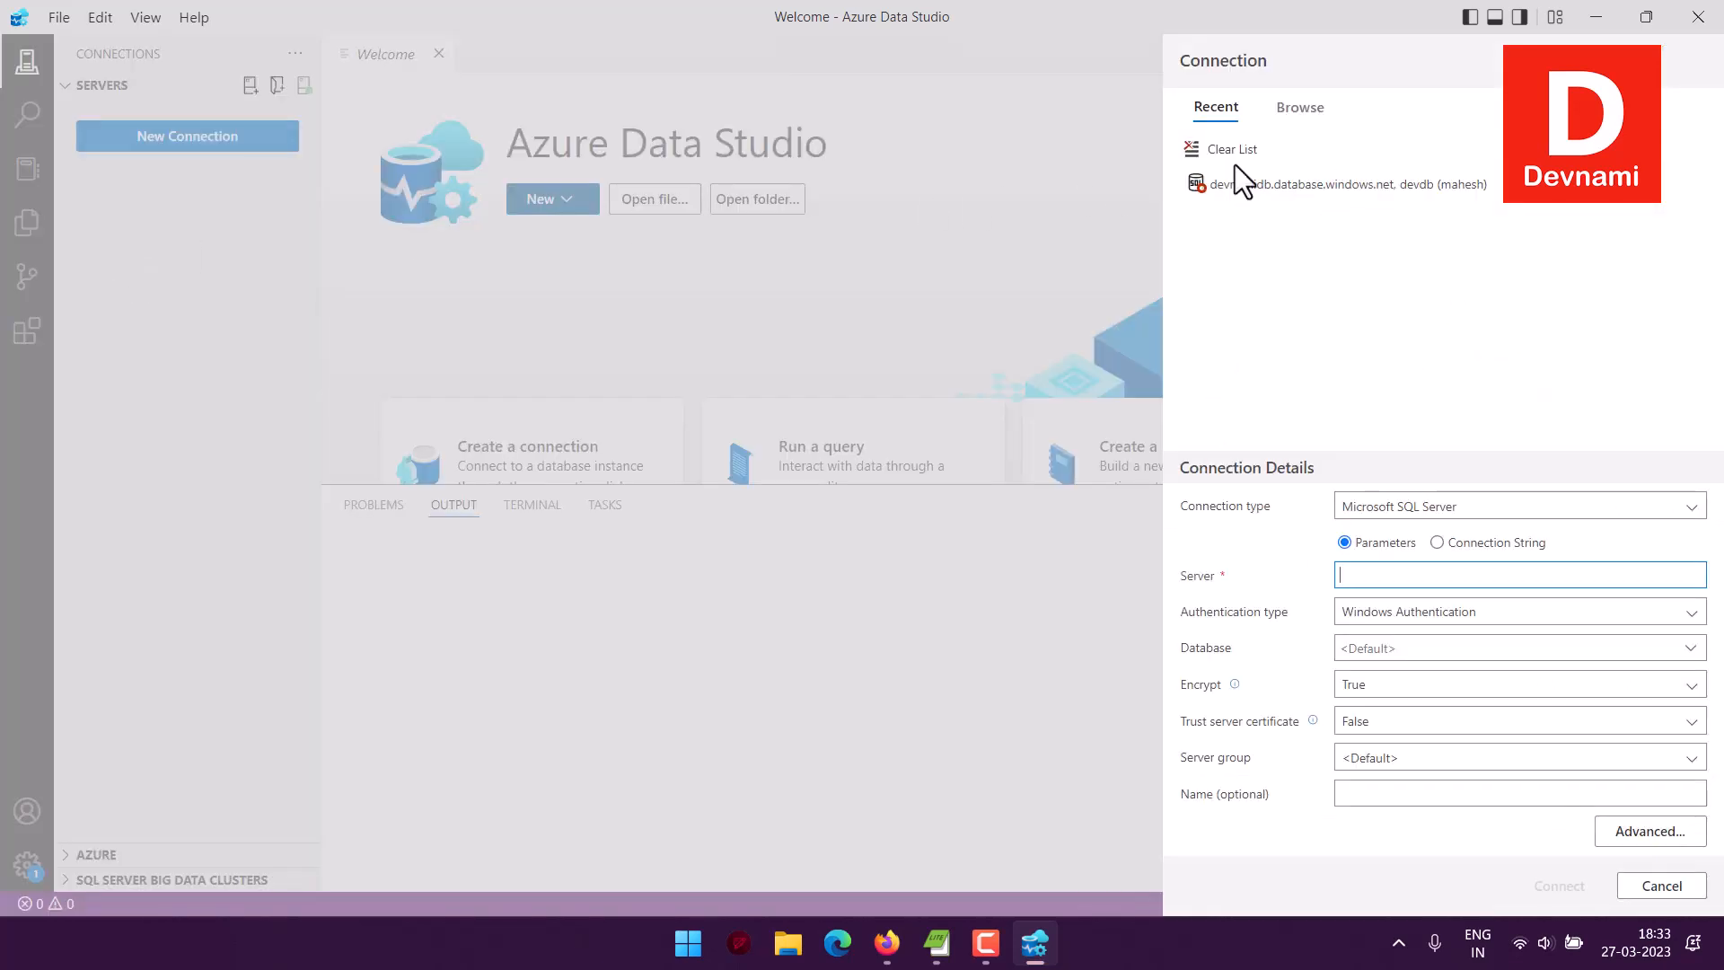
{"action": "left_click", "coordinate": [1231, 150]}
{"action": "left_click", "coordinate": [955, 470]}
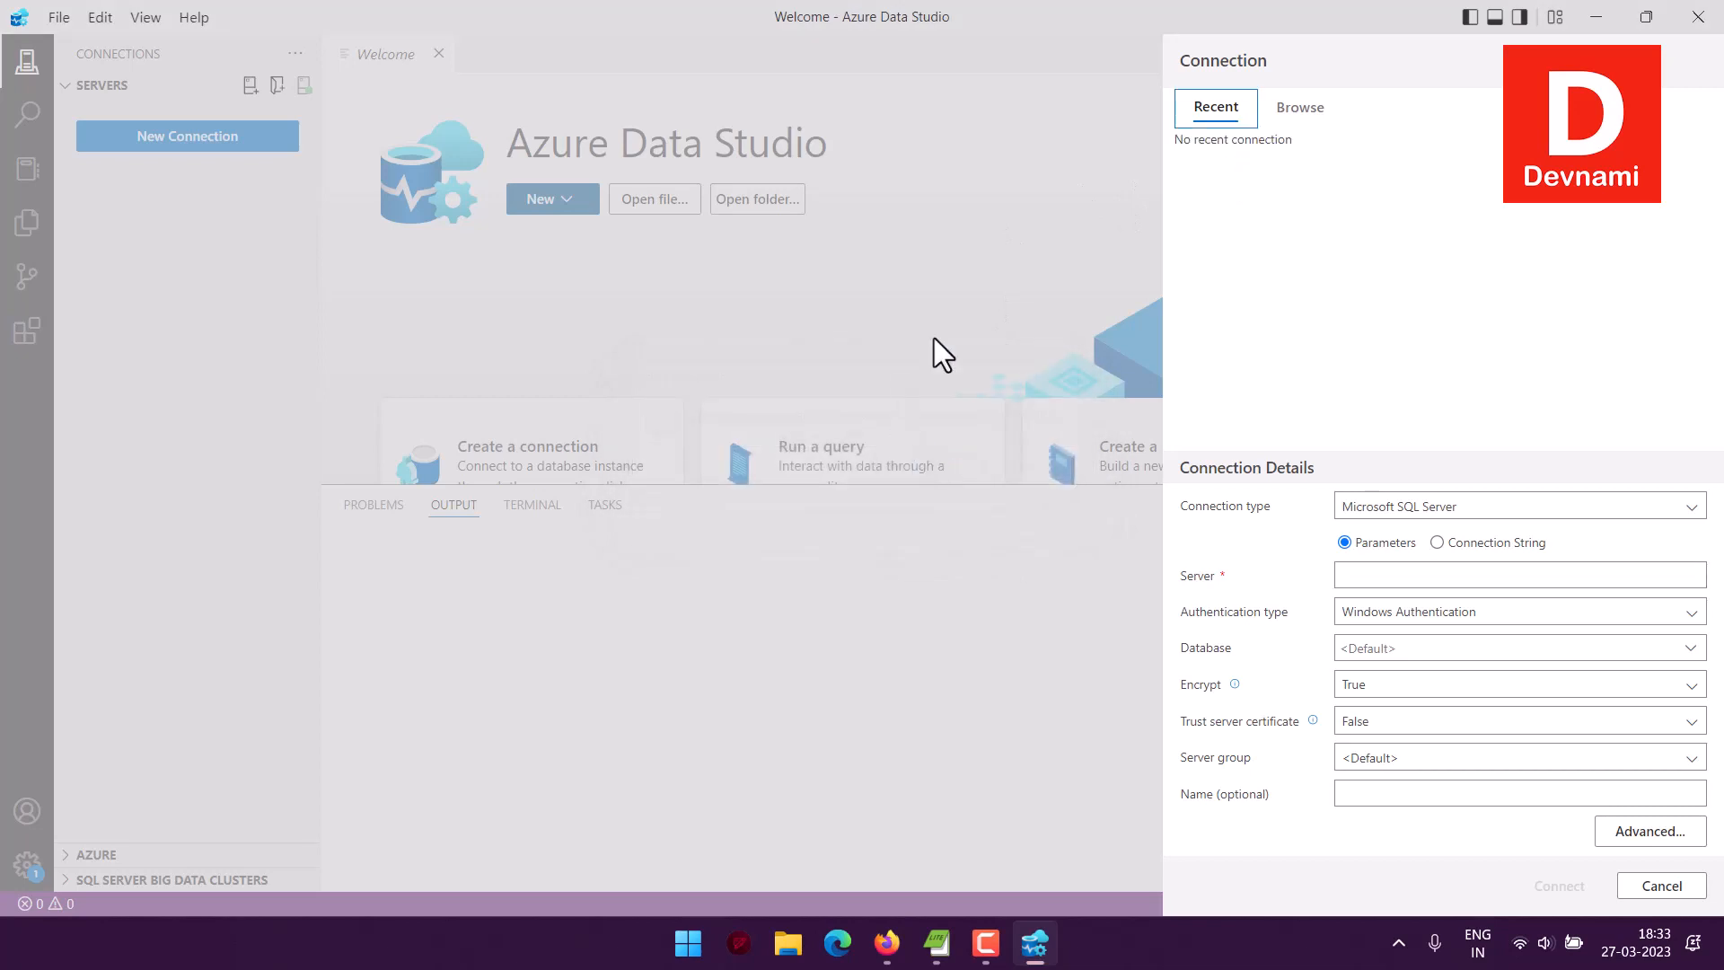
Browse the Azure account for available connections and check the supported connection types, keeping Microsoft SQL Server.
{"action": "left_click", "coordinate": [1300, 110]}
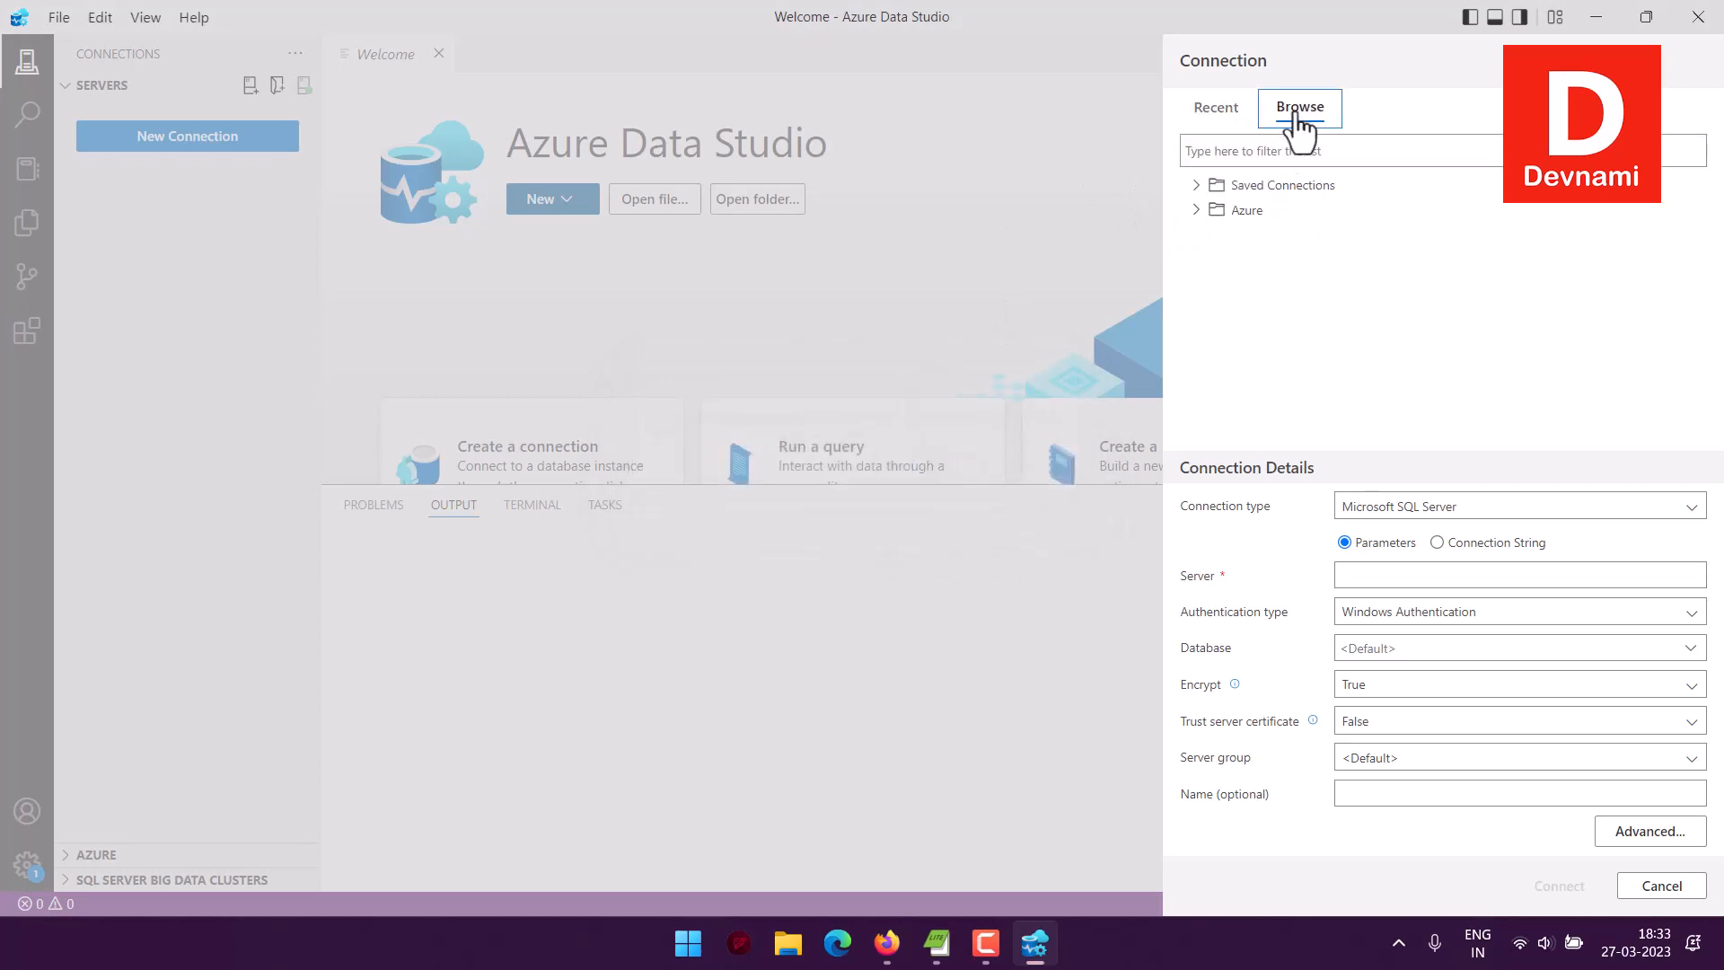
{"action": "left_click", "coordinate": [1197, 212]}
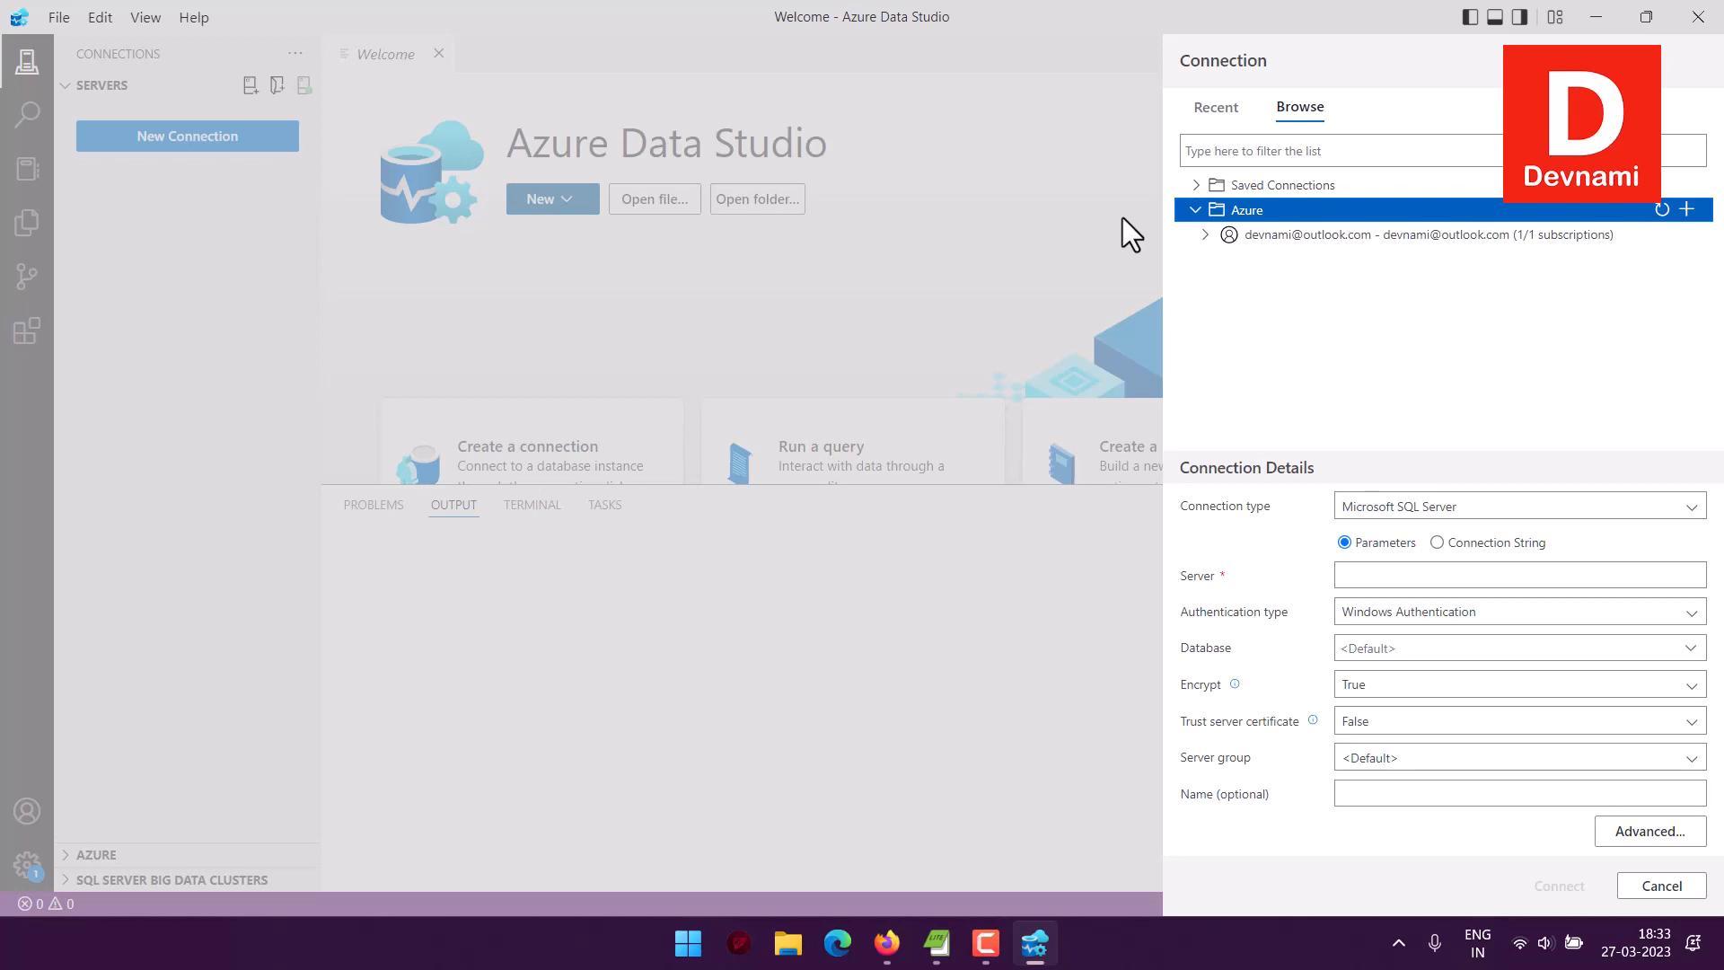
{"action": "left_click", "coordinate": [1208, 235]}
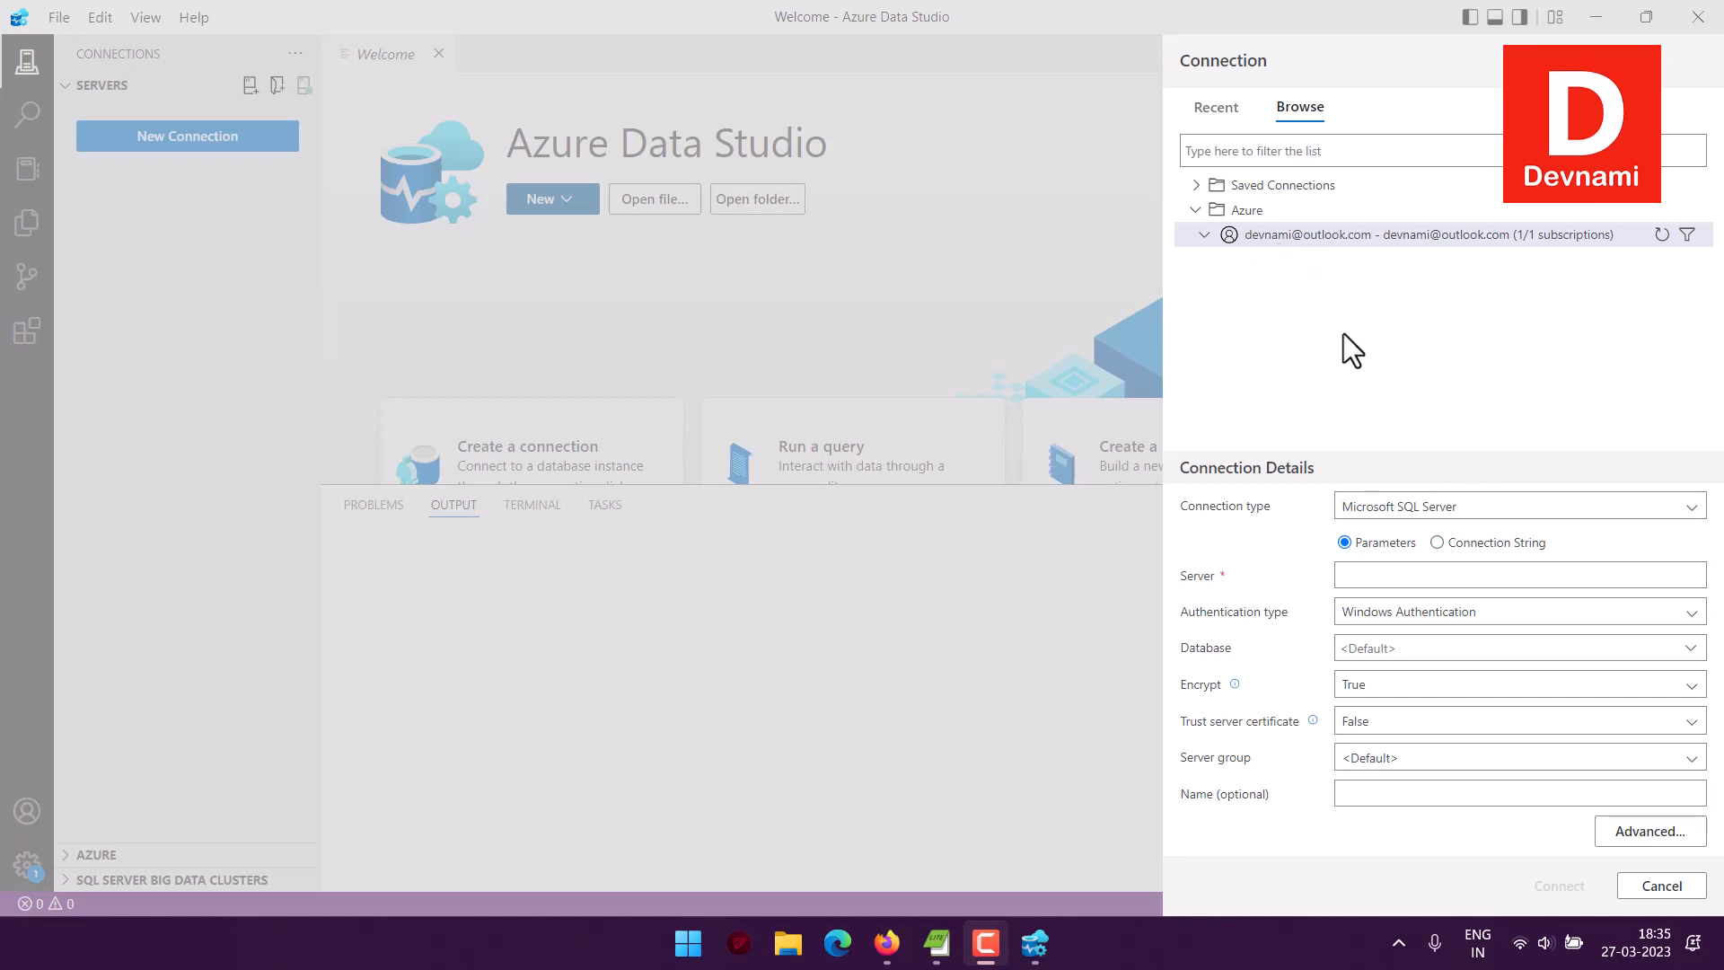
{"action": "left_click", "coordinate": [1421, 508]}
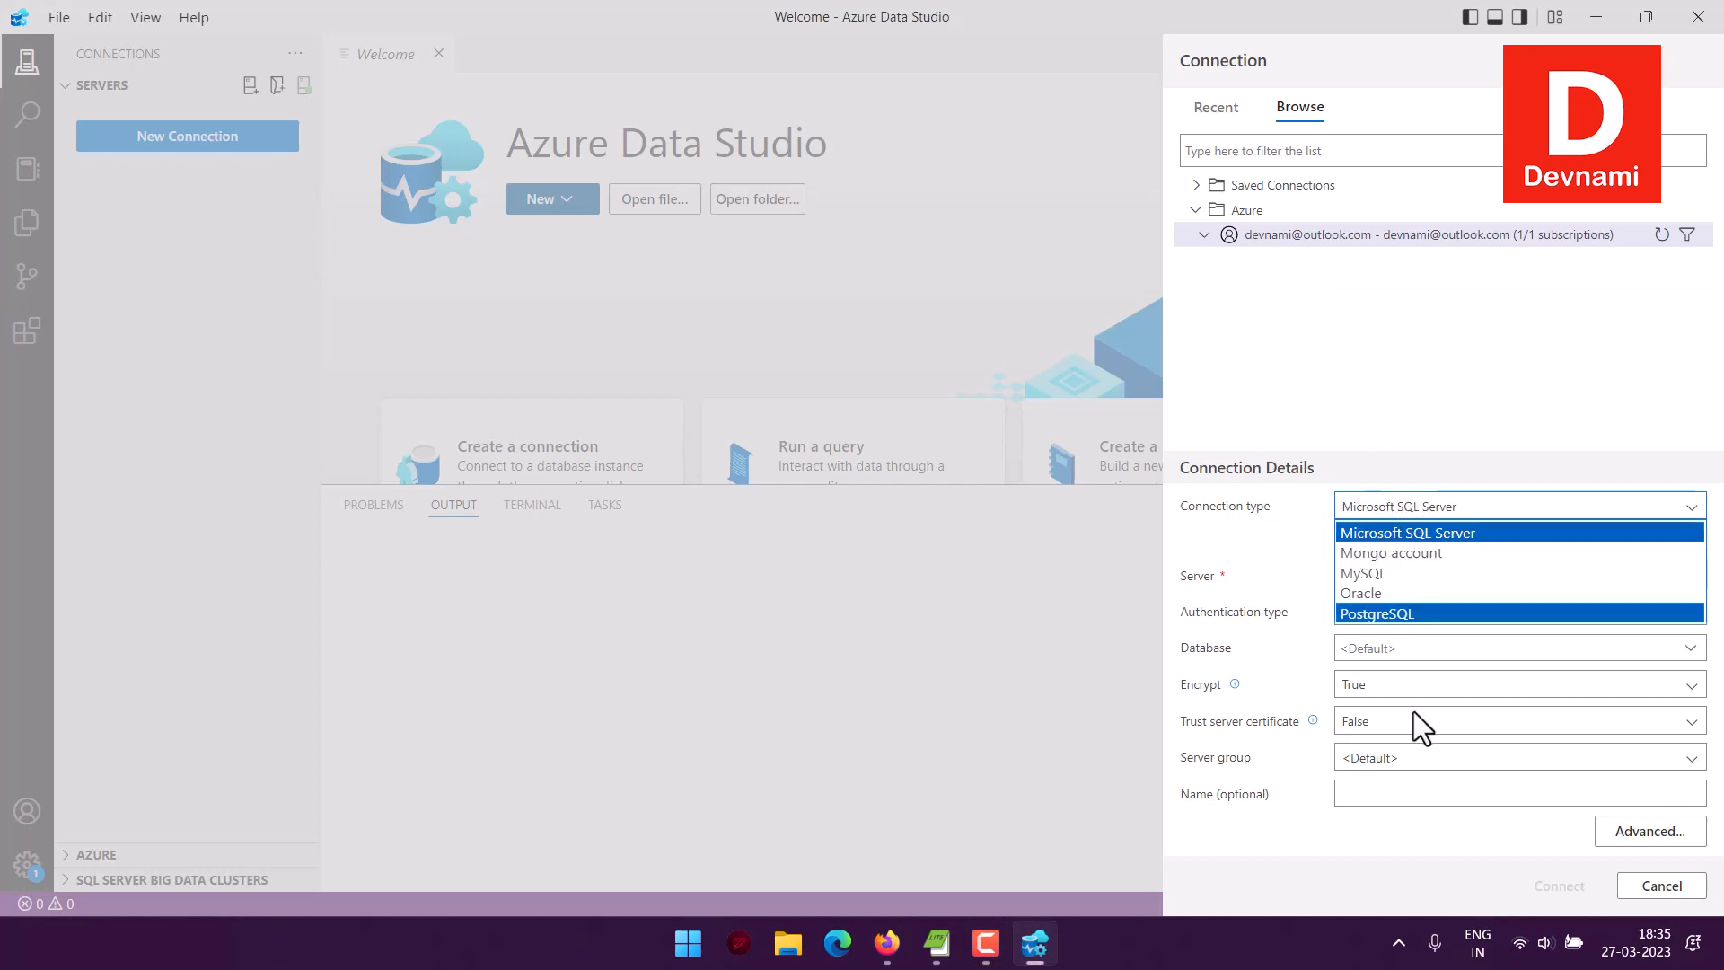
{"action": "left_click", "coordinate": [1258, 627]}
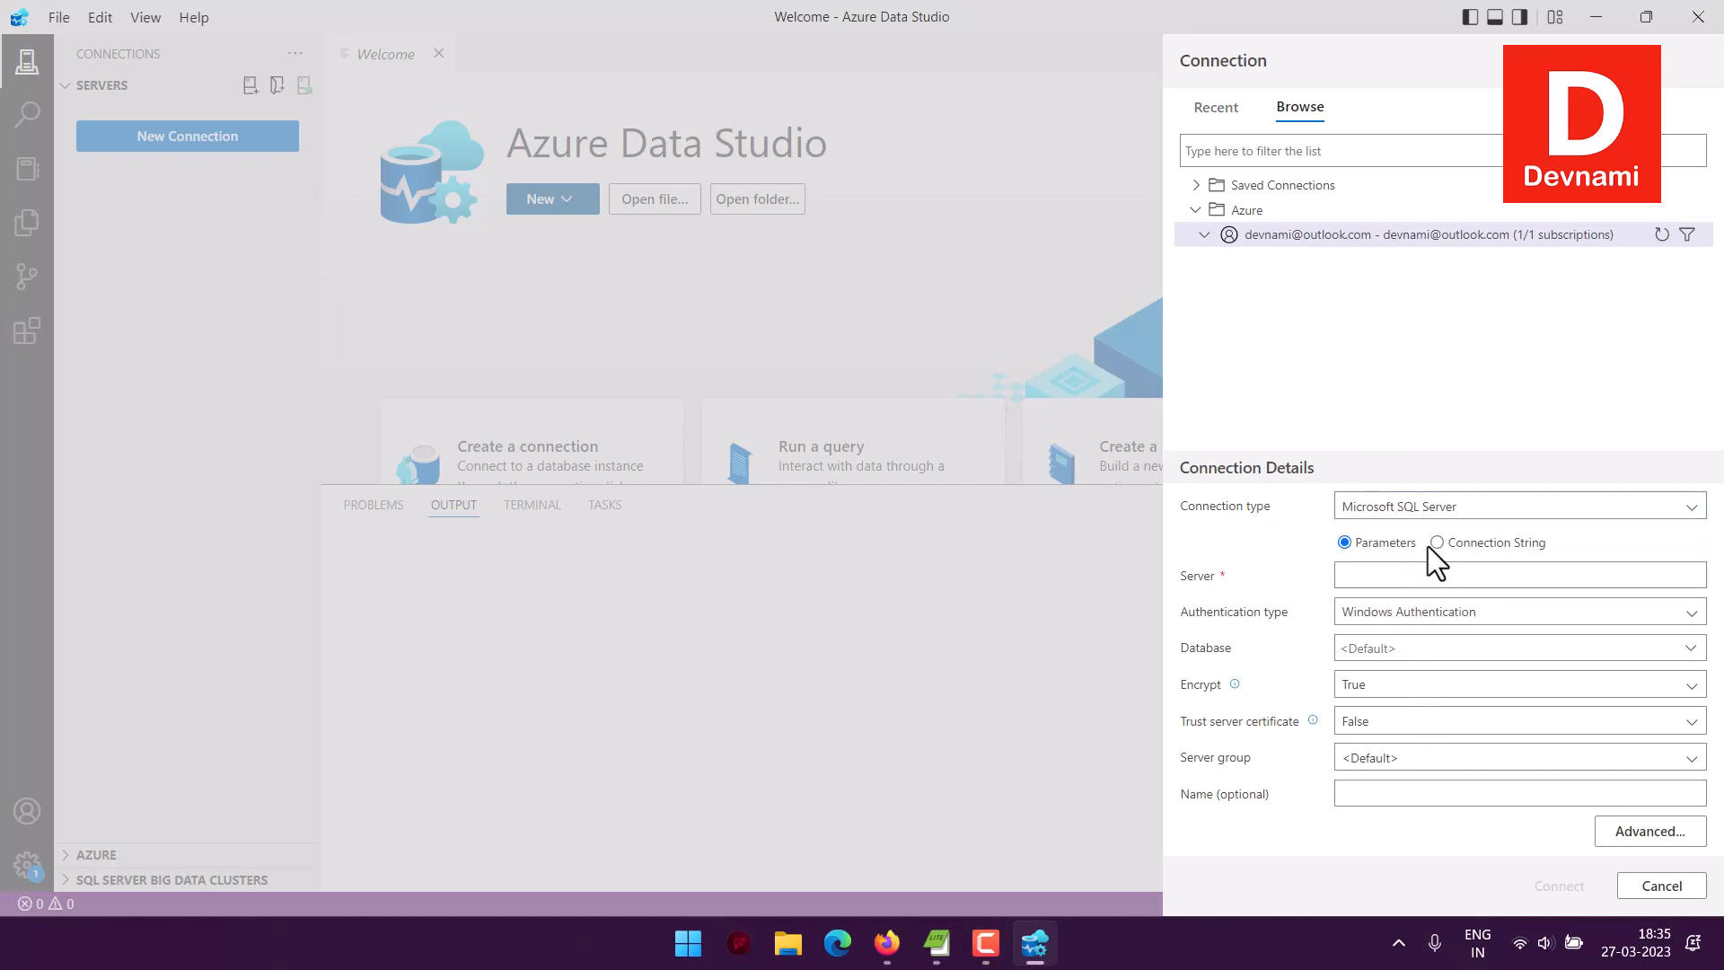
Copy the public IP address 4.240.73.230 of sqlvmserver from the Azure portal and enter it as the server in Azure Data Studio.
{"action": "left_click", "coordinate": [1380, 574]}
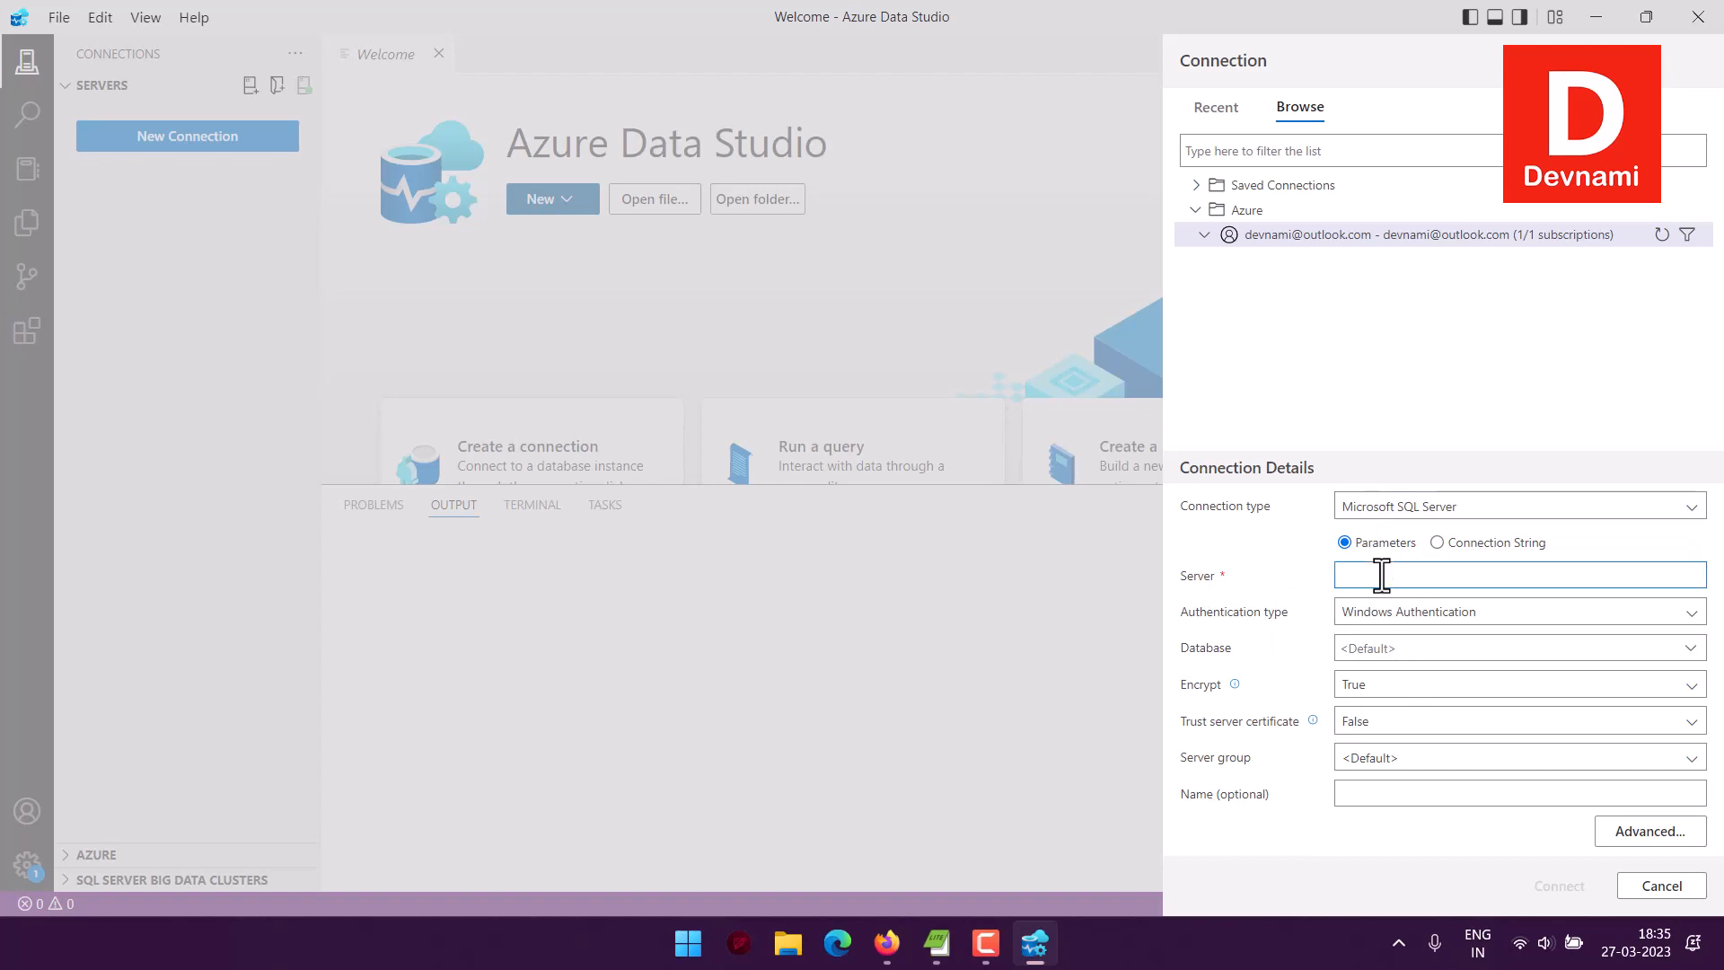
{"action": "left_click", "coordinate": [887, 944]}
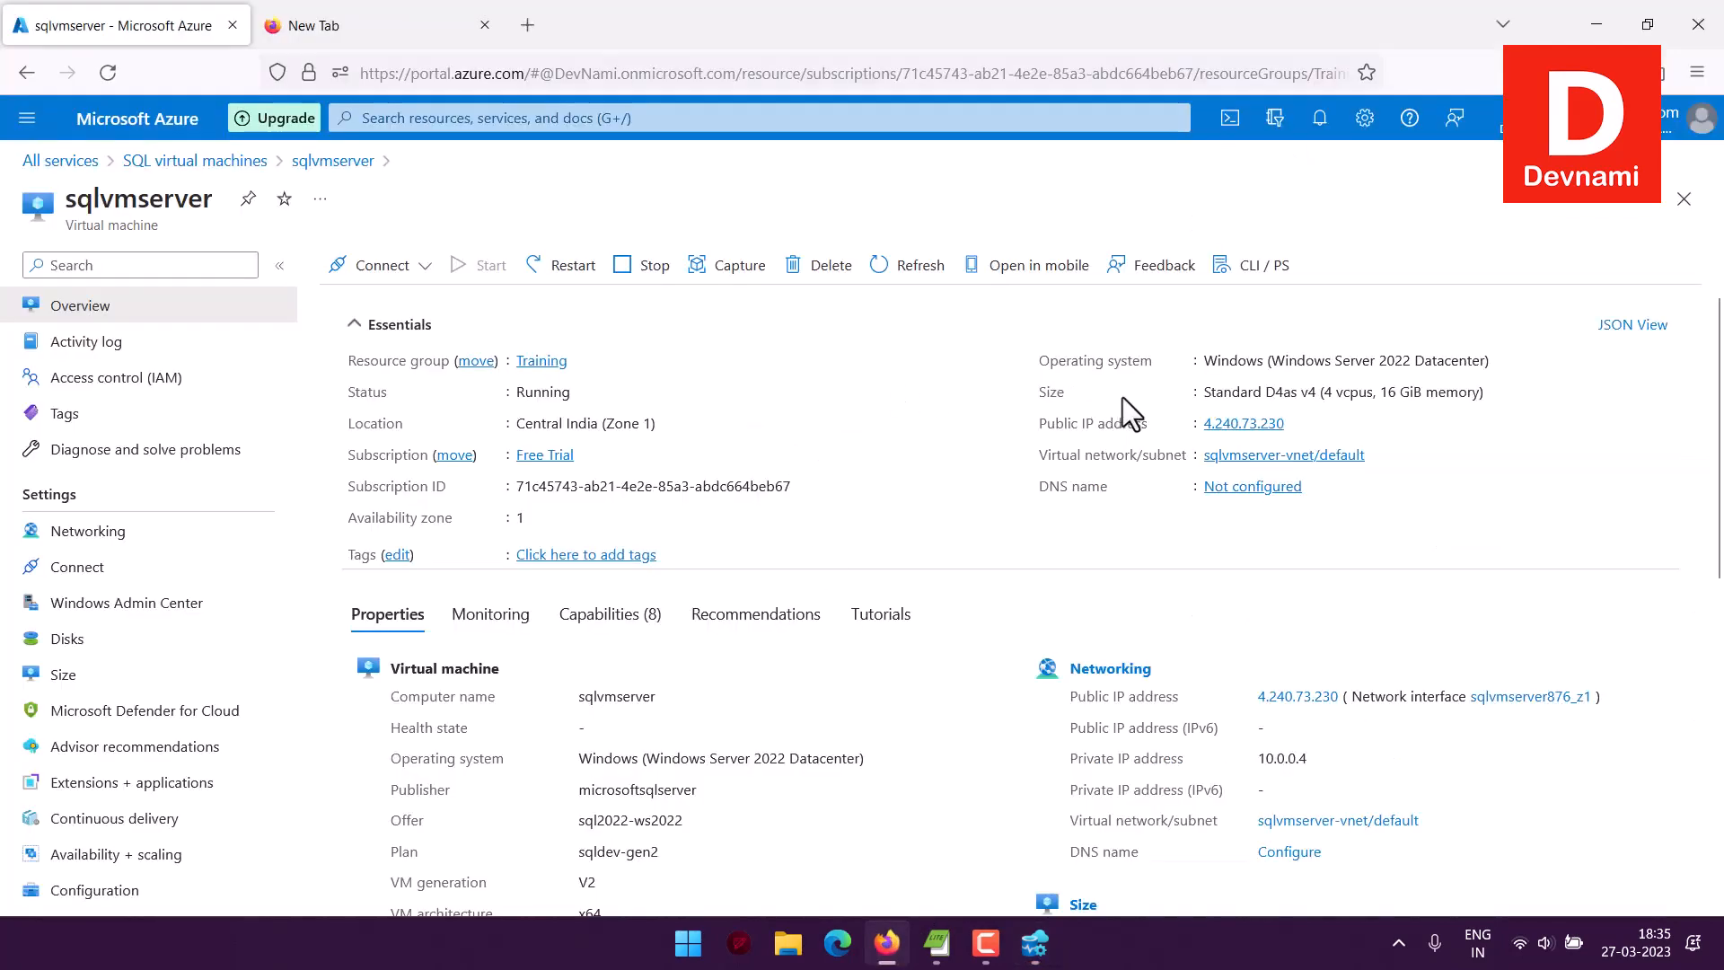
{"action": "left_click", "coordinate": [1298, 424]}
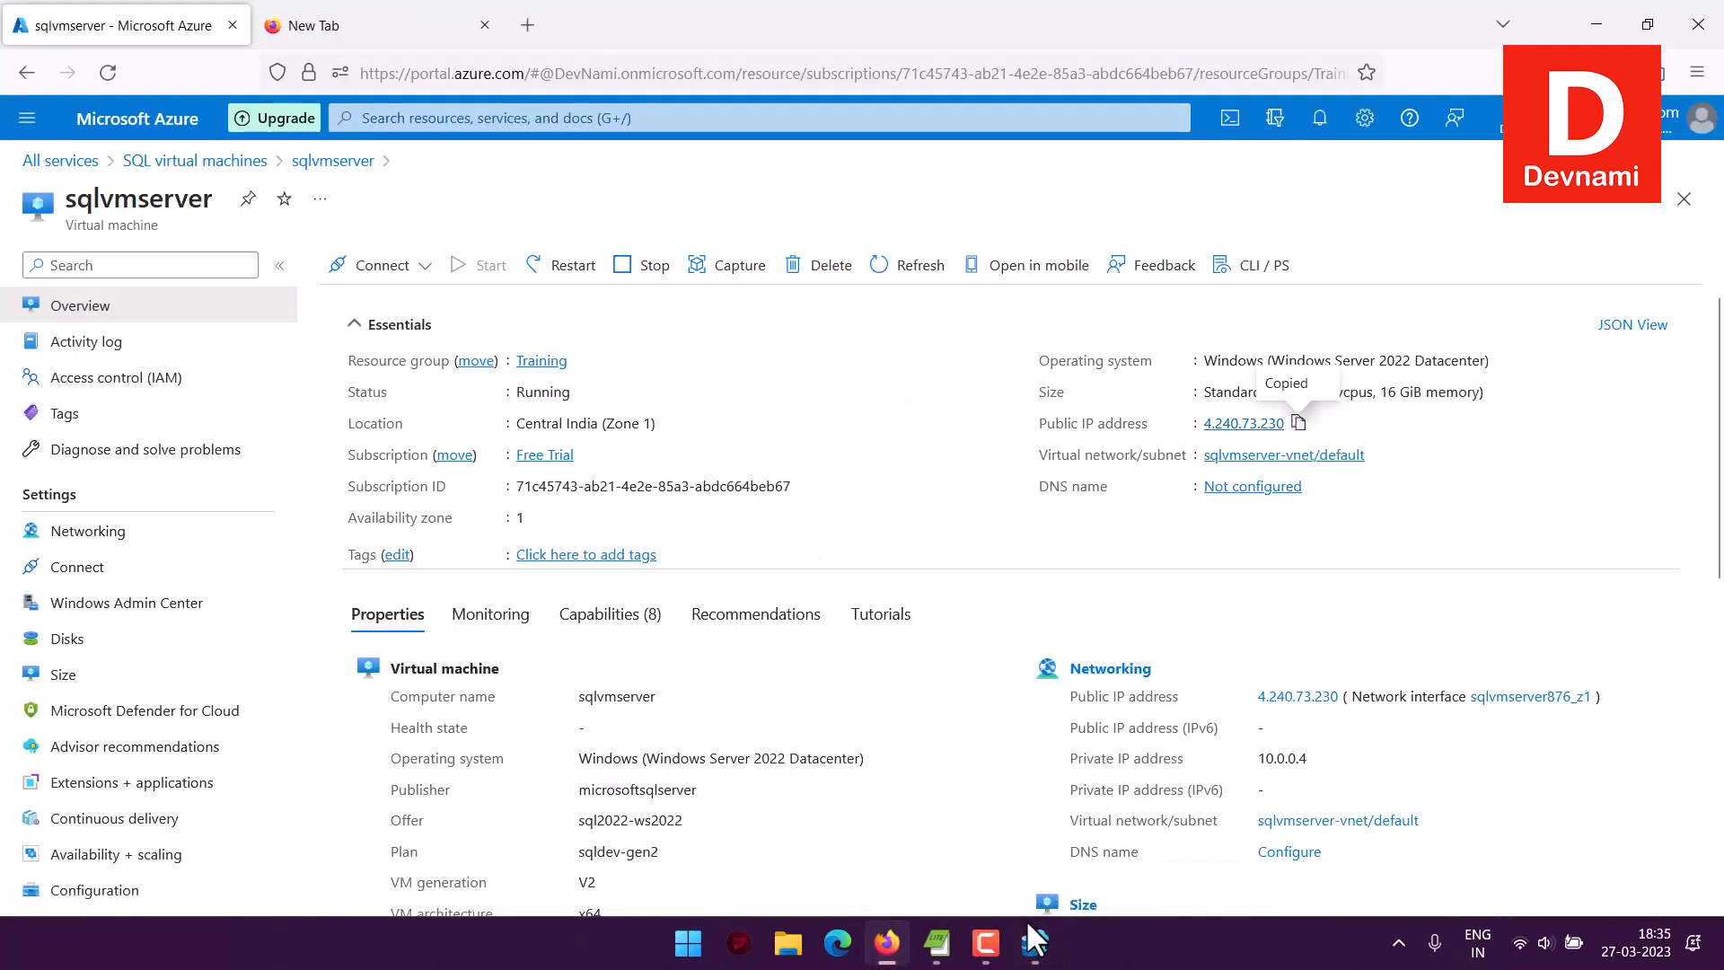
{"action": "left_click", "coordinate": [1034, 943]}
{"action": "key", "text": "ctrl+v"}
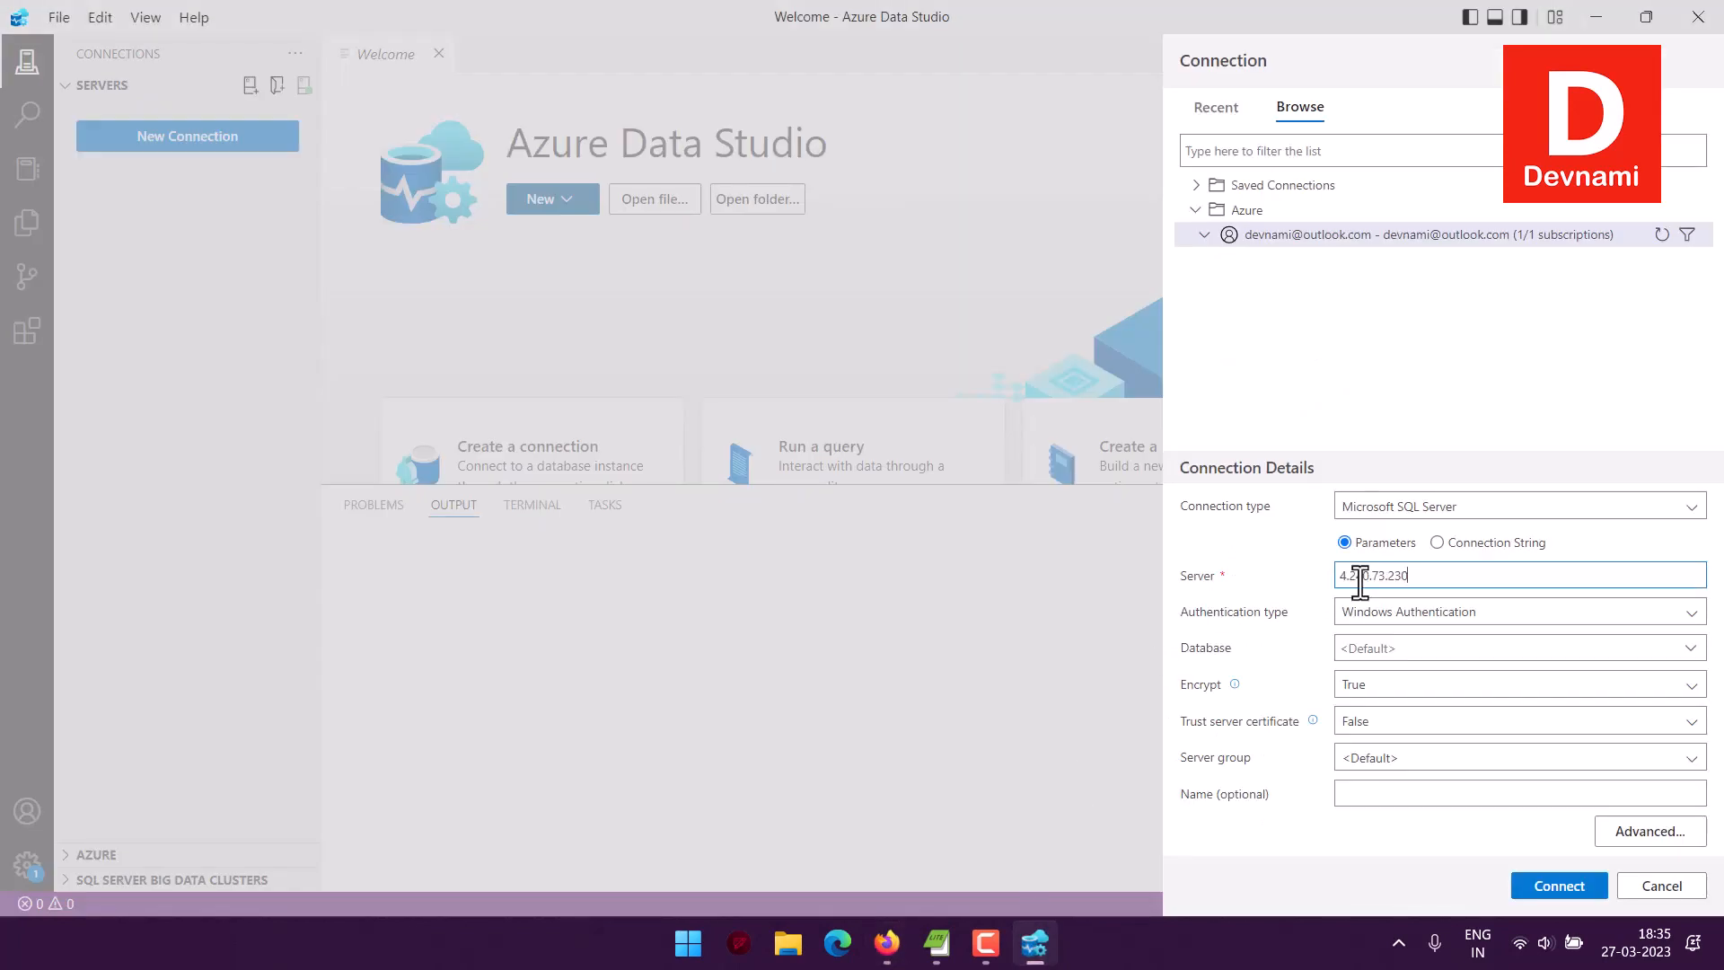
Connect to the server with SQL Login authentication, entering the login's user name and password and enabling Trust server certificate.
{"action": "left_click", "coordinate": [1373, 613]}
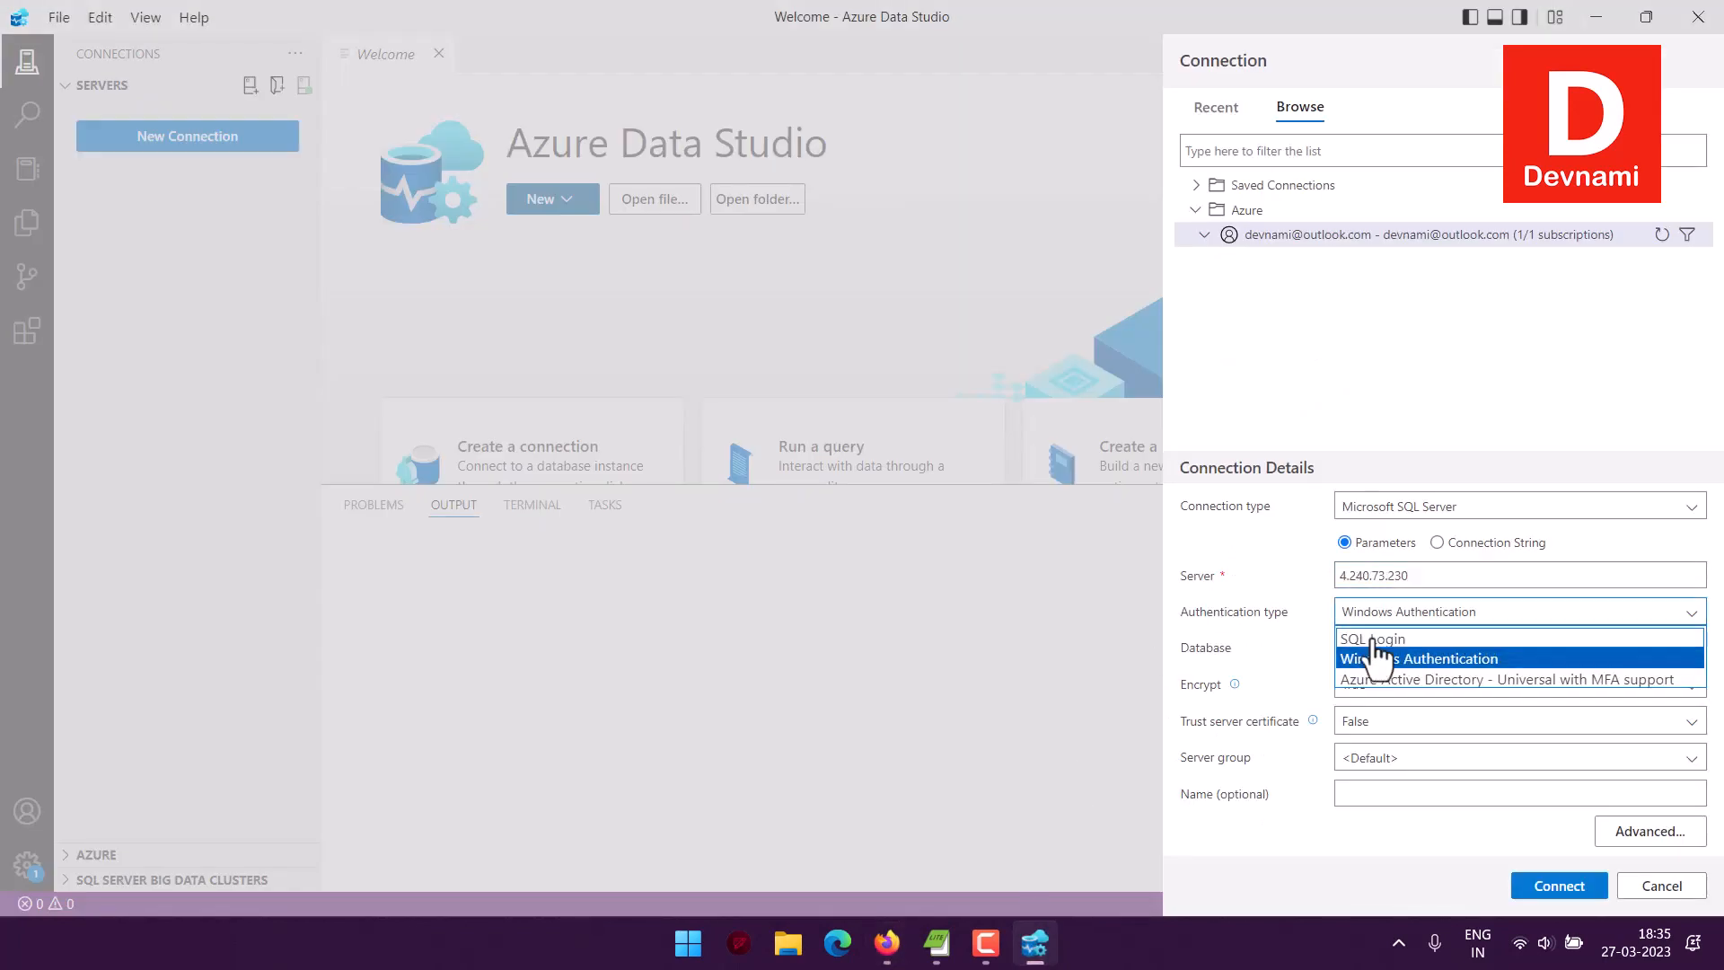
{"action": "left_click", "coordinate": [1371, 638]}
{"action": "left_click", "coordinate": [1362, 545]}
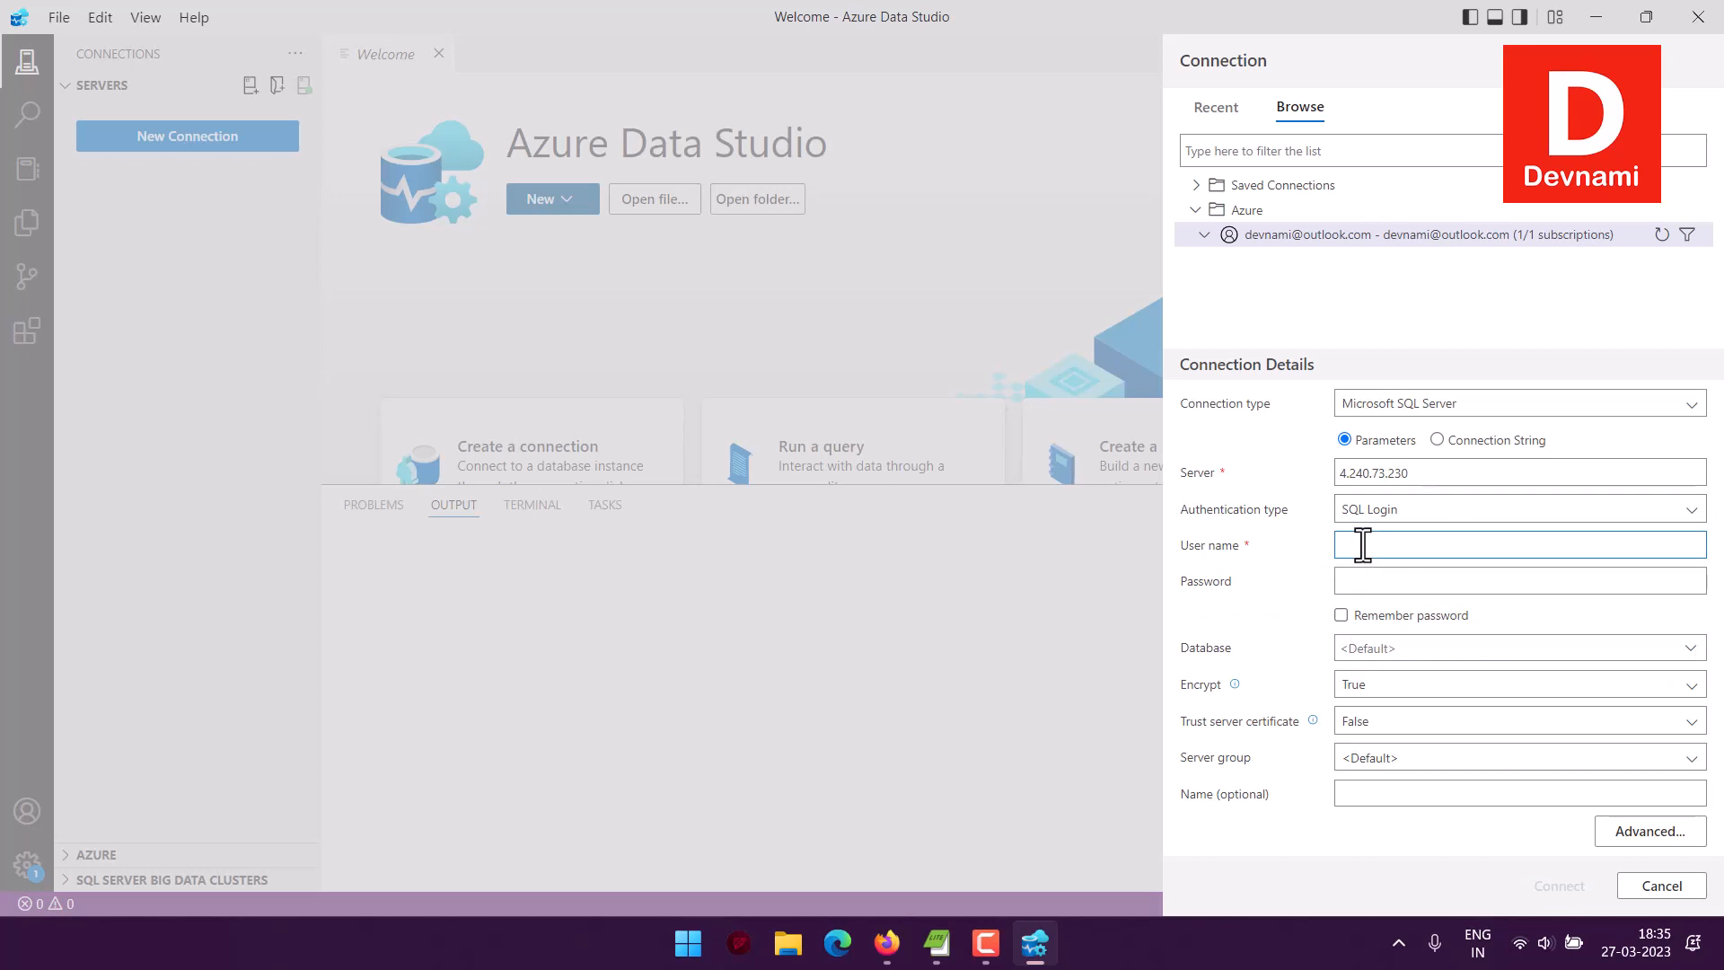
{"action": "type", "text": "mahesh"}
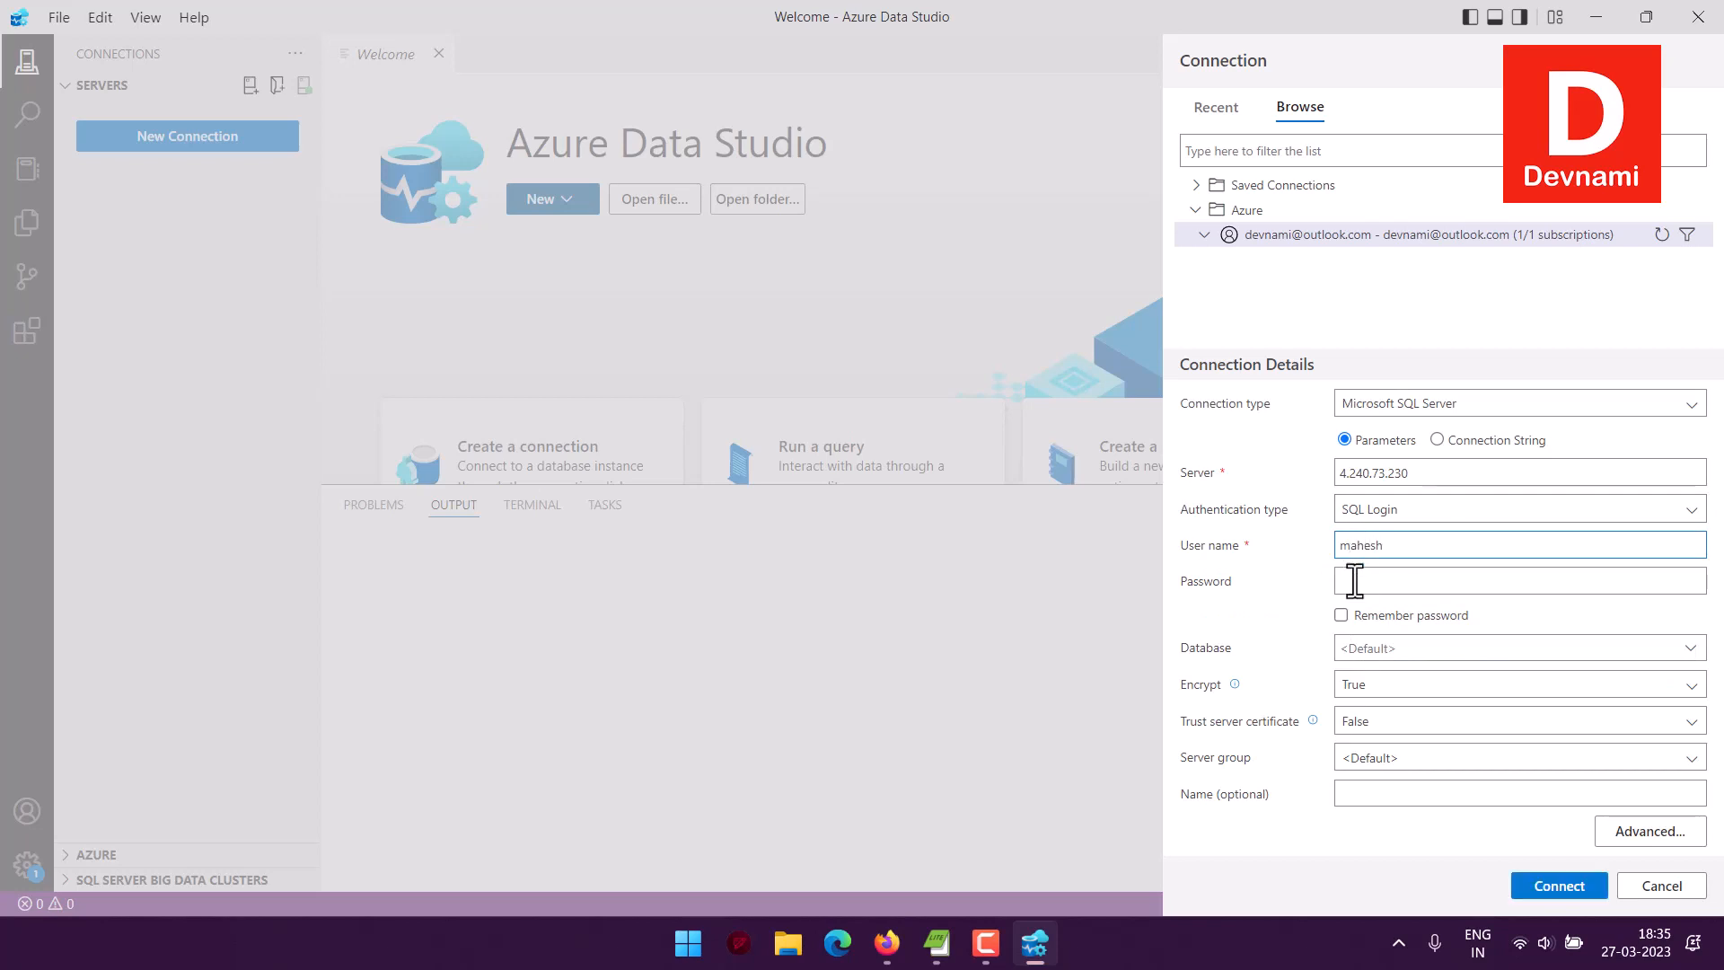
{"action": "left_click", "coordinate": [1371, 582]}
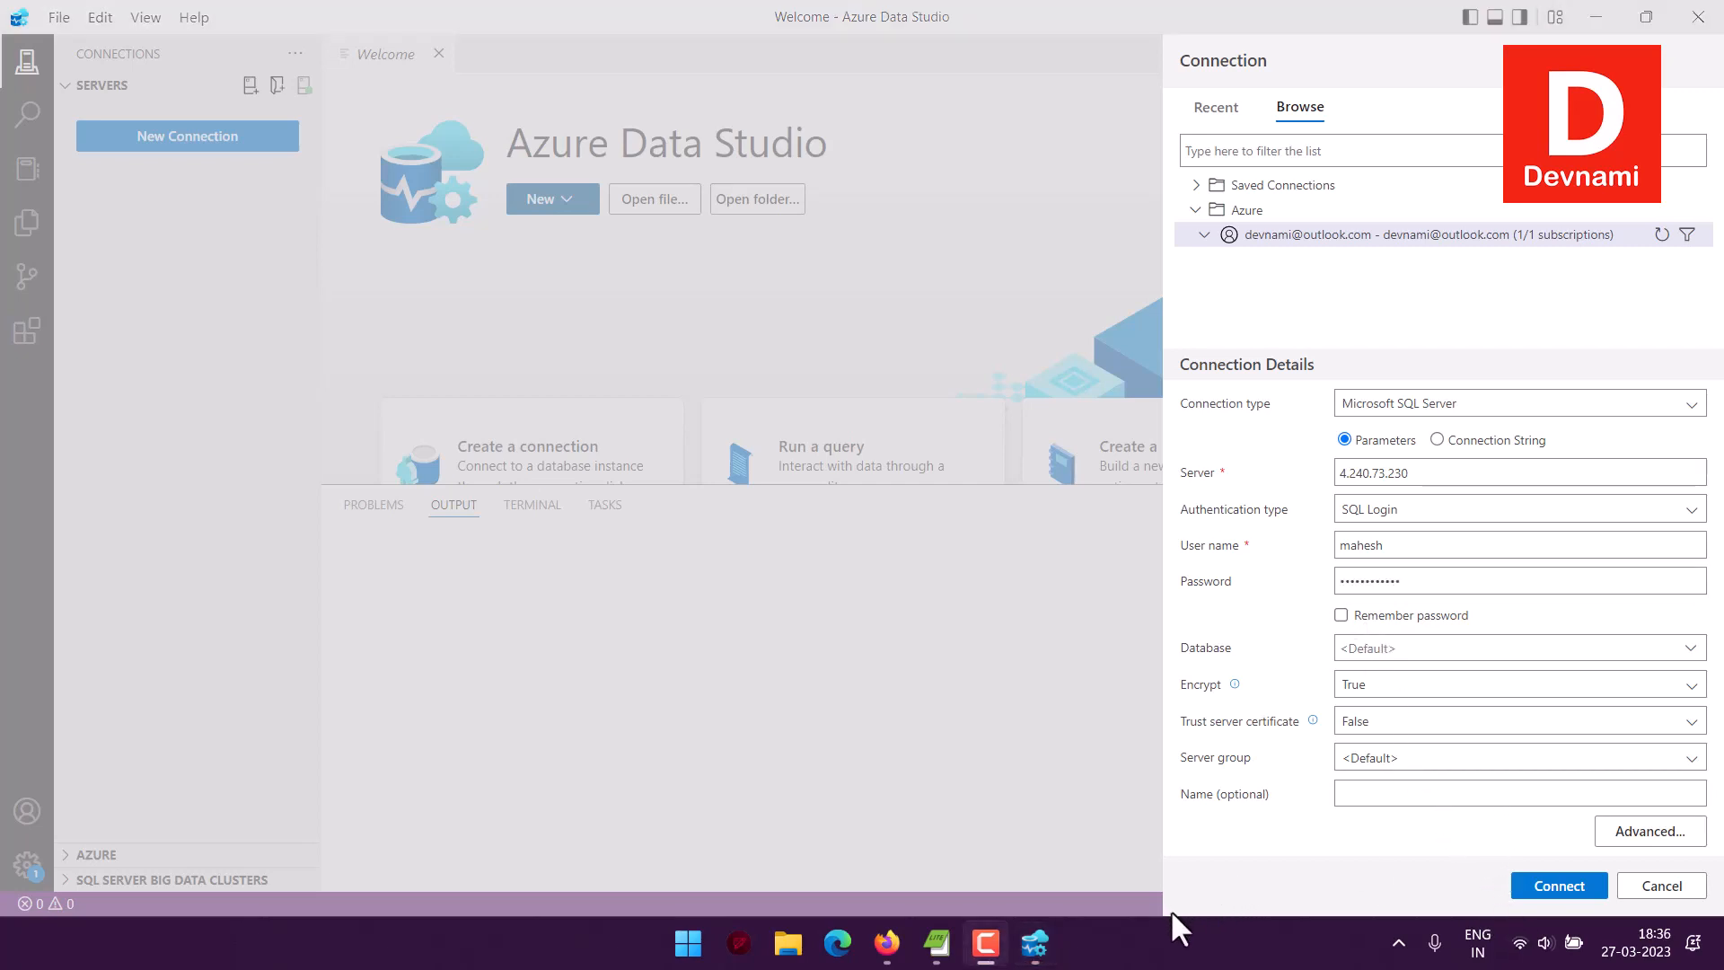
{"action": "left_click", "coordinate": [1558, 887]}
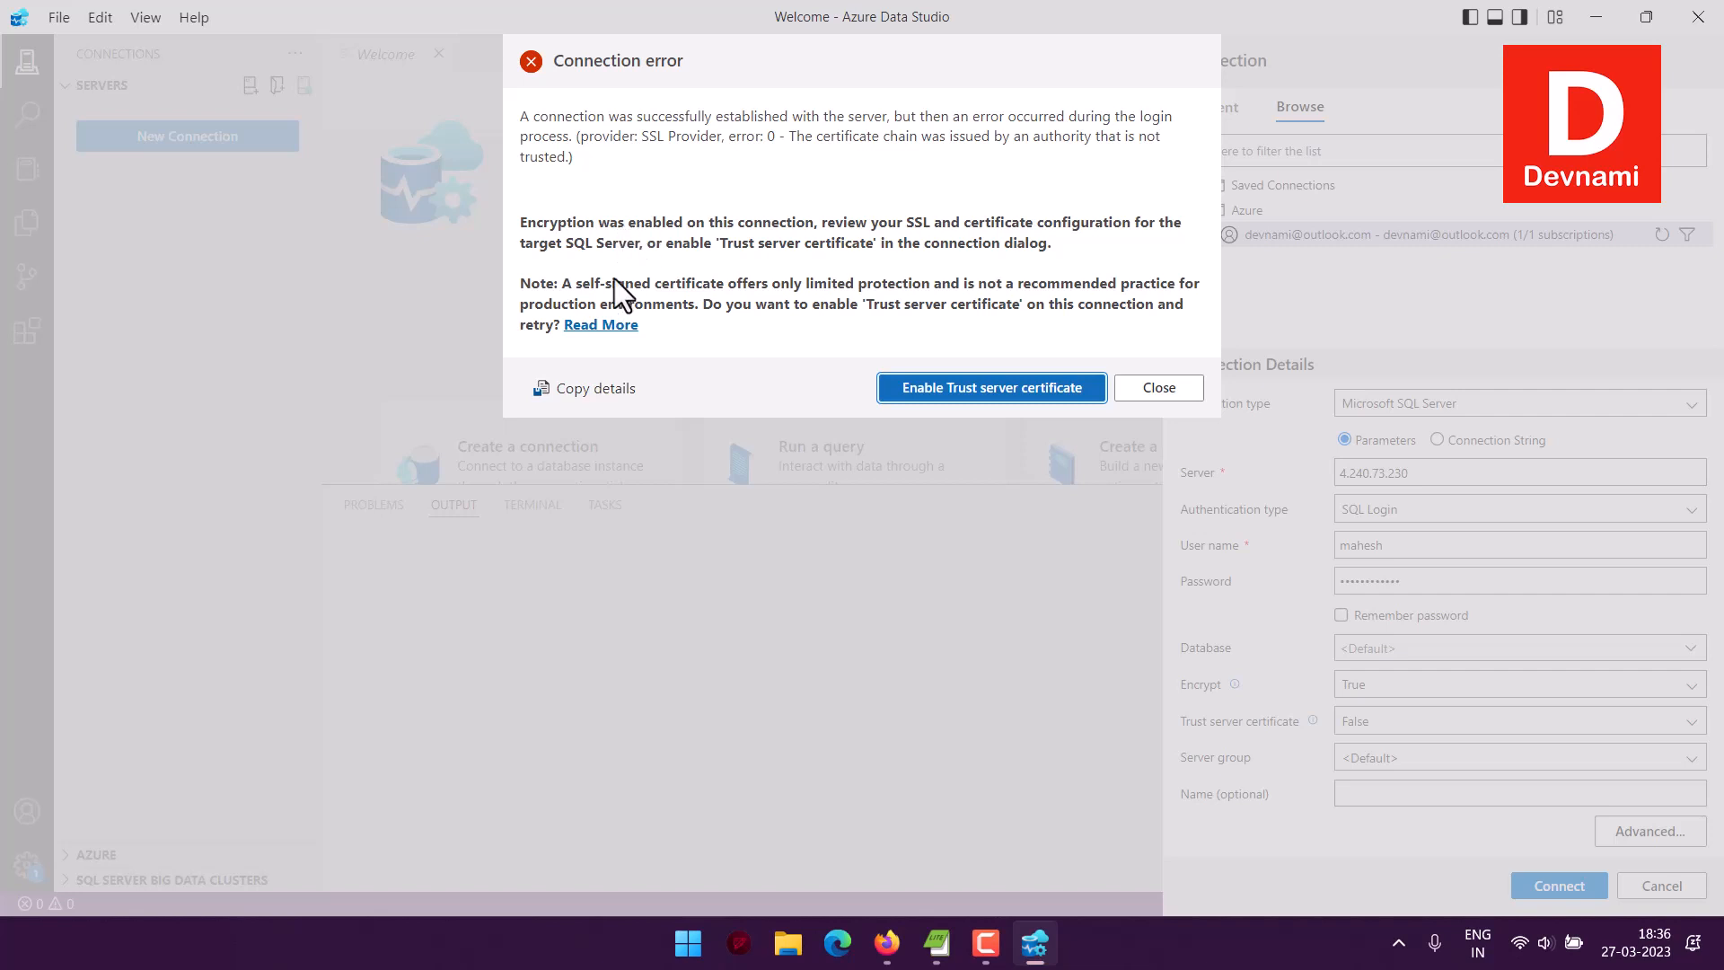
{"action": "left_click", "coordinate": [947, 391]}
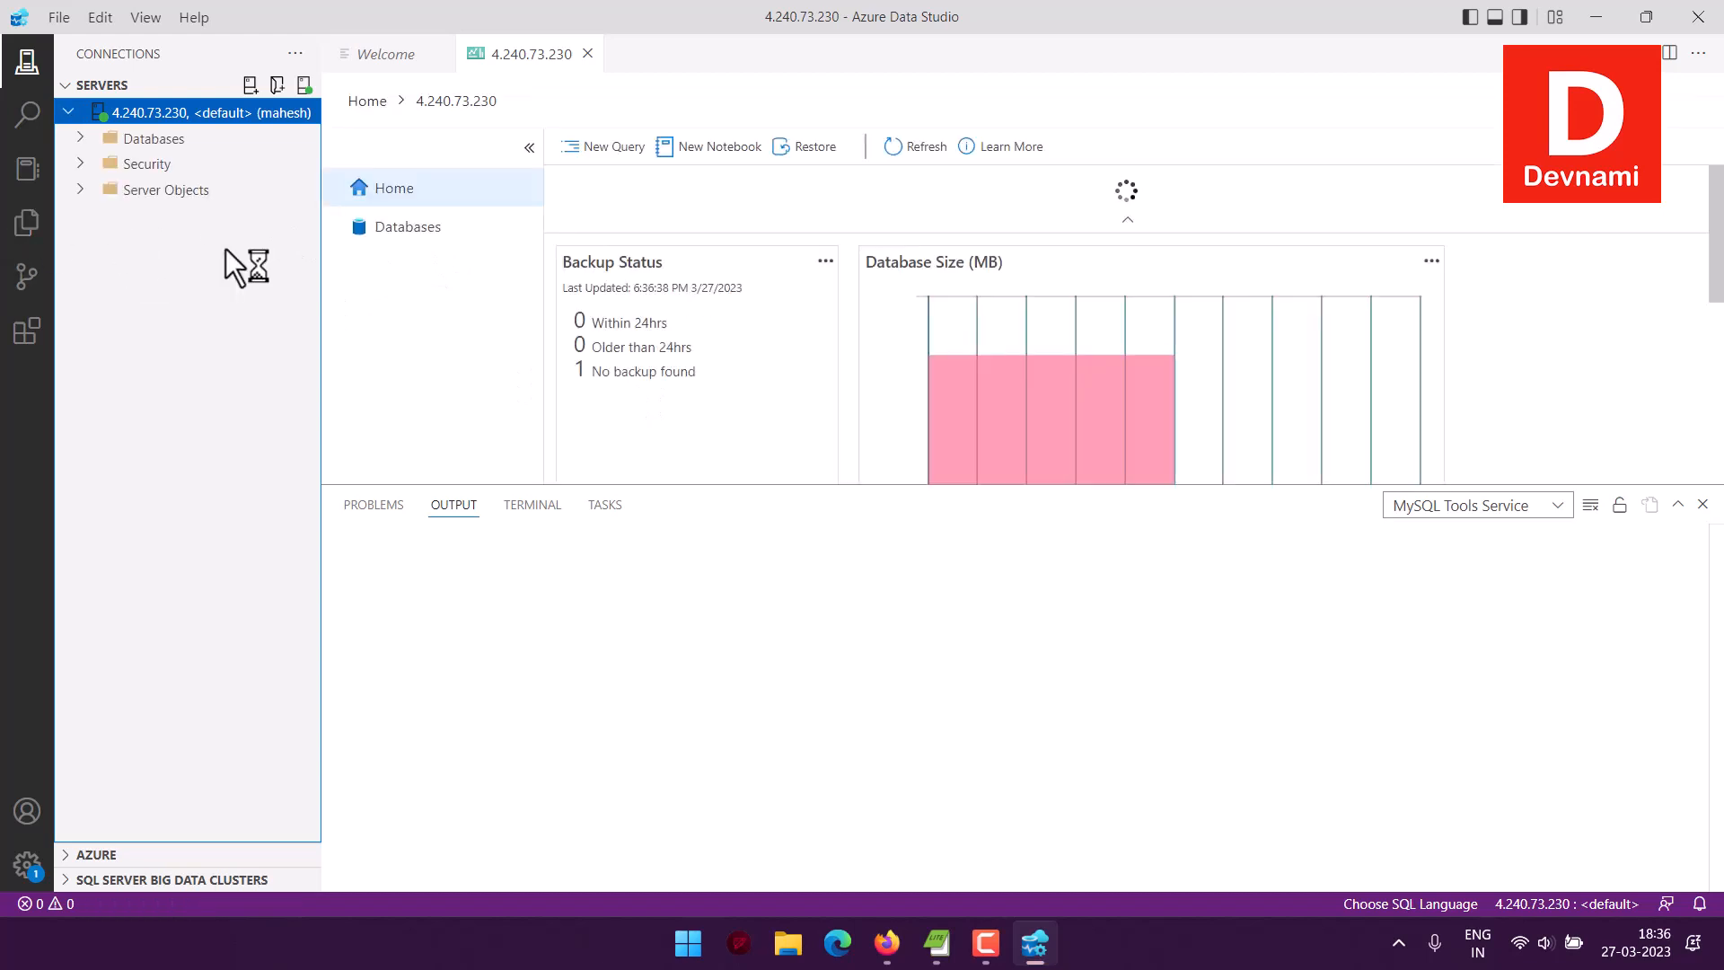
Expand the Sample database's tables and select the top 1000 rows of dbo.users.
{"action": "left_click", "coordinate": [81, 139]}
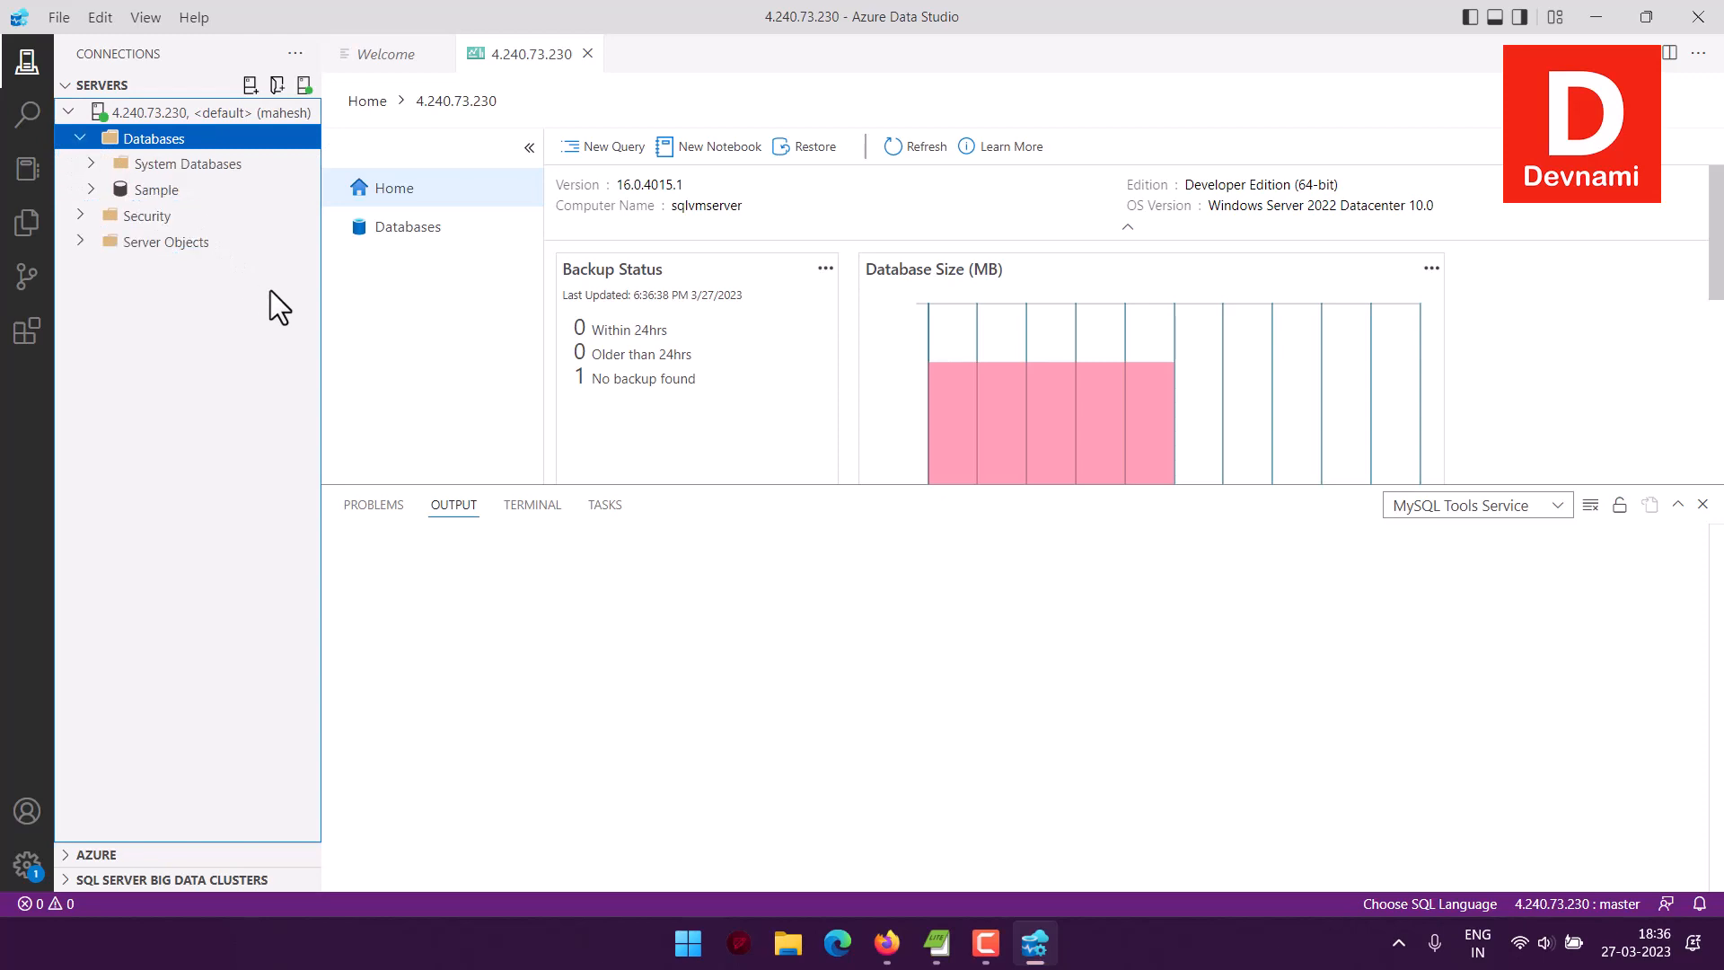
{"action": "left_click", "coordinate": [90, 191]}
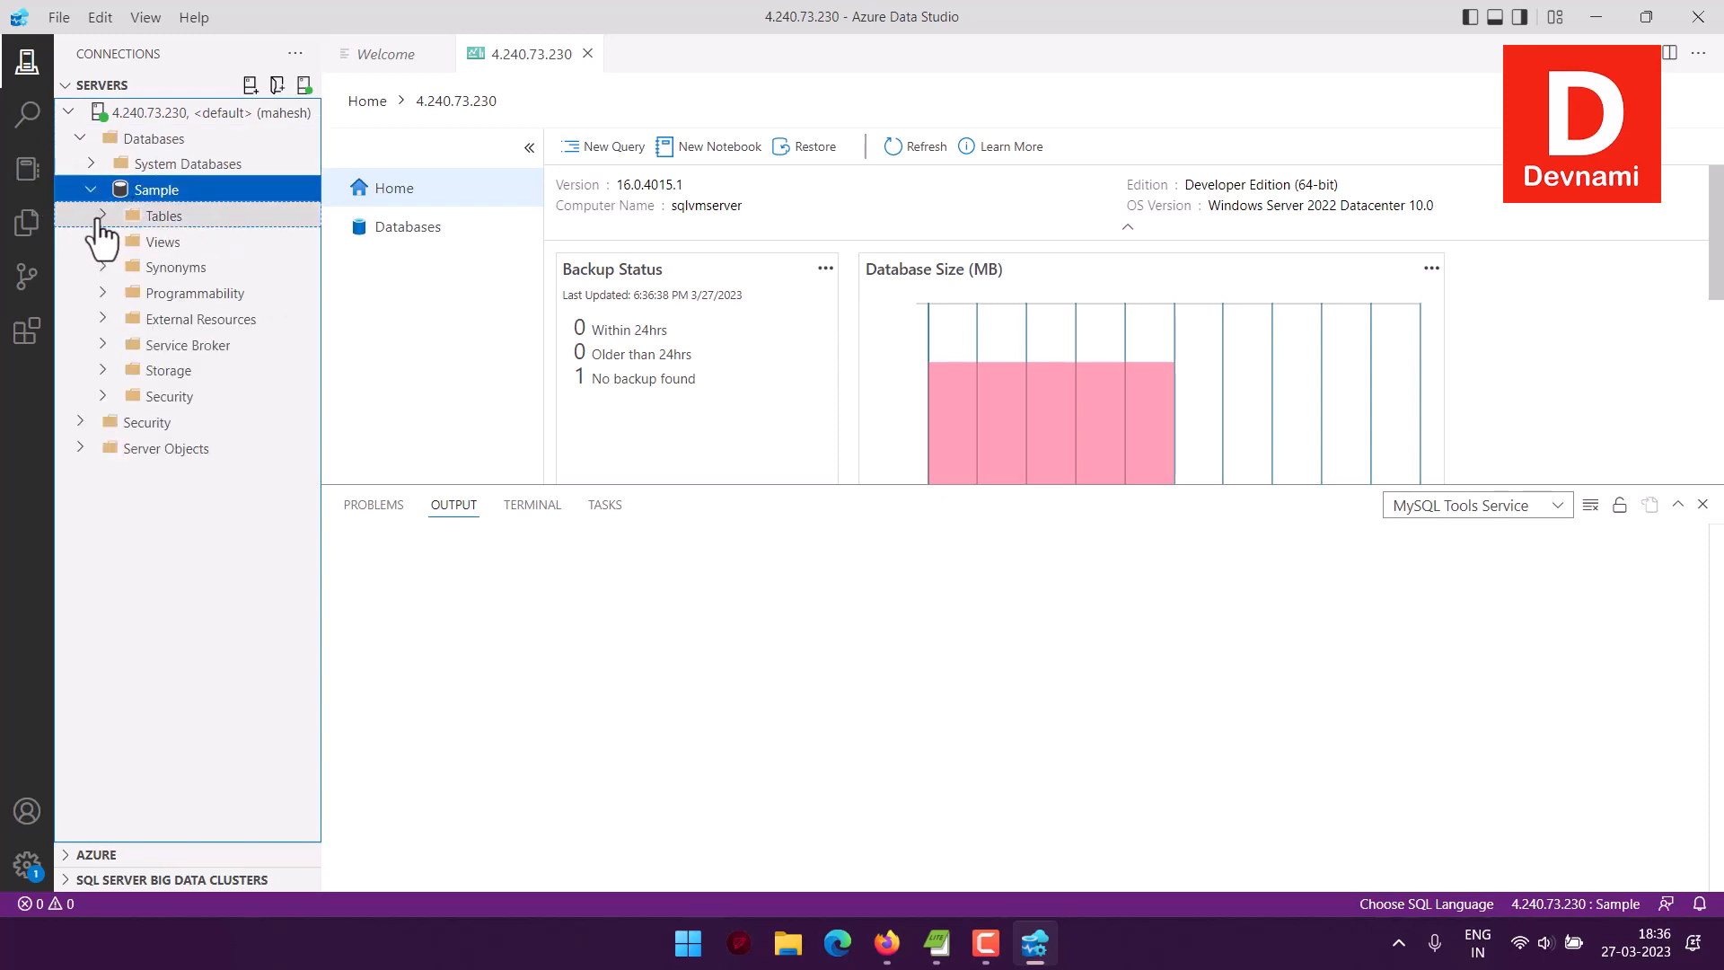
{"action": "left_click", "coordinate": [117, 216]}
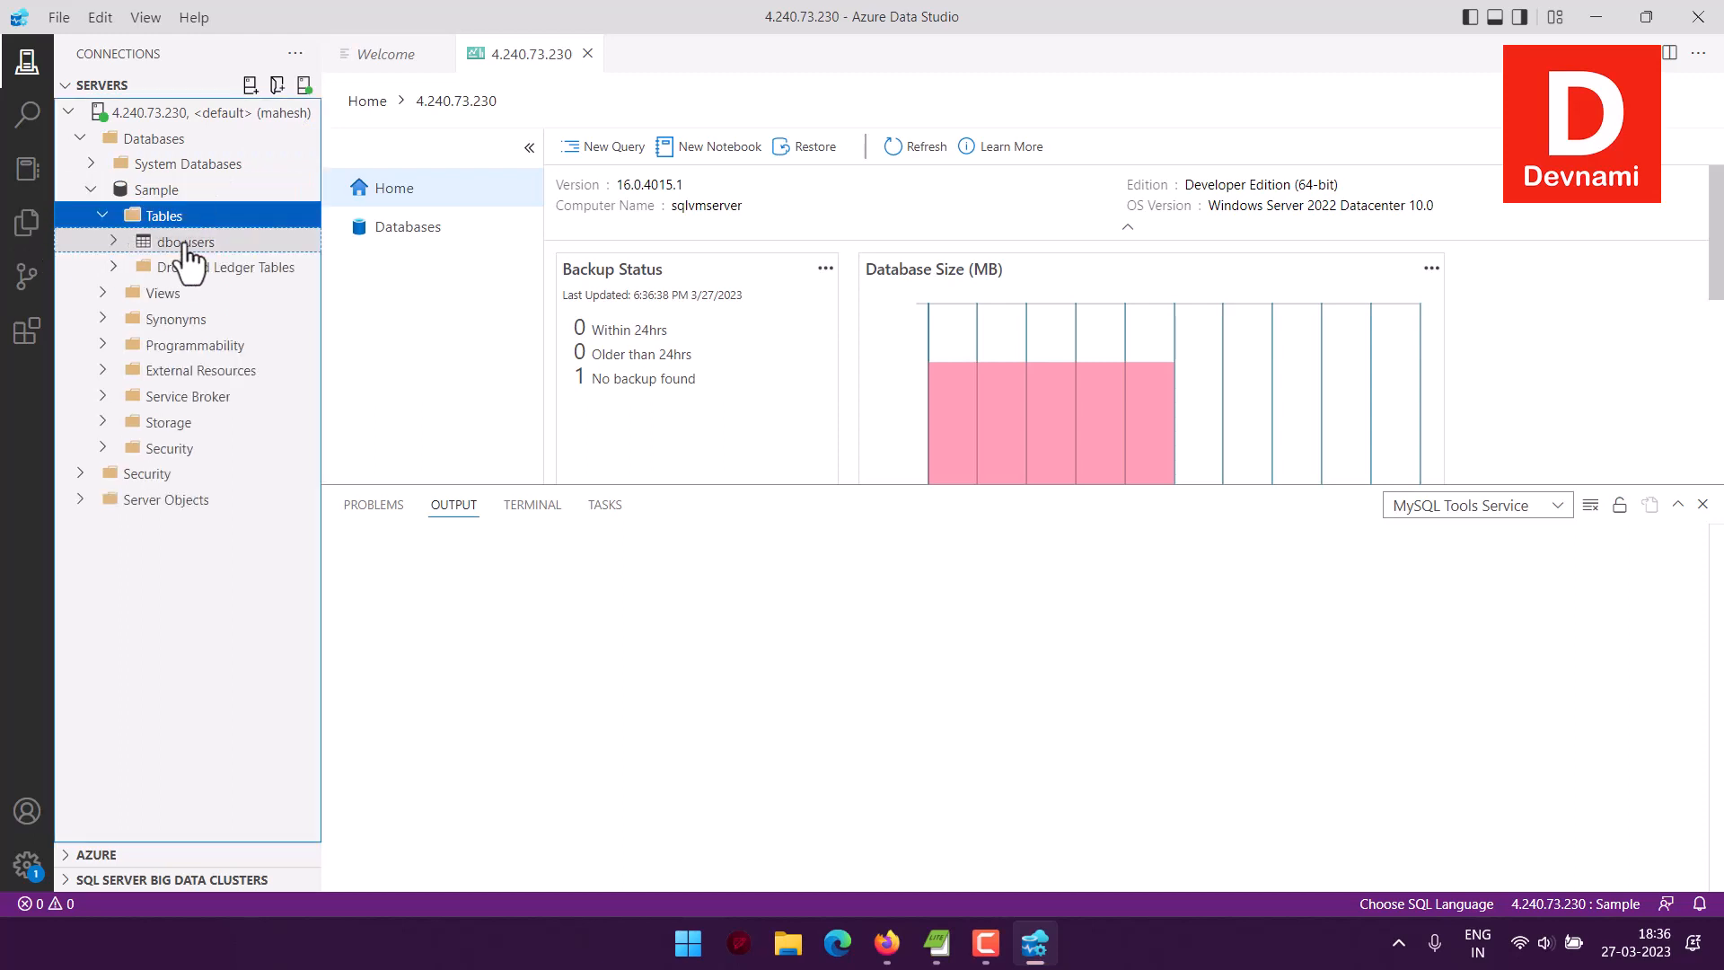
{"action": "right_click", "coordinate": [186, 251]}
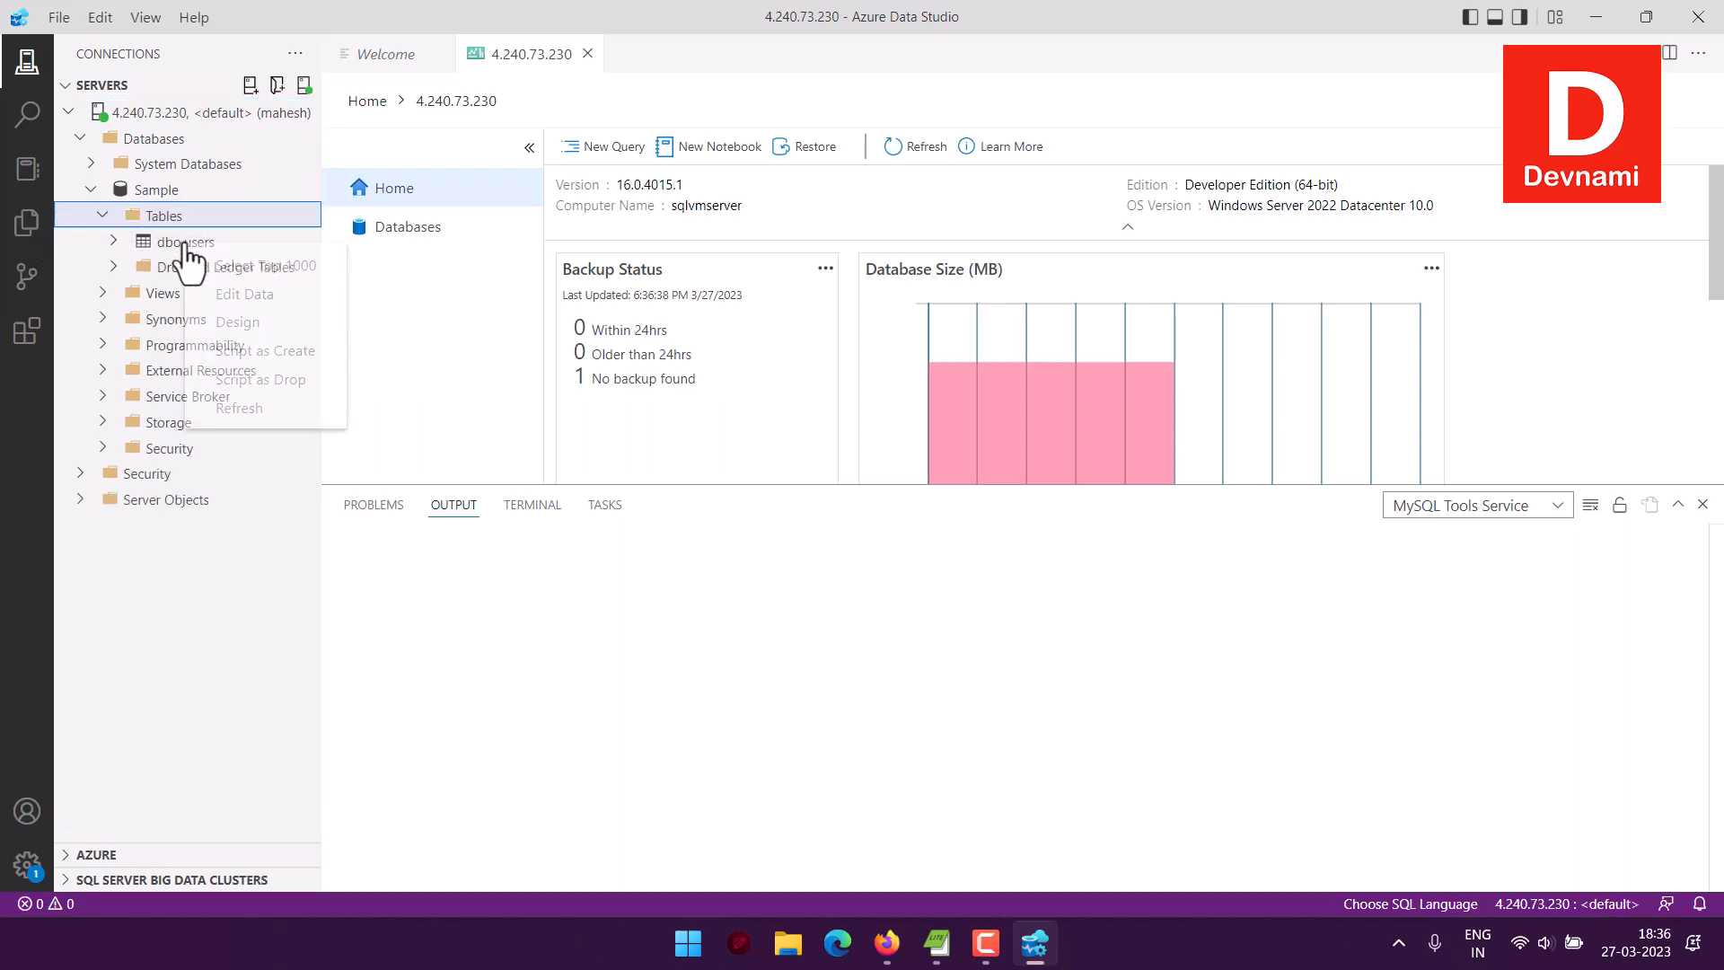
{"action": "left_click", "coordinate": [268, 266]}
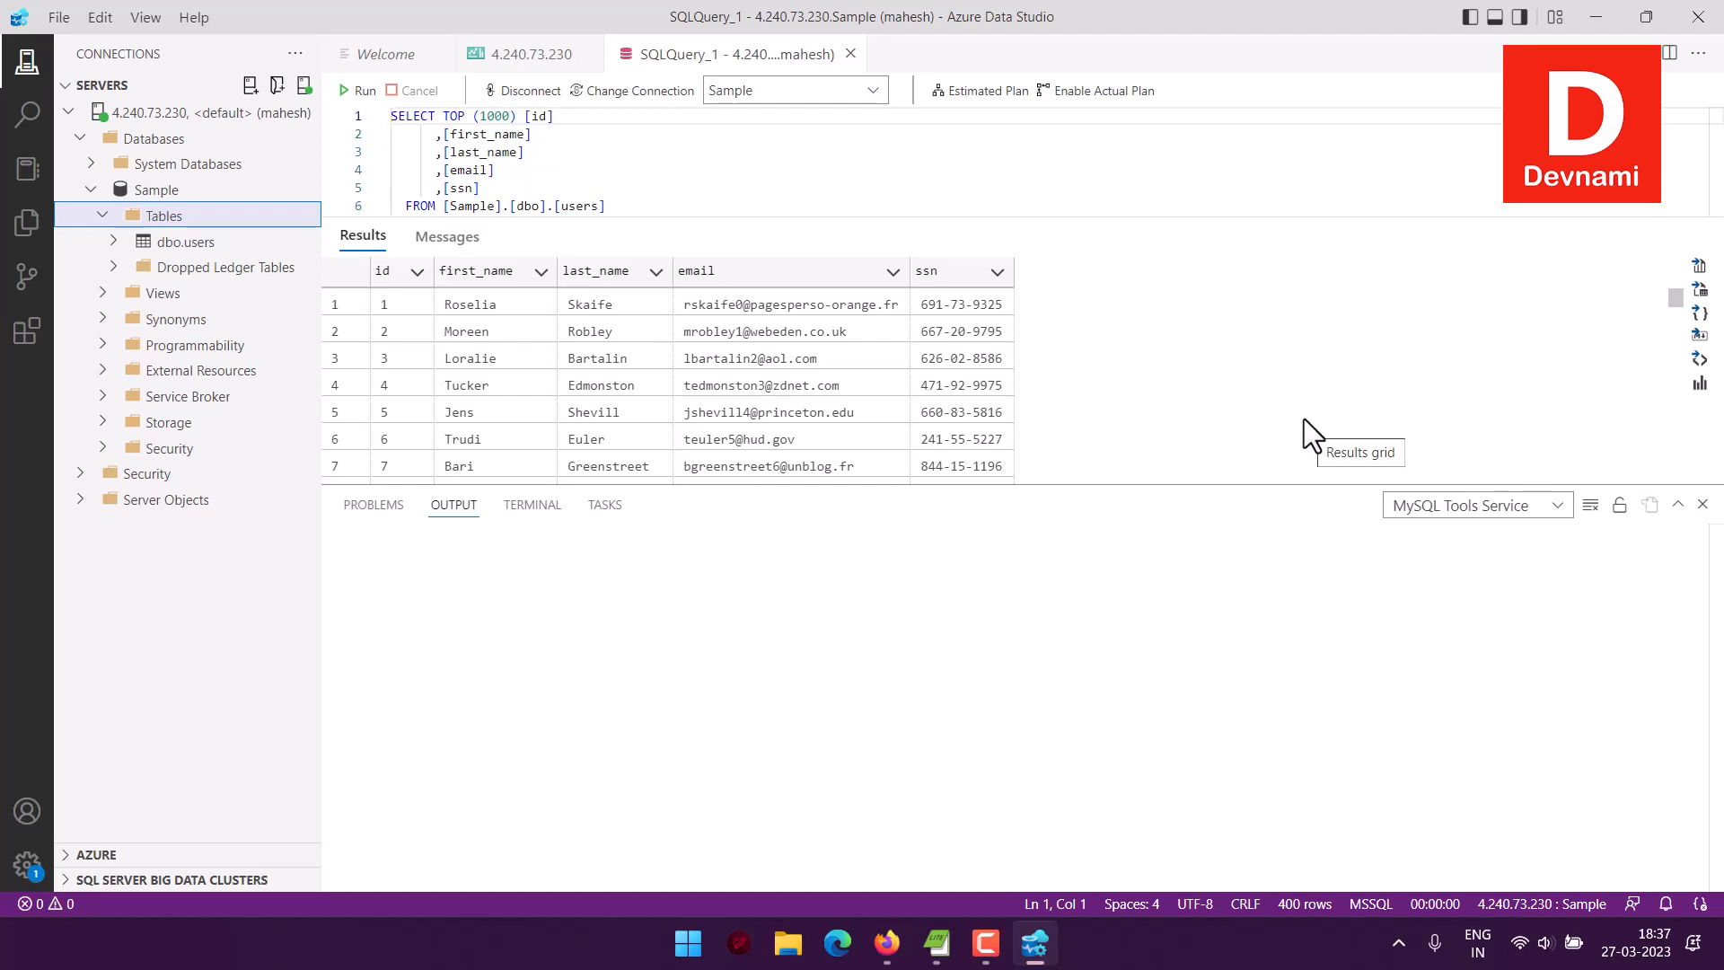
Hide the output area and look through the dbo.users query results, returning to the first rows.
{"action": "left_click", "coordinate": [1702, 503]}
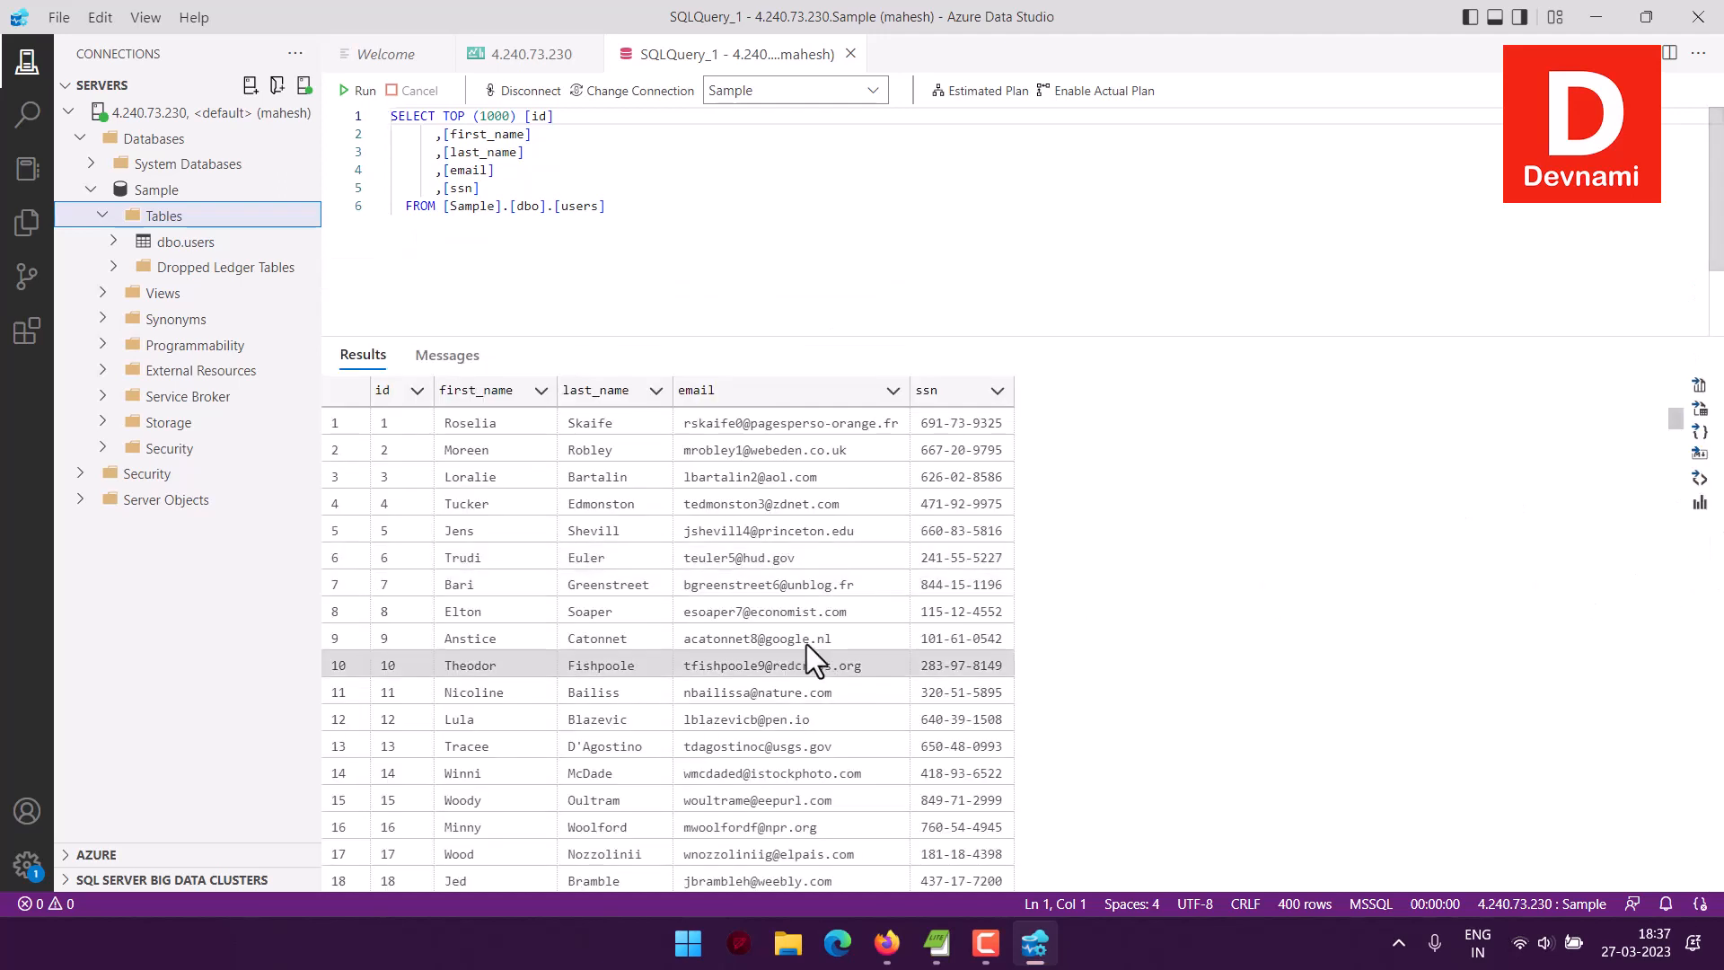
{"action": "scroll", "coordinate": [1247, 588], "scroll_direction": "down", "scroll_amount": 10}
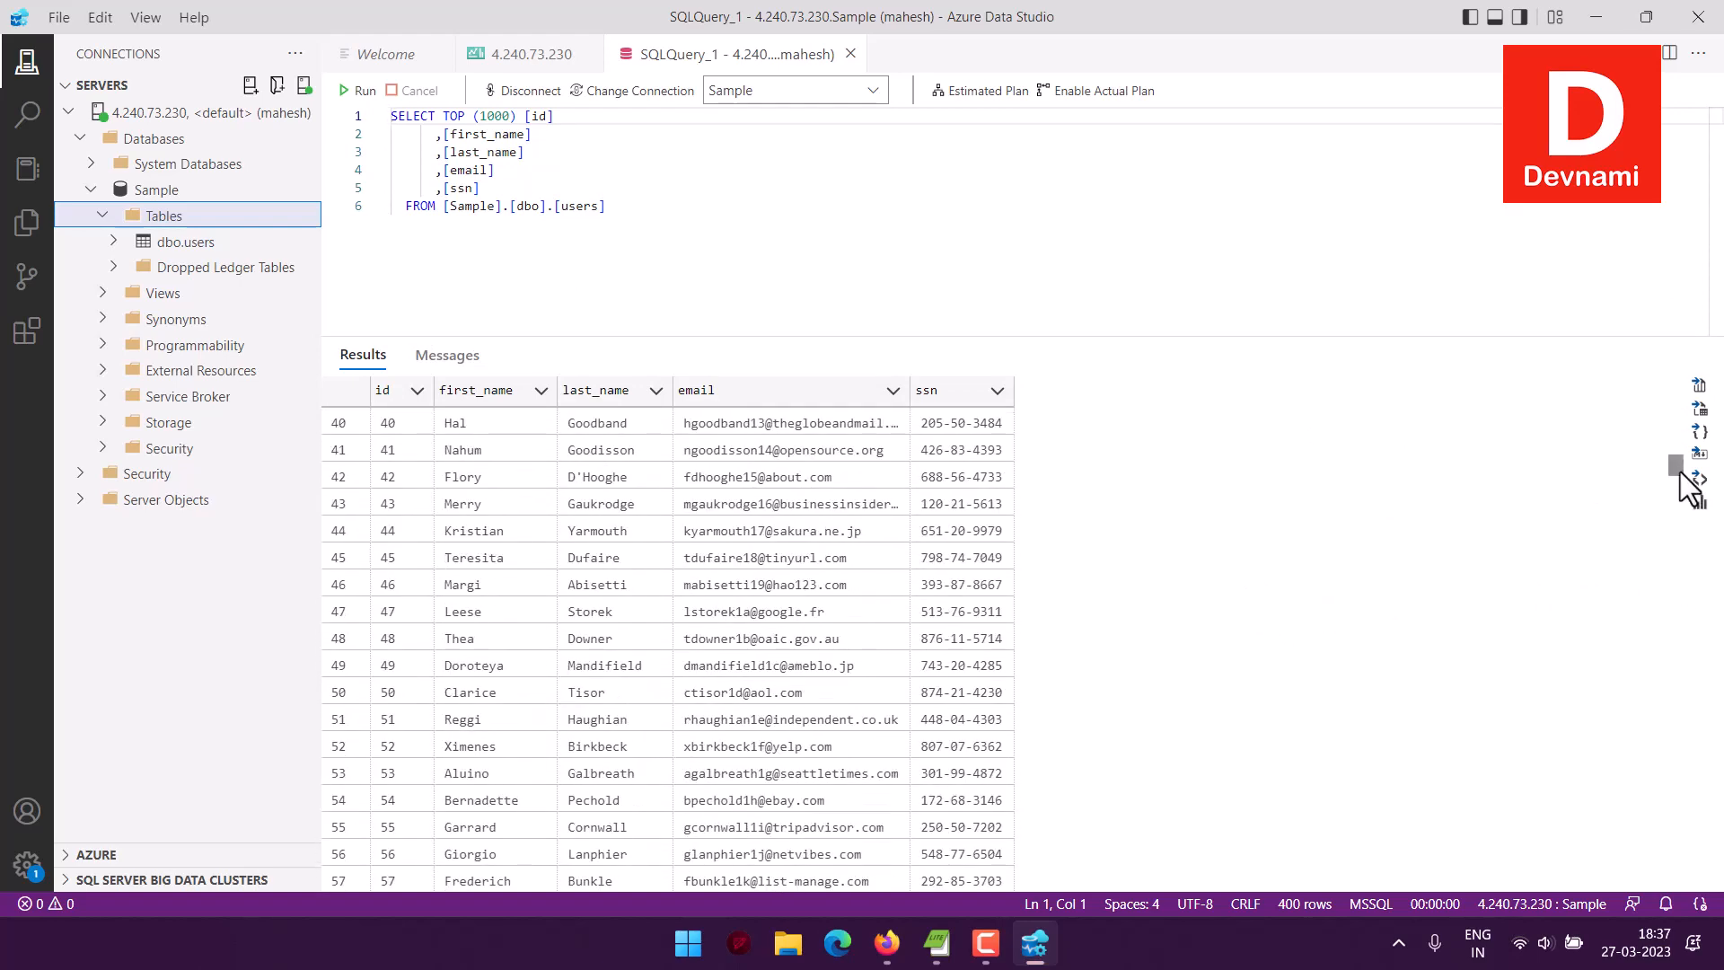
{"action": "left_click_drag", "start_coordinate": [1677, 467], "coordinate": [1678, 391]}
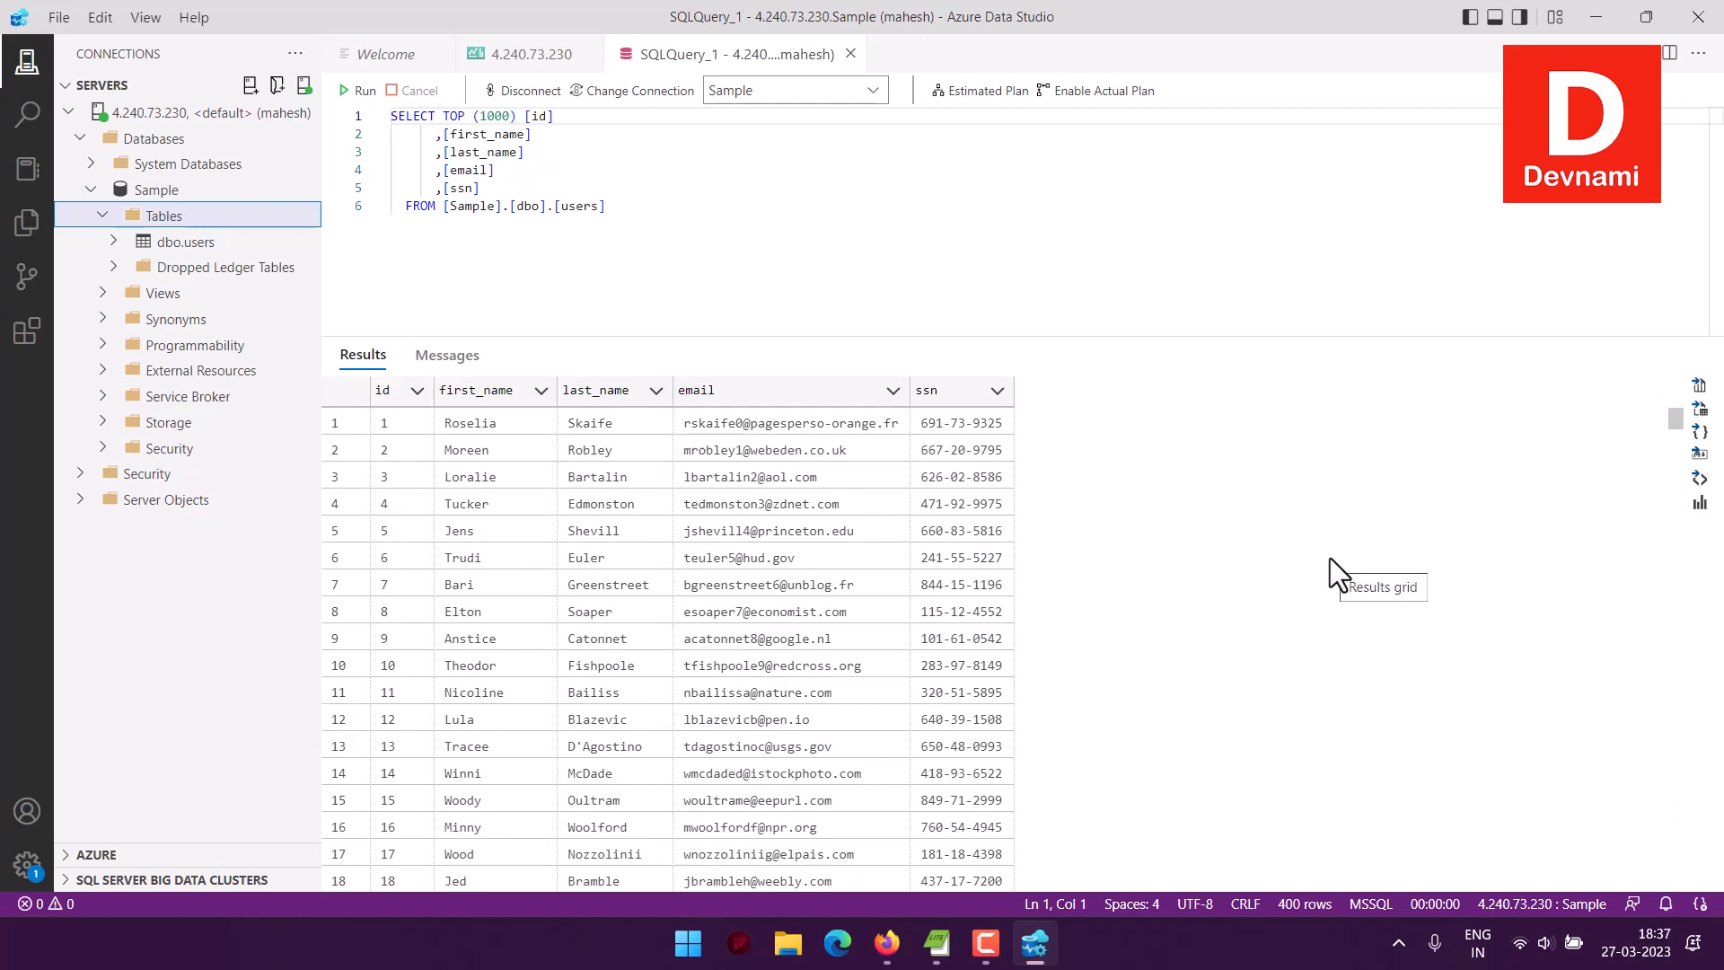